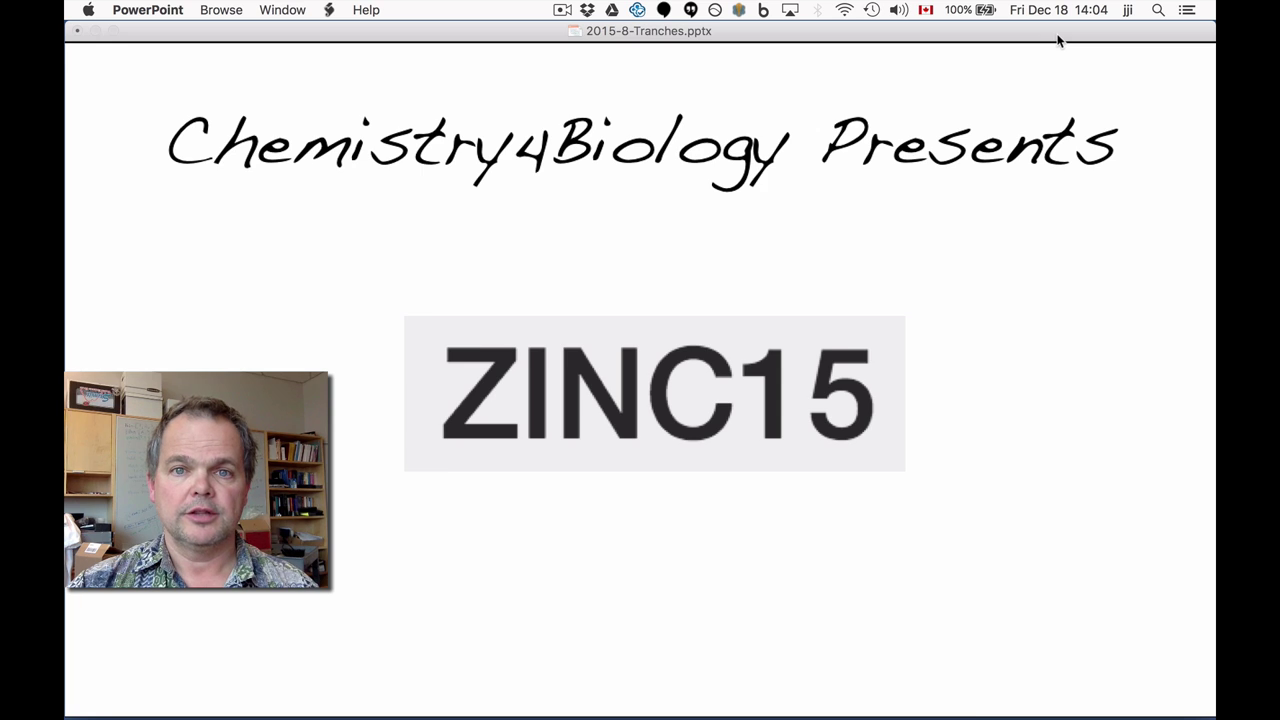
Run through the UCSF credits, lab lines and NIH acknowledgement to reach the 2015 #8 episode title slide
{"action": "key", "text": "Right"}
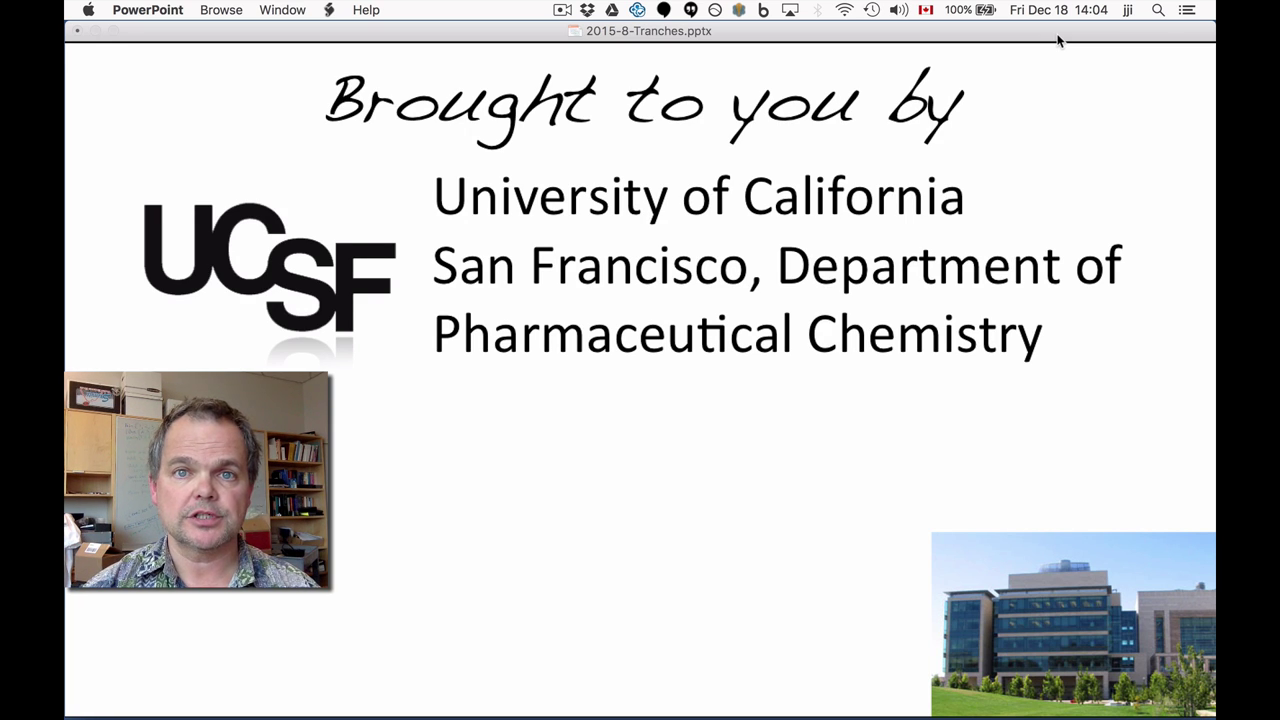
{"action": "key", "text": "Right"}
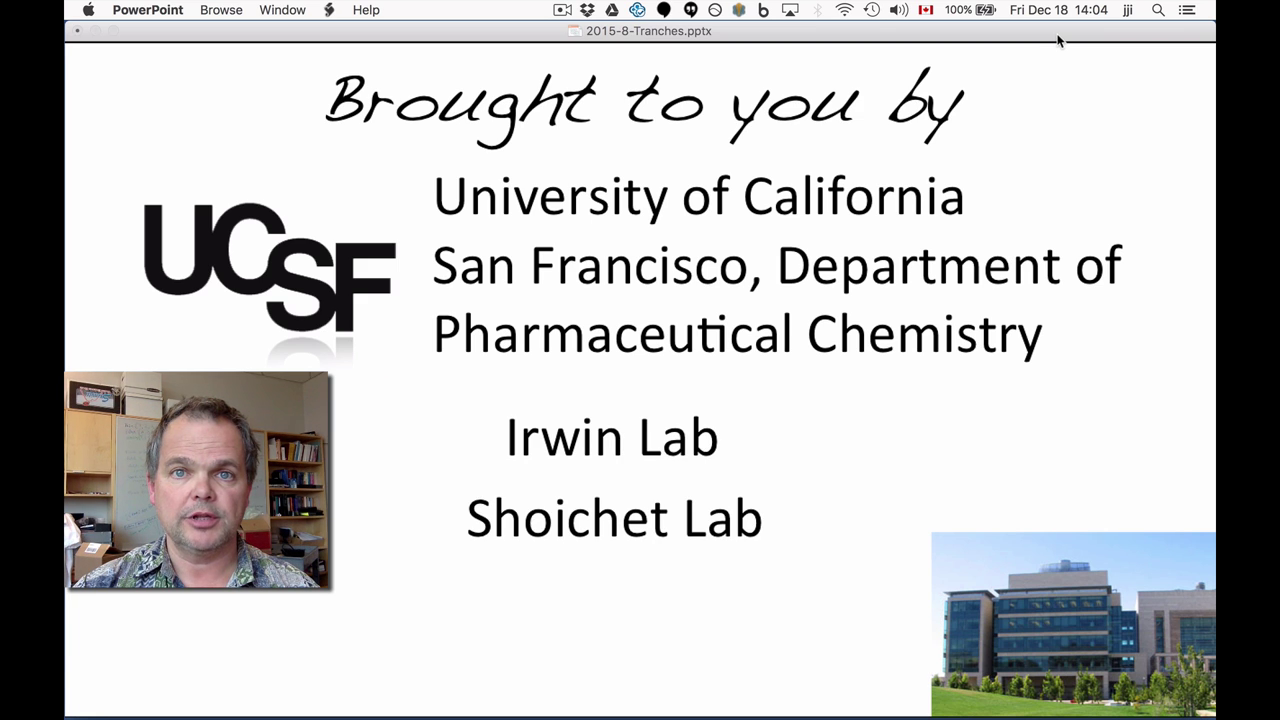
{"action": "key", "text": "Right"}
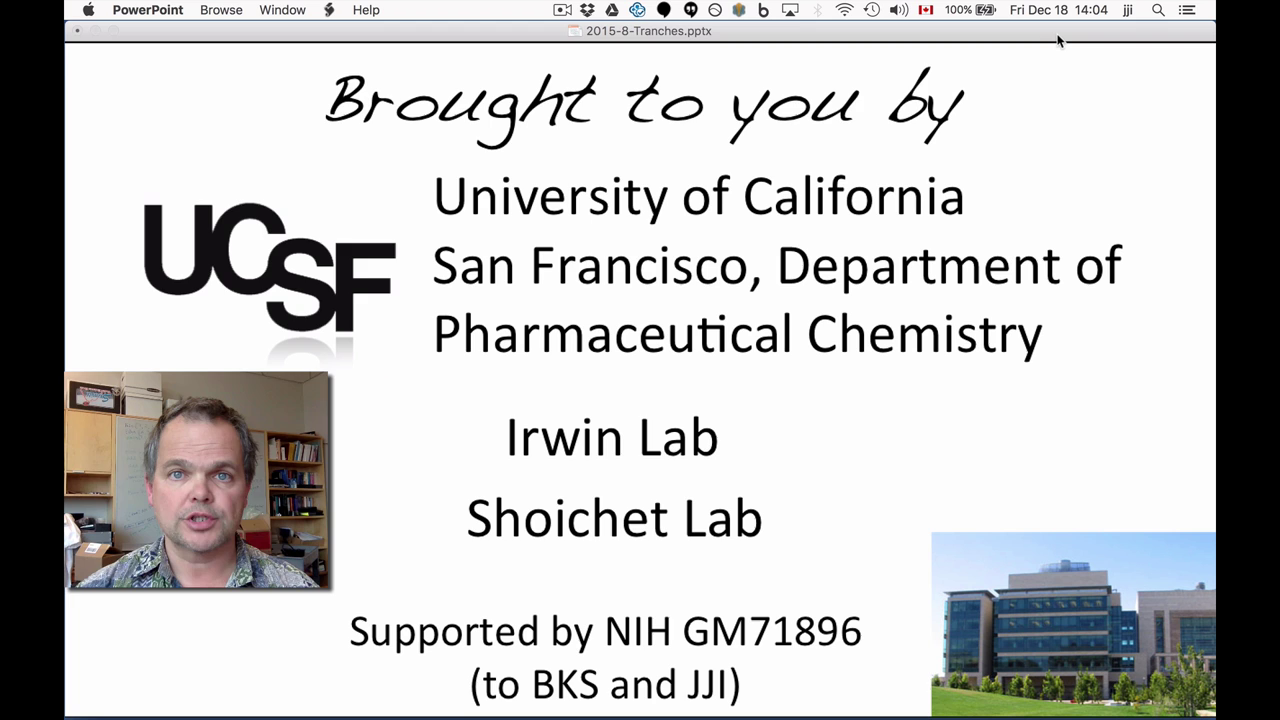
{"action": "key", "text": "Right"}
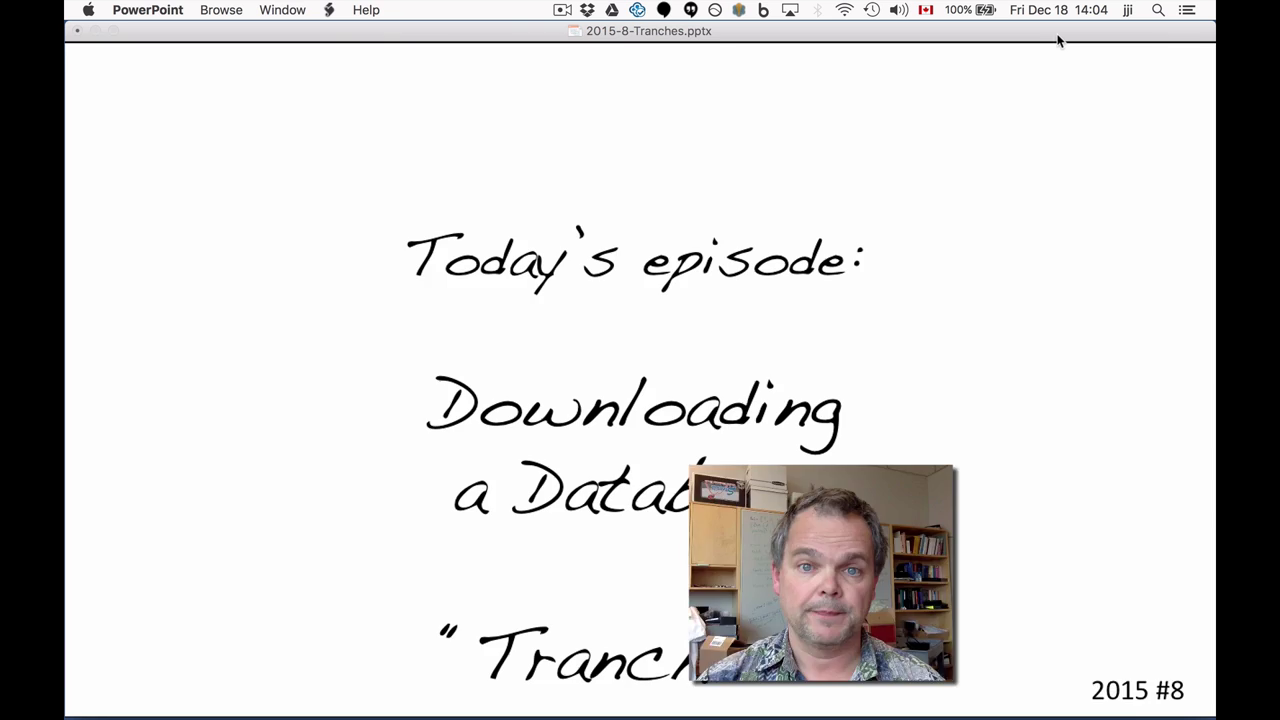
Show the ZINC12 physical property subsets table, with Lead-Like and All Purchasable counts
{"action": "key", "text": "Right"}
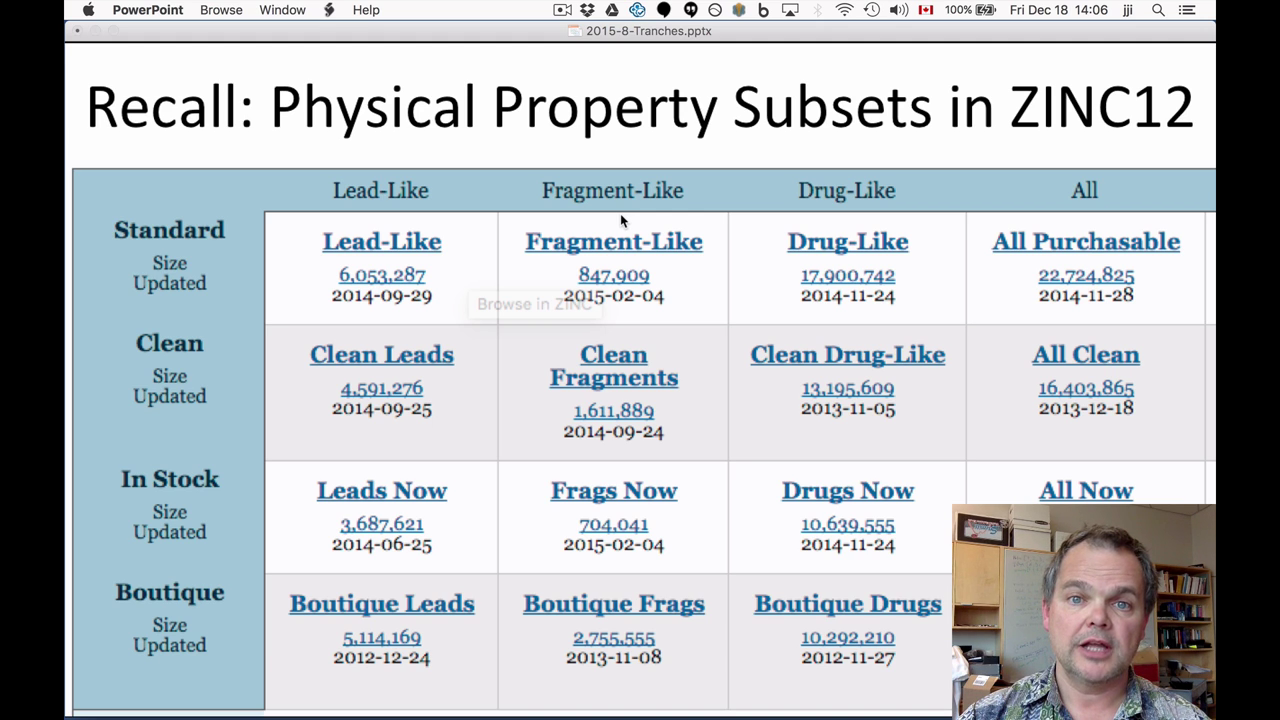
Advance to the 'ZINC15 Introduces the Tranche Browser' slide
{"action": "key", "text": "Right"}
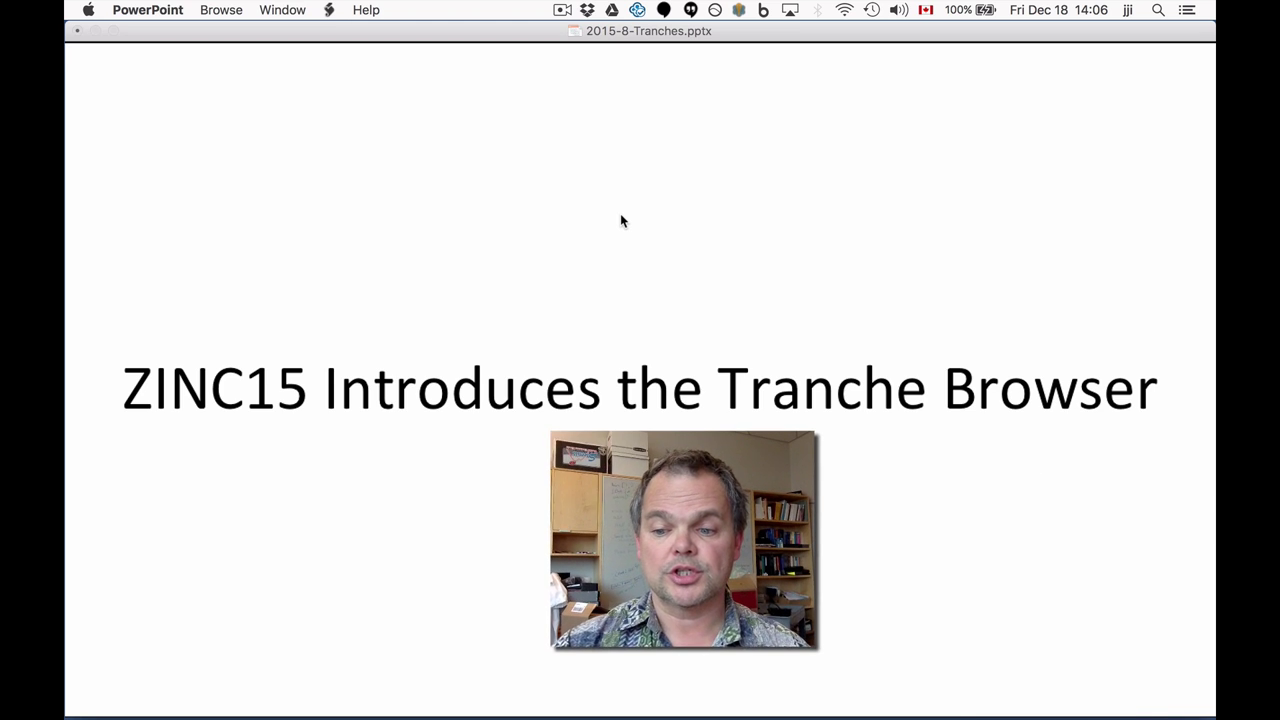
Reveal the molecular weight by LogP tranche grid of 116M substances in 1.4K tranches
{"action": "key", "text": "Right"}
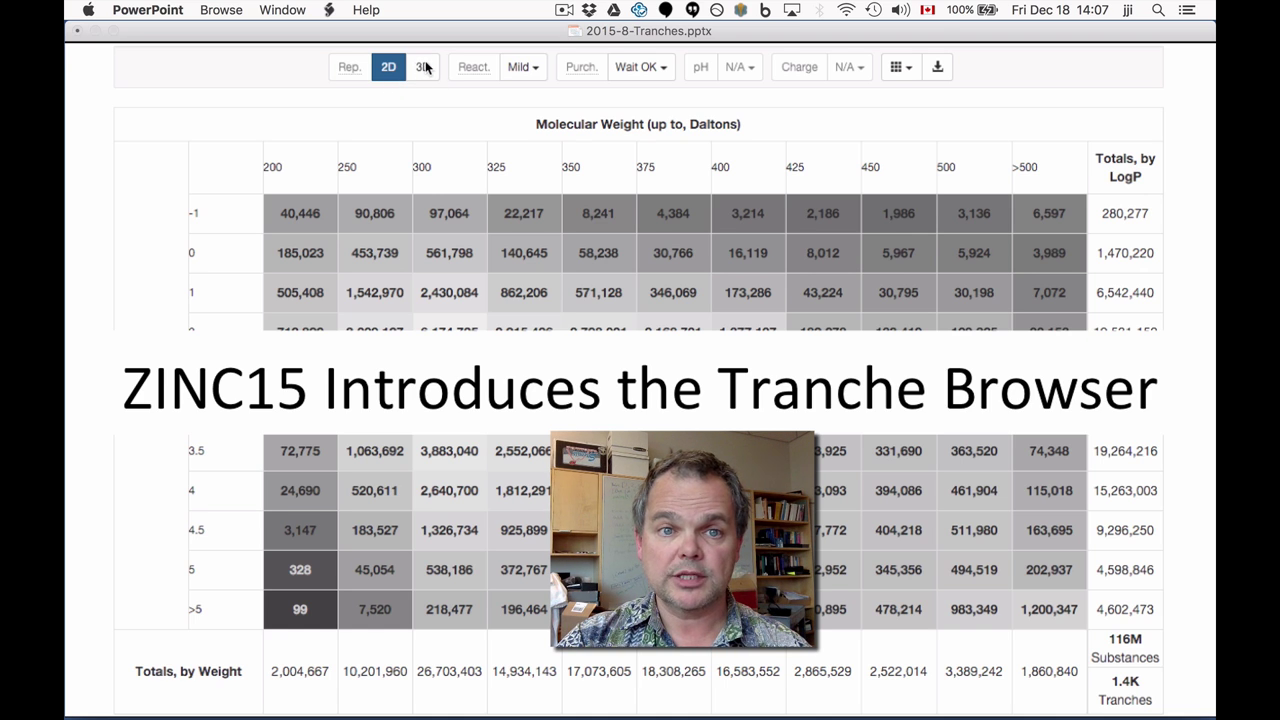
Advance to the 3D tranche table of 5.8M protomers in 8.7K tranches
{"action": "left_click", "coordinate": [424, 67]}
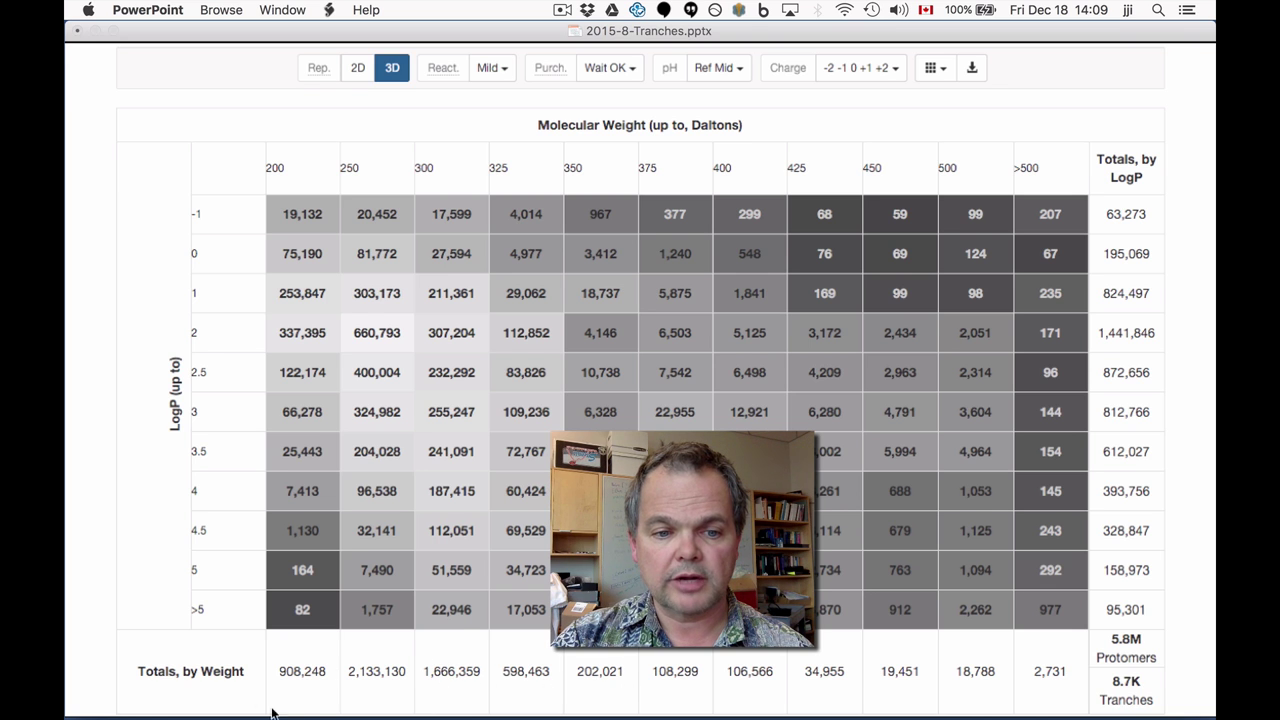
Flip back and forth between the 2D and 3D tranche tables to compare them
{"action": "key", "text": "Right"}
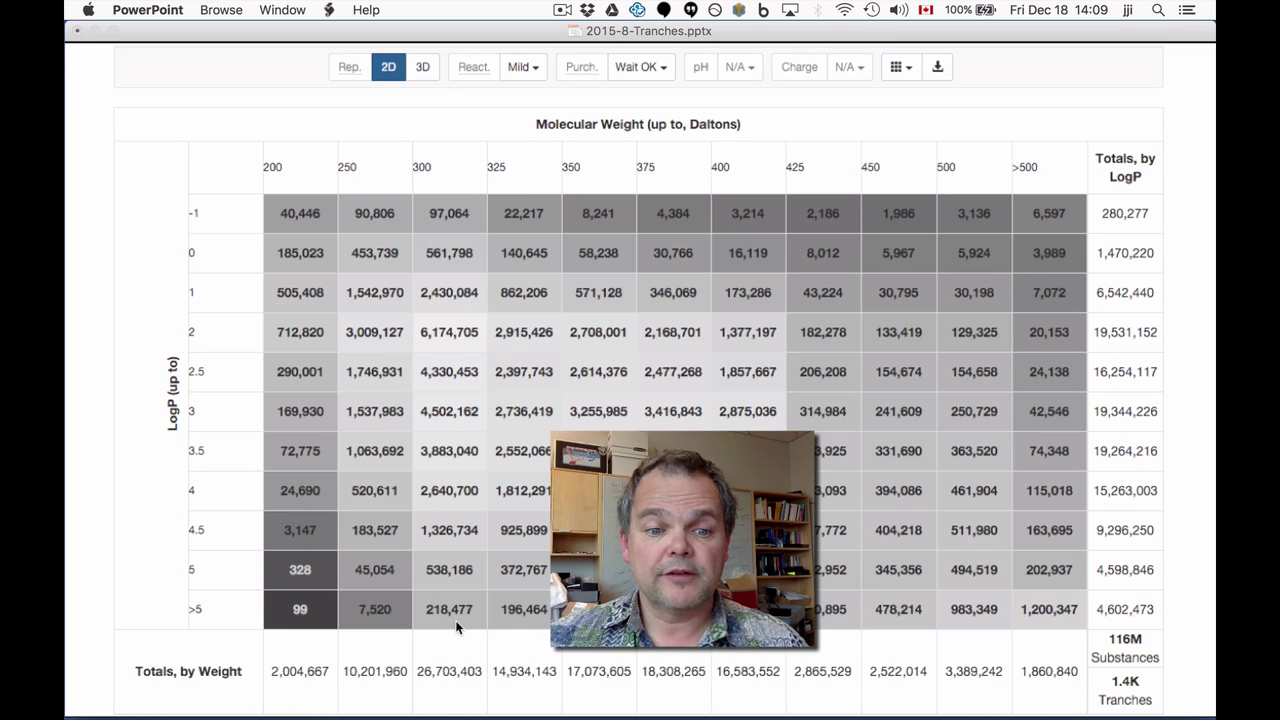
{"action": "key", "text": "Left"}
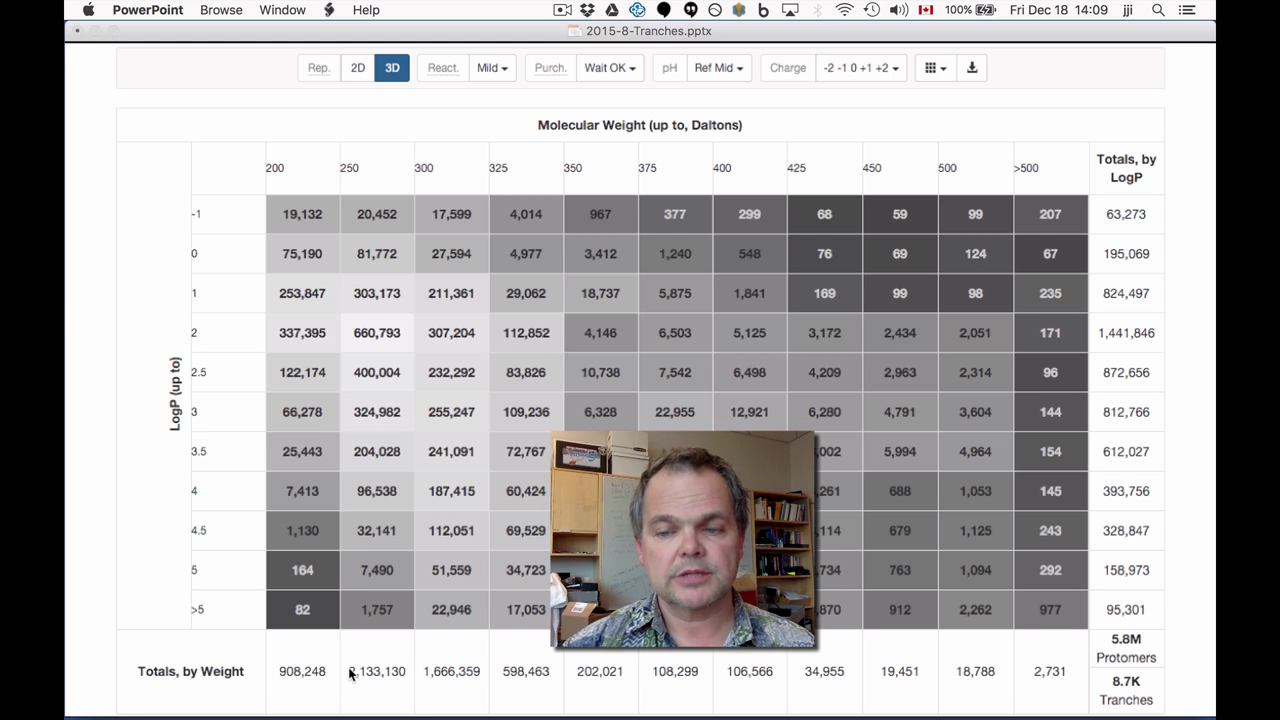
{"action": "key", "text": "Right"}
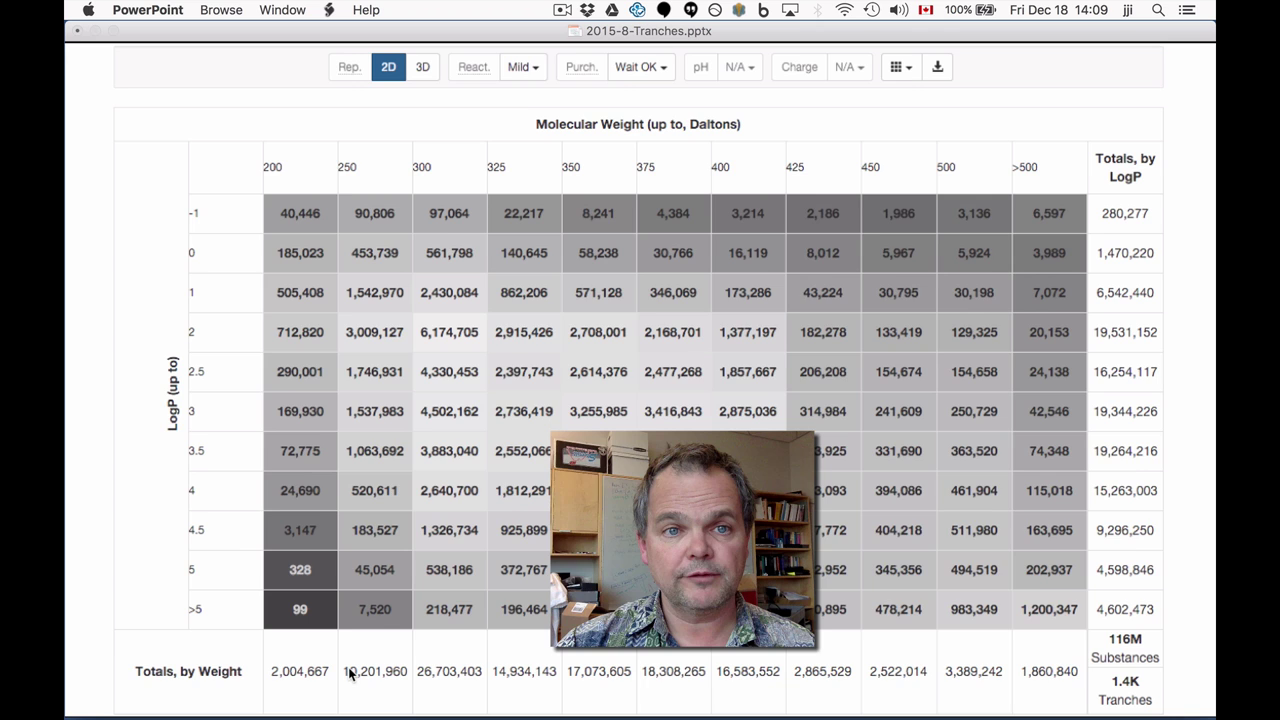
{"action": "key", "text": "Right"}
{"action": "key", "text": "Right"}
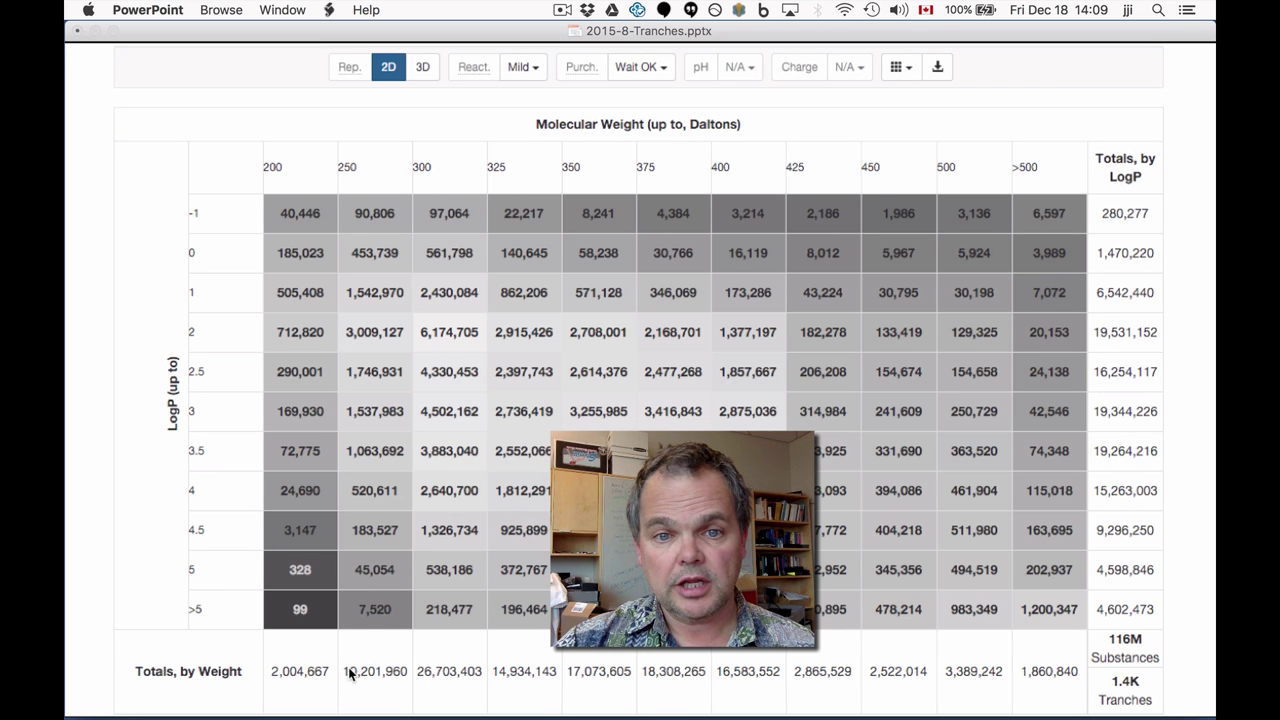
{"action": "key", "text": "Right"}
{"action": "key", "text": "Right"}
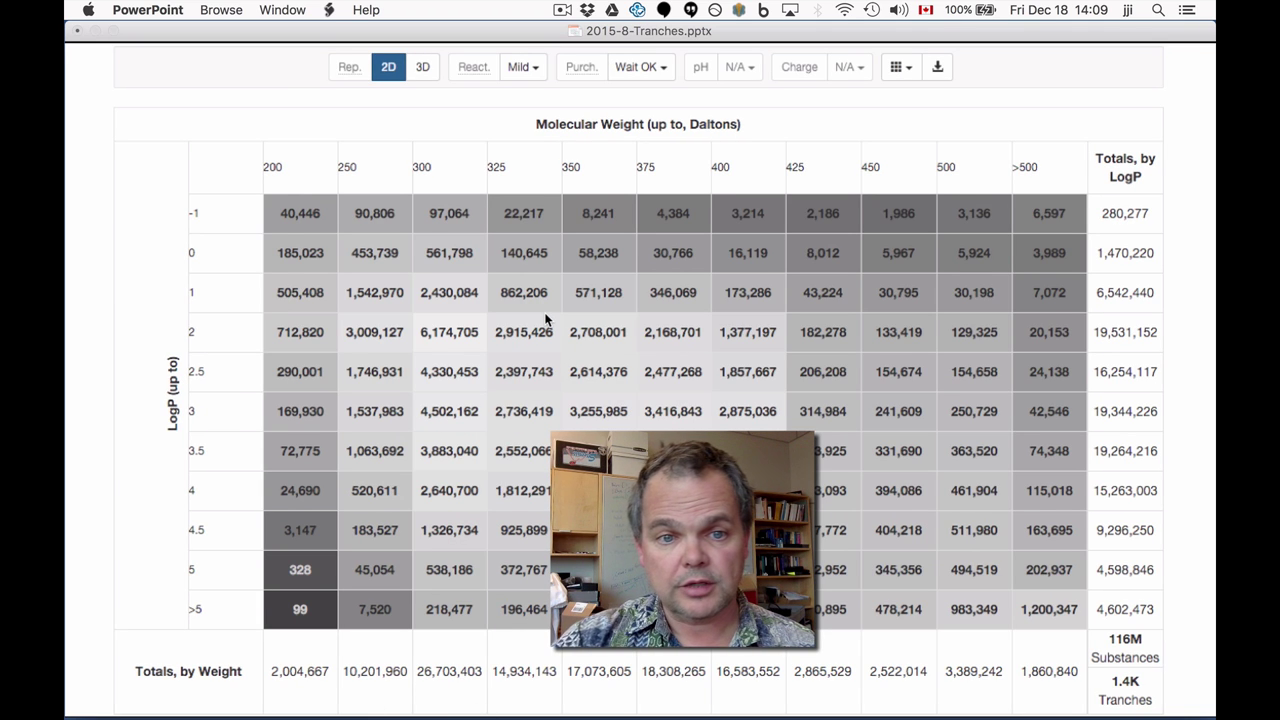
{"action": "key", "text": "Right"}
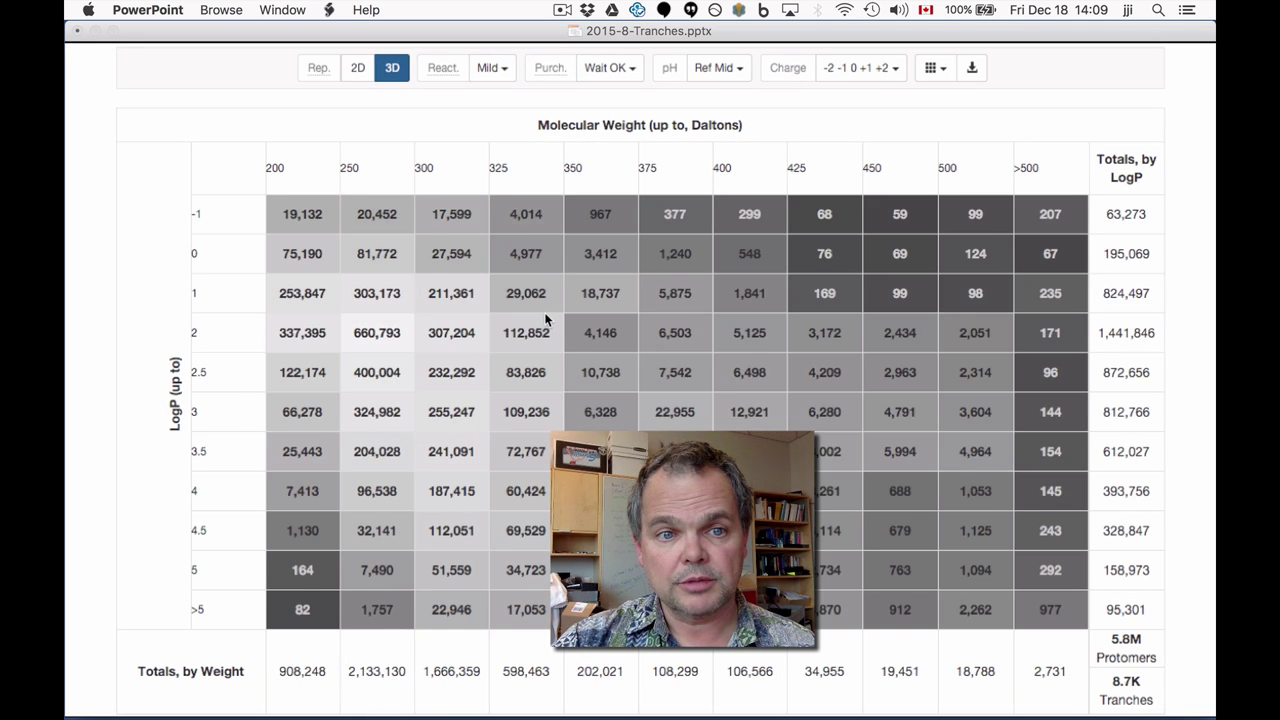
{"action": "key", "text": "Left"}
{"action": "key", "text": "Right"}
{"action": "key", "text": "Left"}
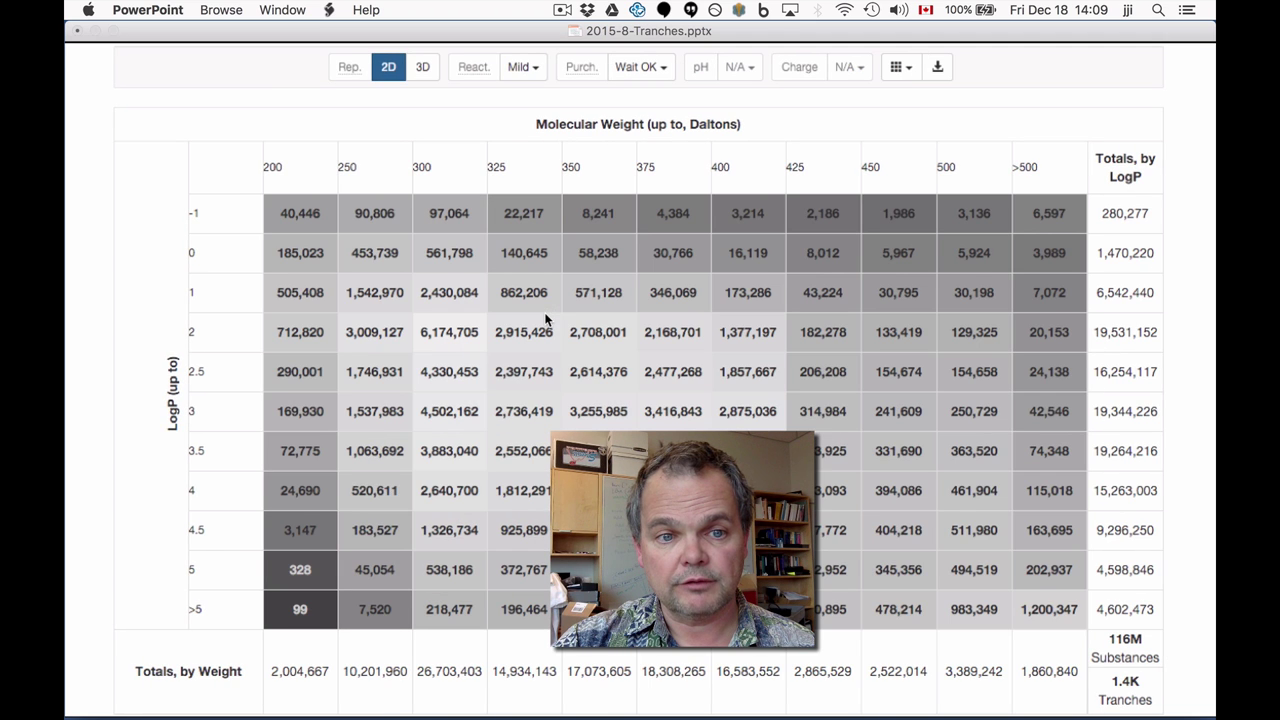
{"action": "key", "text": "Right"}
{"action": "key", "text": "Left"}
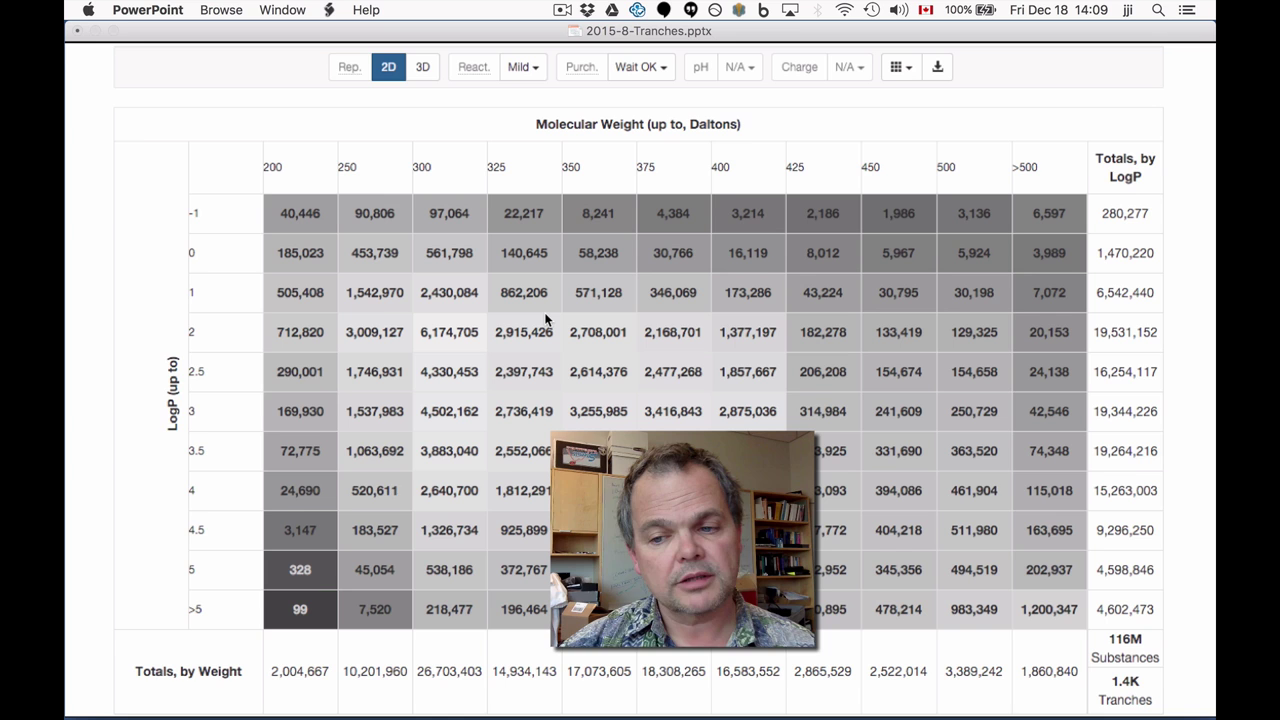
Compare the tables once more, then advance to the 'ZINC 15 — Ligand Discovery for Everyone' article slide
{"action": "key", "text": "Left"}
{"action": "key", "text": "Right"}
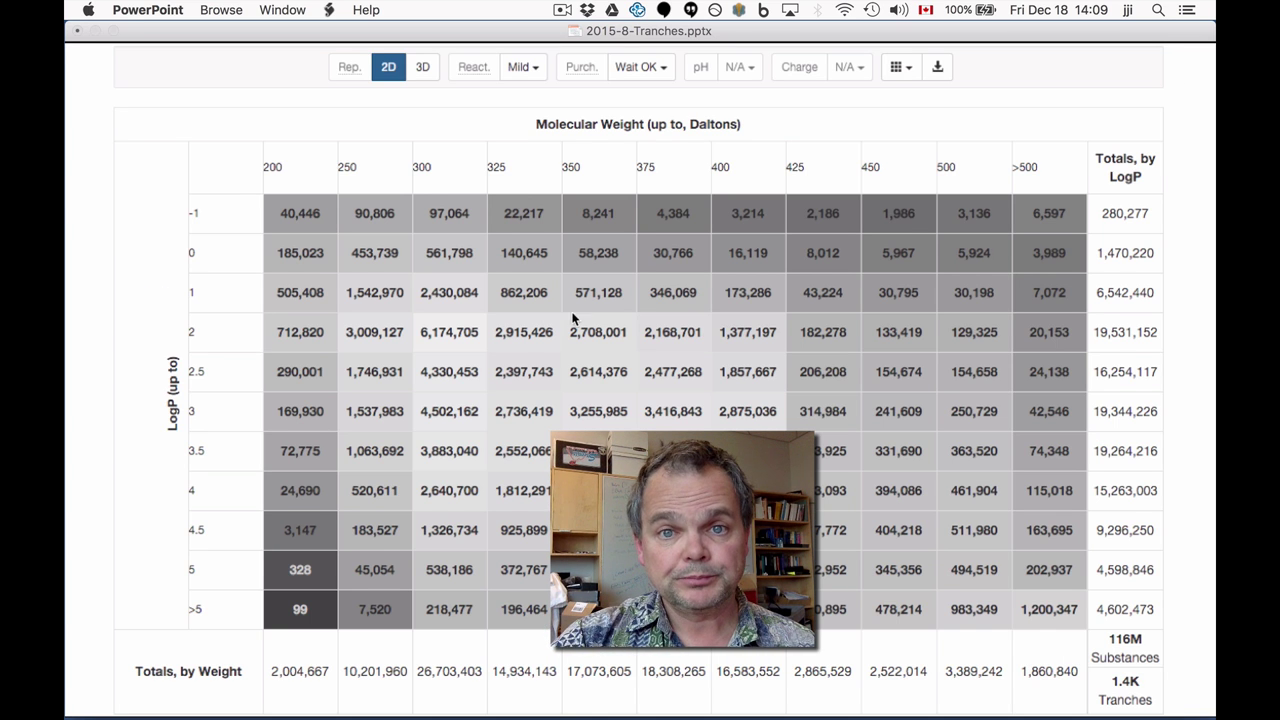
{"action": "key", "text": "Right"}
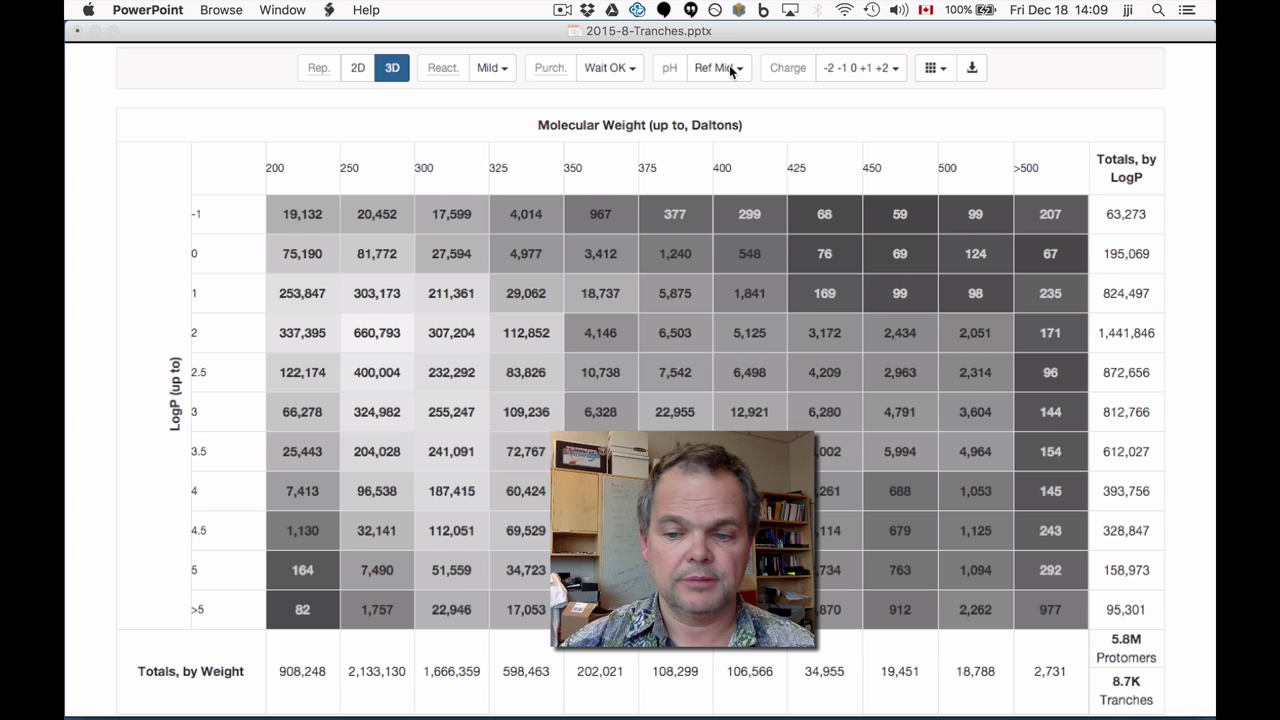
{"action": "key", "text": "Right"}
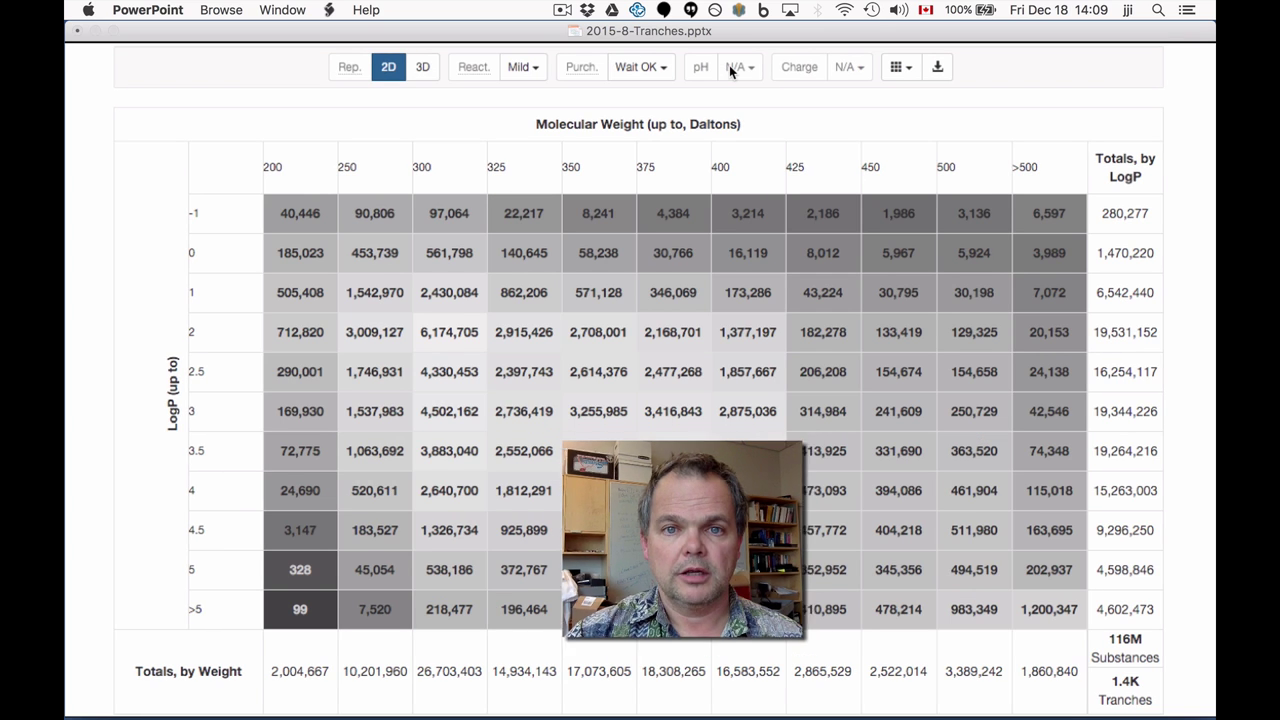
{"action": "key", "text": "Right"}
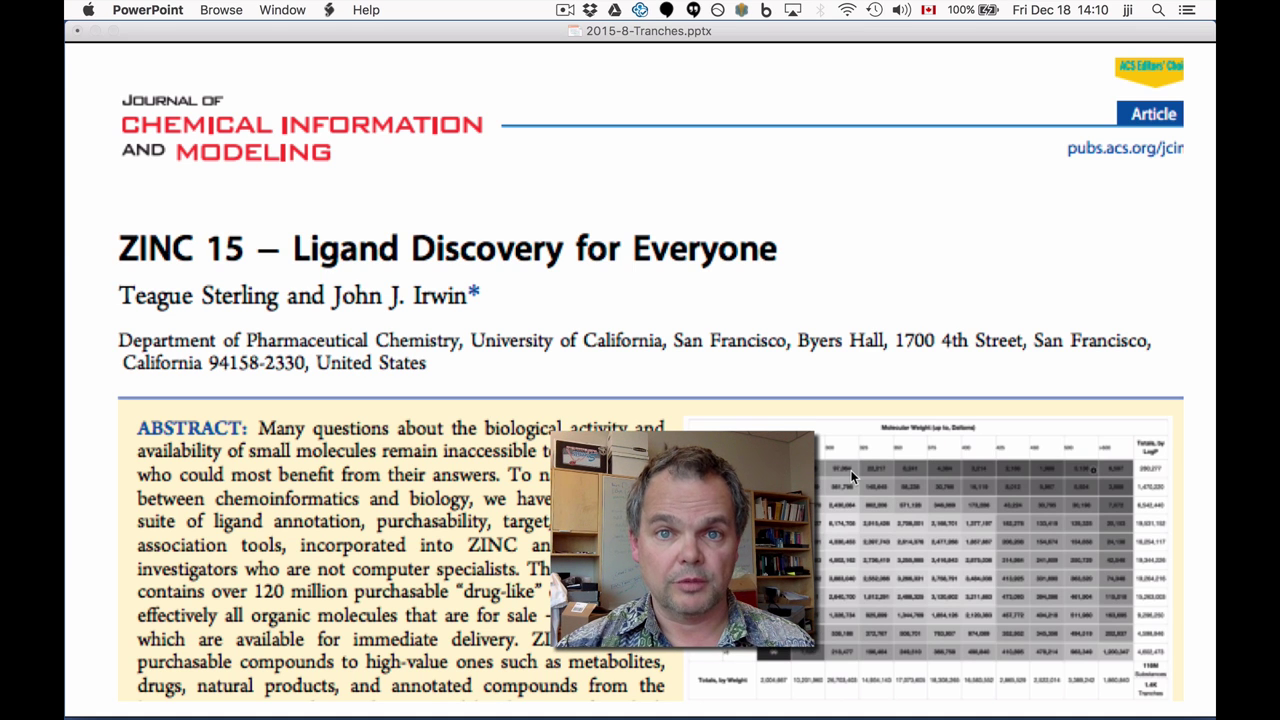
Advance past the ZINC 15 article slide to the blank end-of-show slide
{"action": "key", "text": "Right"}
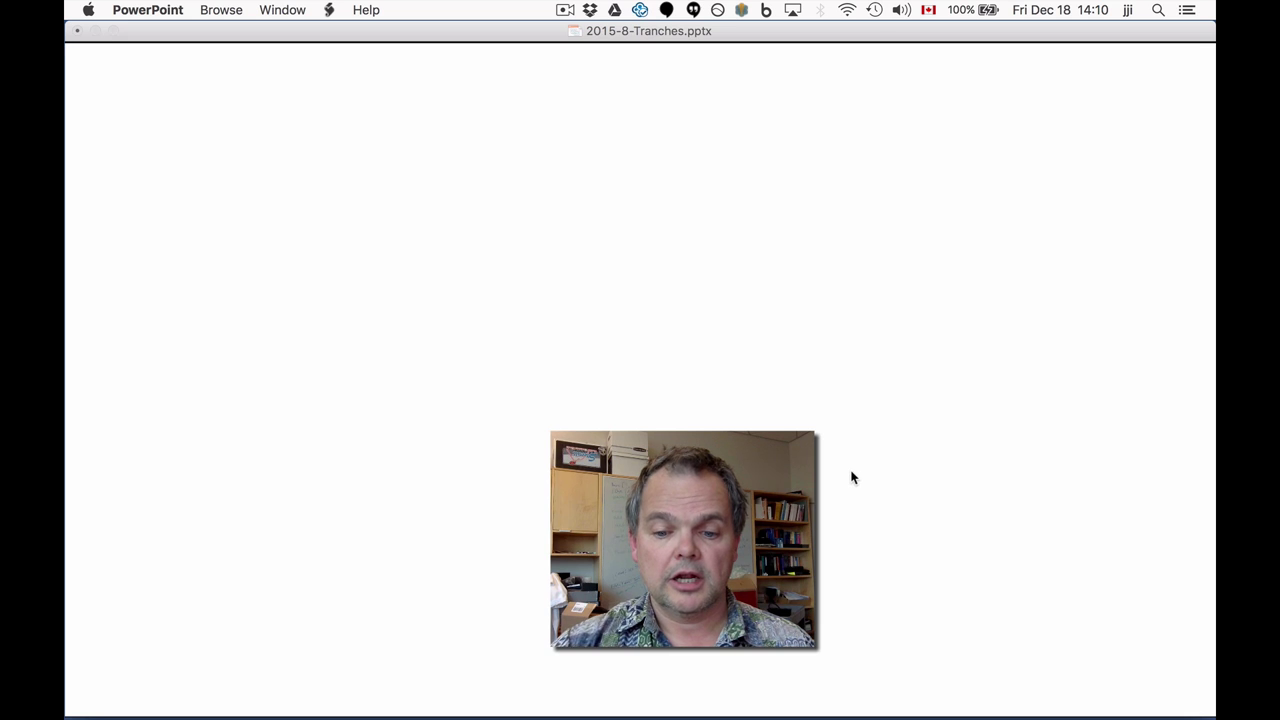
Switch to the ZINC15 website and open the Tranches page with its molecular weight by LogP table
{"action": "key", "text": "ctrl+Right"}
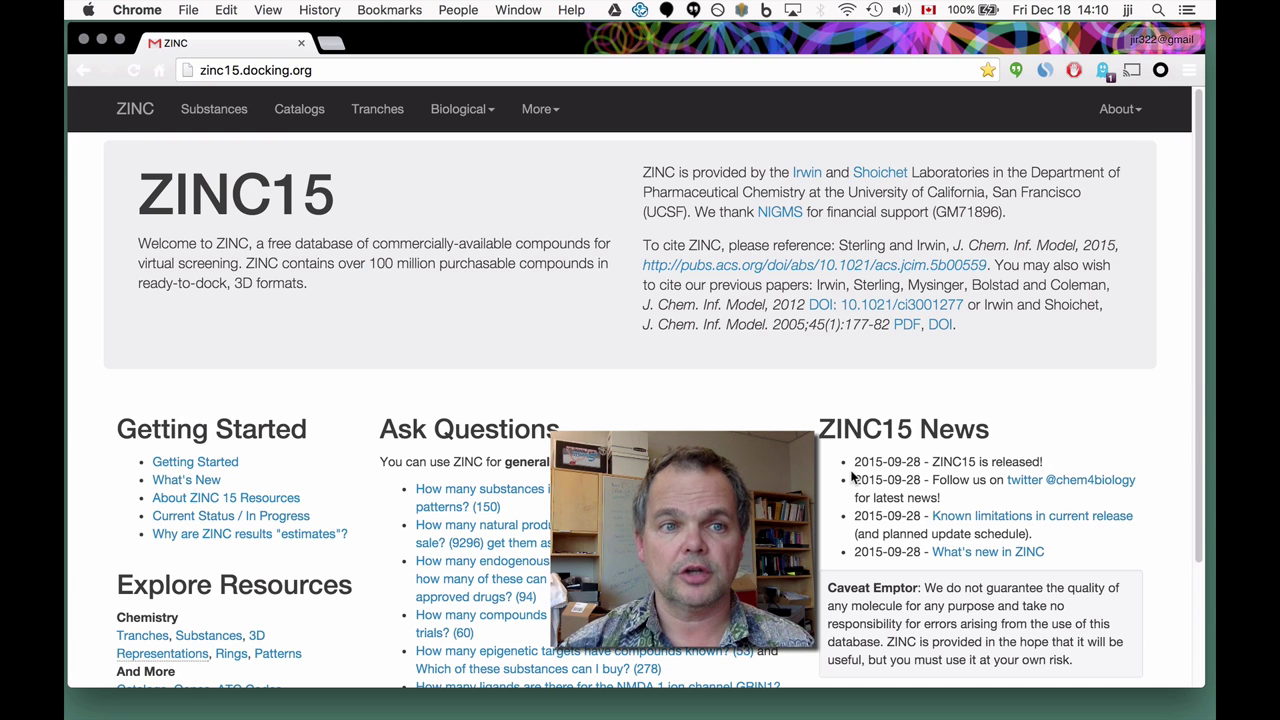
{"action": "left_click", "coordinate": [380, 120]}
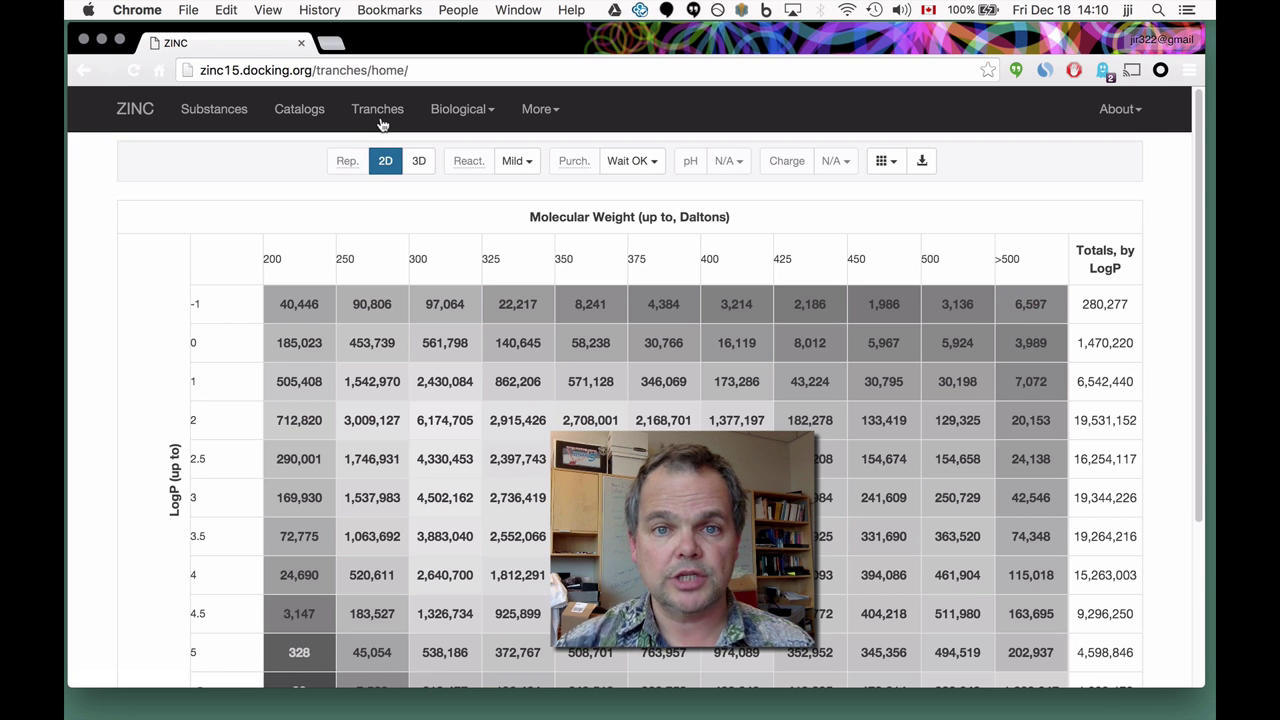
Open the Reactivity dropdown to restrict the tranche counts to exactly Mild (Mild!)
{"action": "left_click", "coordinate": [513, 162]}
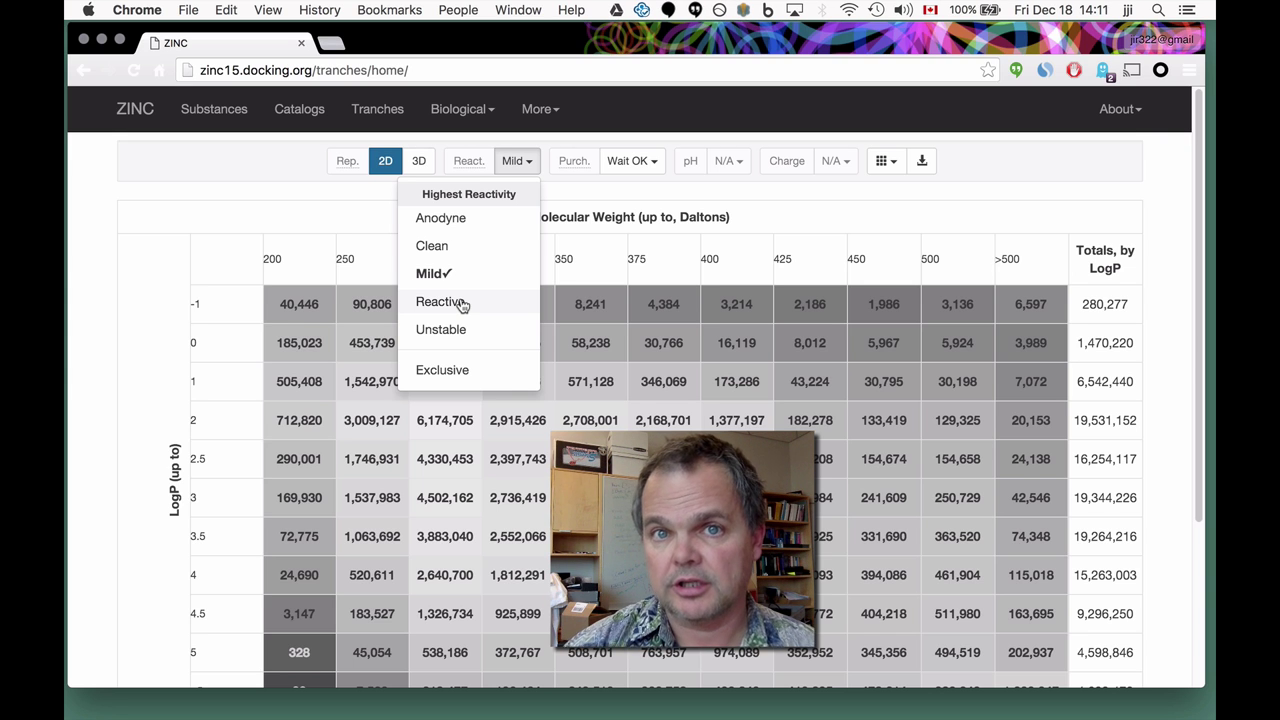
Try exactly-Clean and Clean-or-cleaner reactivity, then set the filter back to Mild or cleaner
{"action": "left_click", "coordinate": [466, 373]}
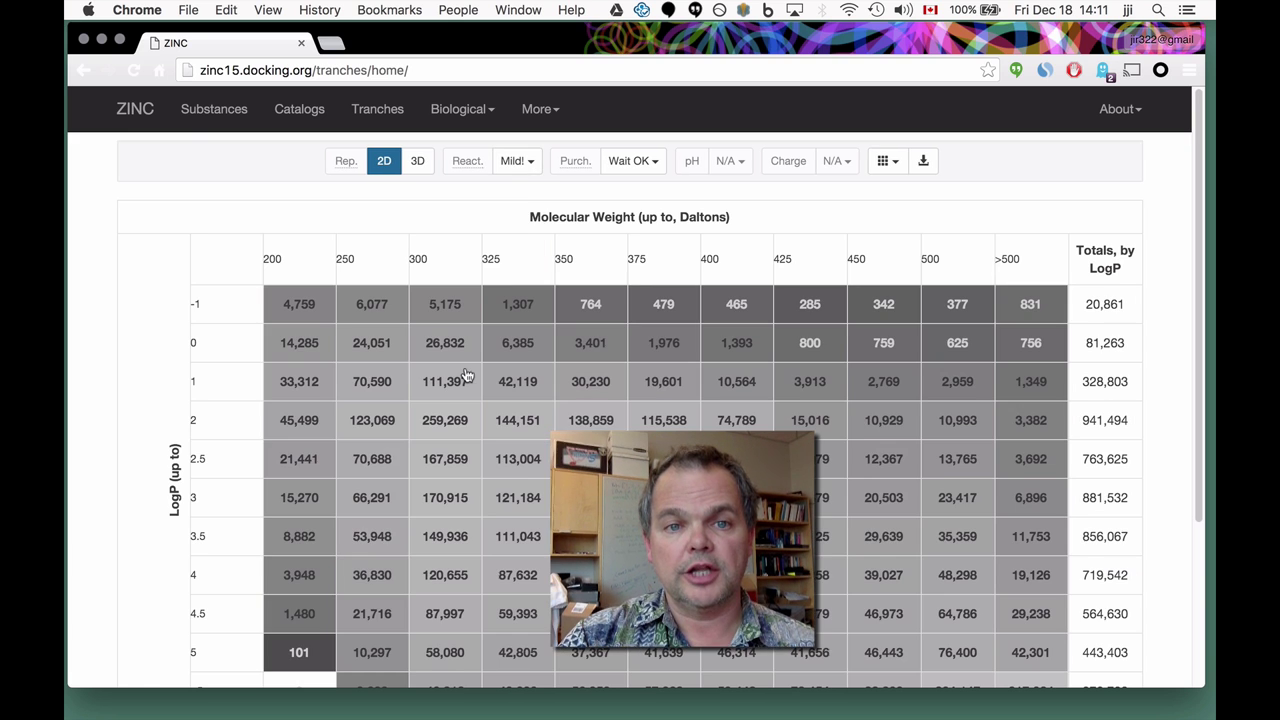
{"action": "left_click", "coordinate": [517, 171]}
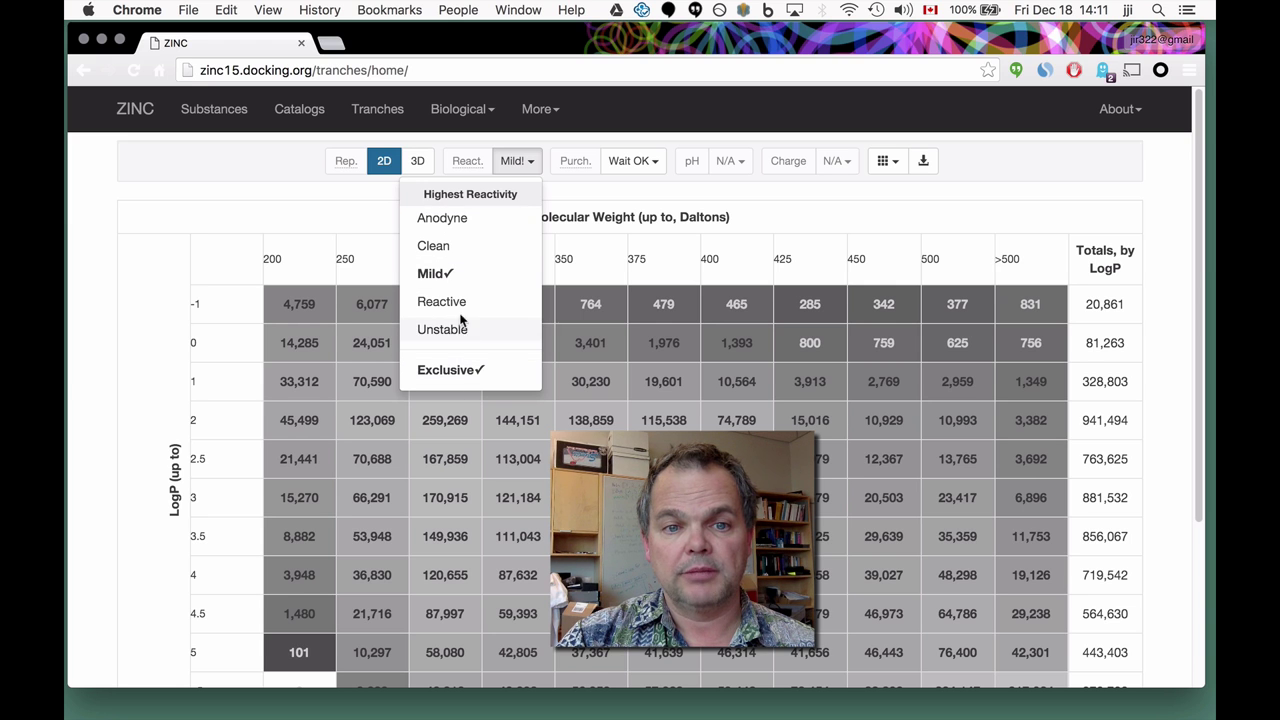
{"action": "left_click", "coordinate": [465, 246]}
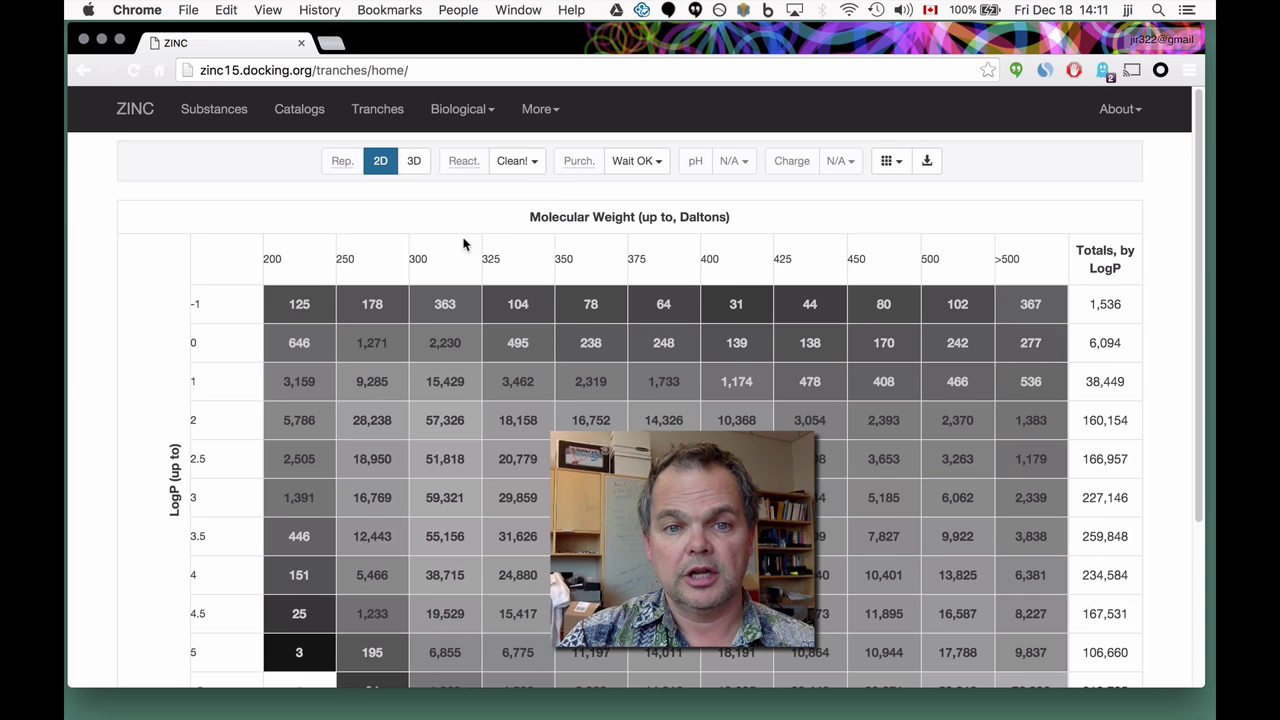
{"action": "left_click", "coordinate": [522, 165]}
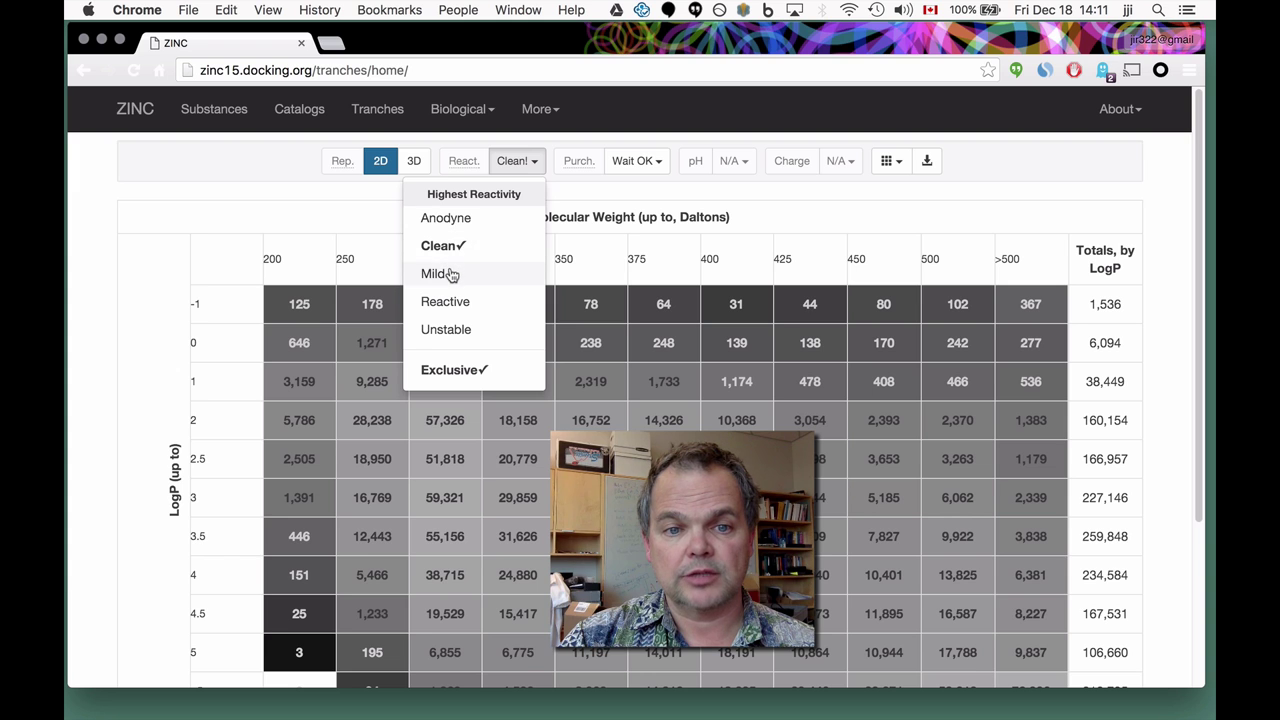
{"action": "left_click", "coordinate": [468, 372]}
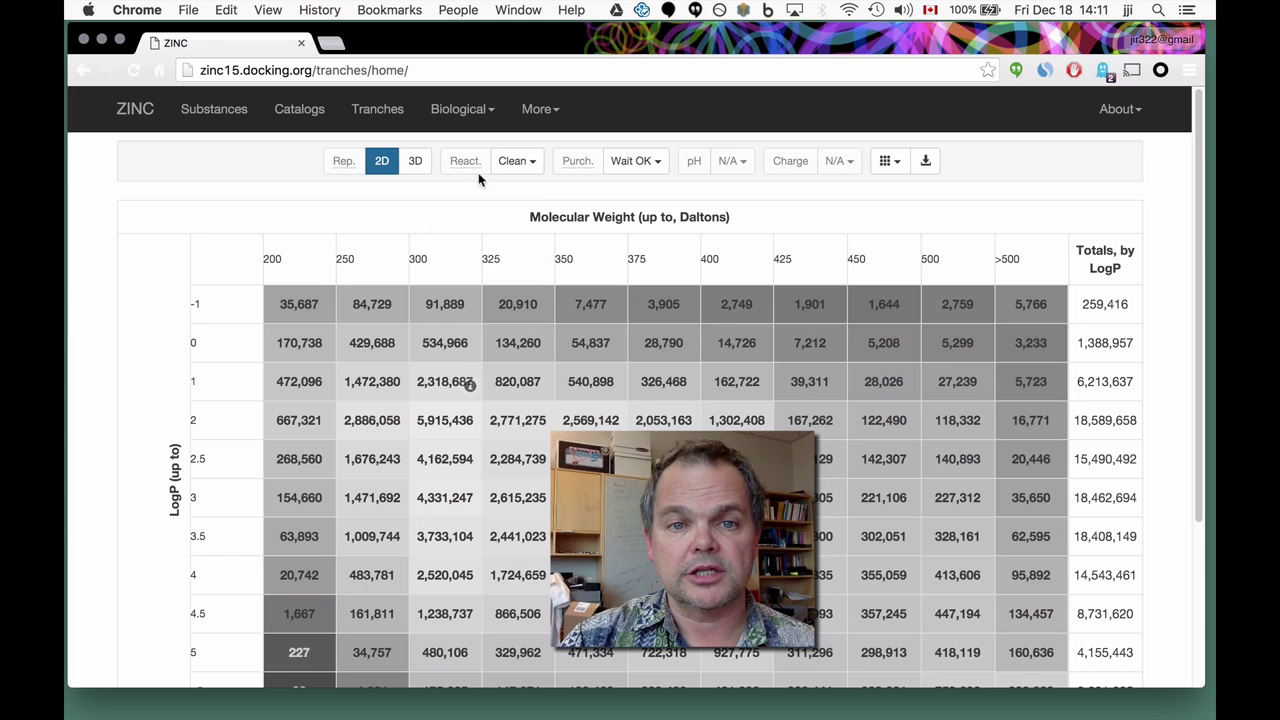
{"action": "left_click", "coordinate": [516, 161]}
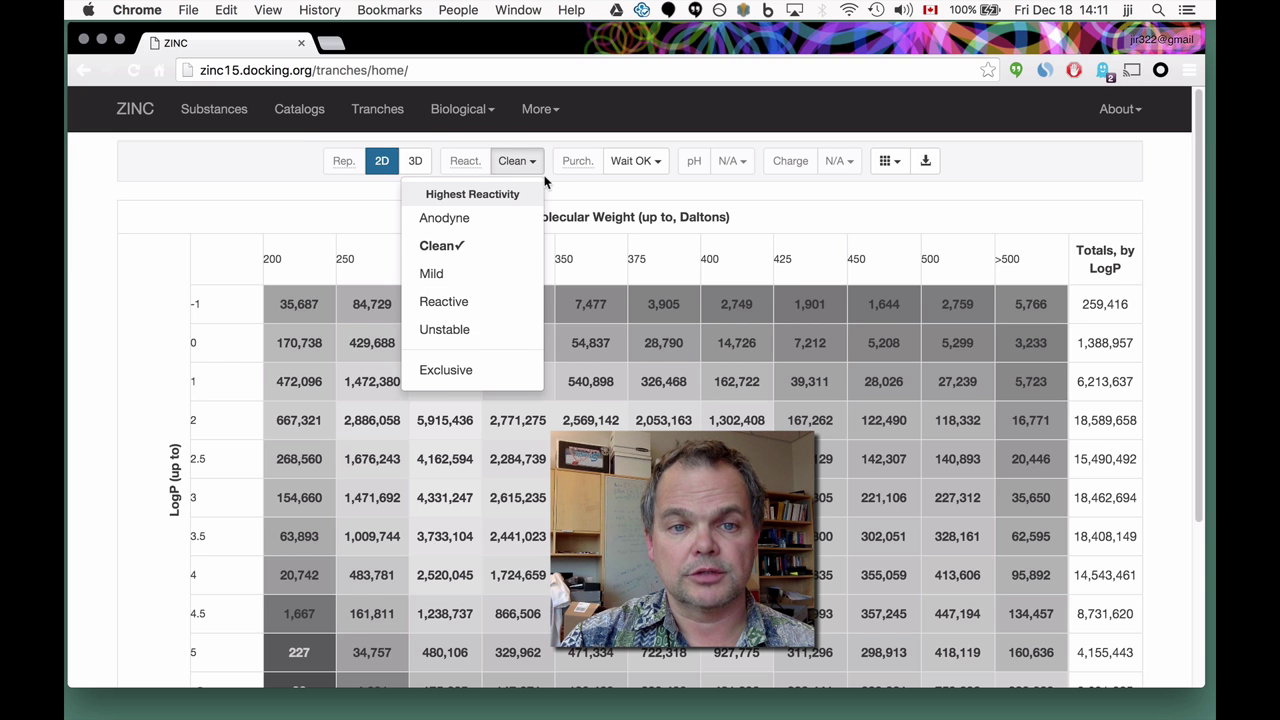
{"action": "left_click", "coordinate": [477, 274]}
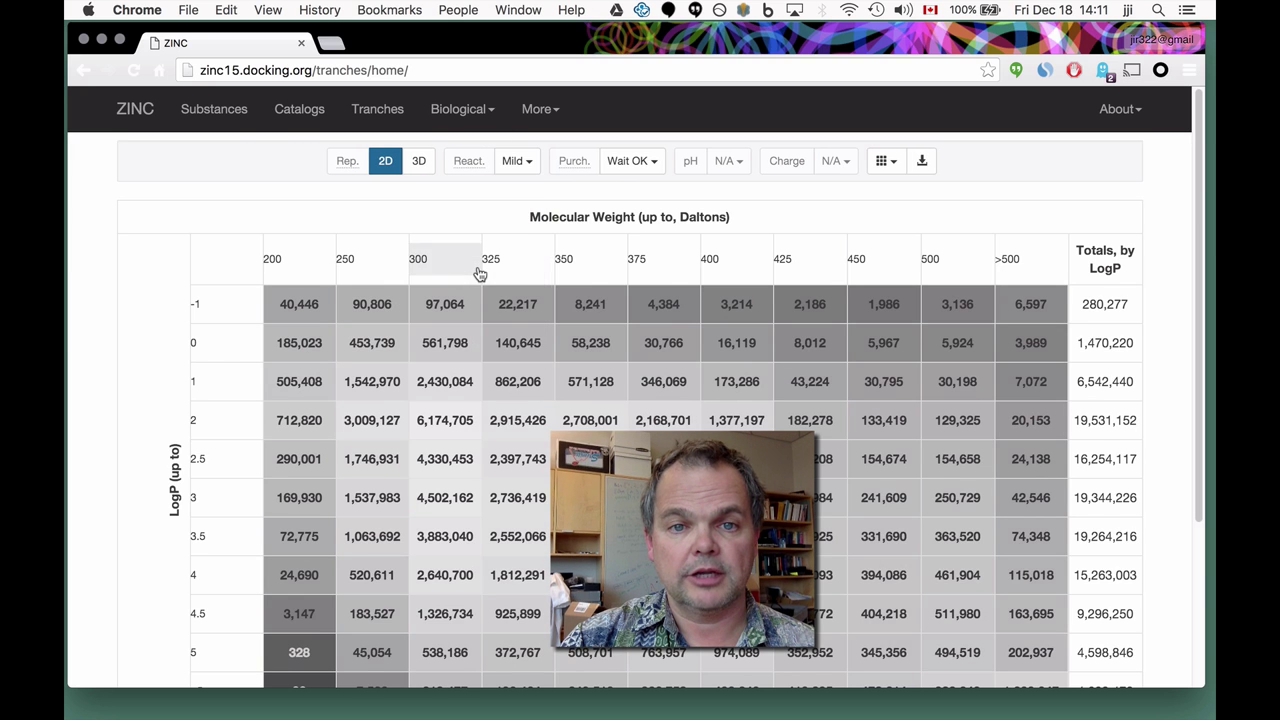
{"action": "left_click", "coordinate": [632, 161]}
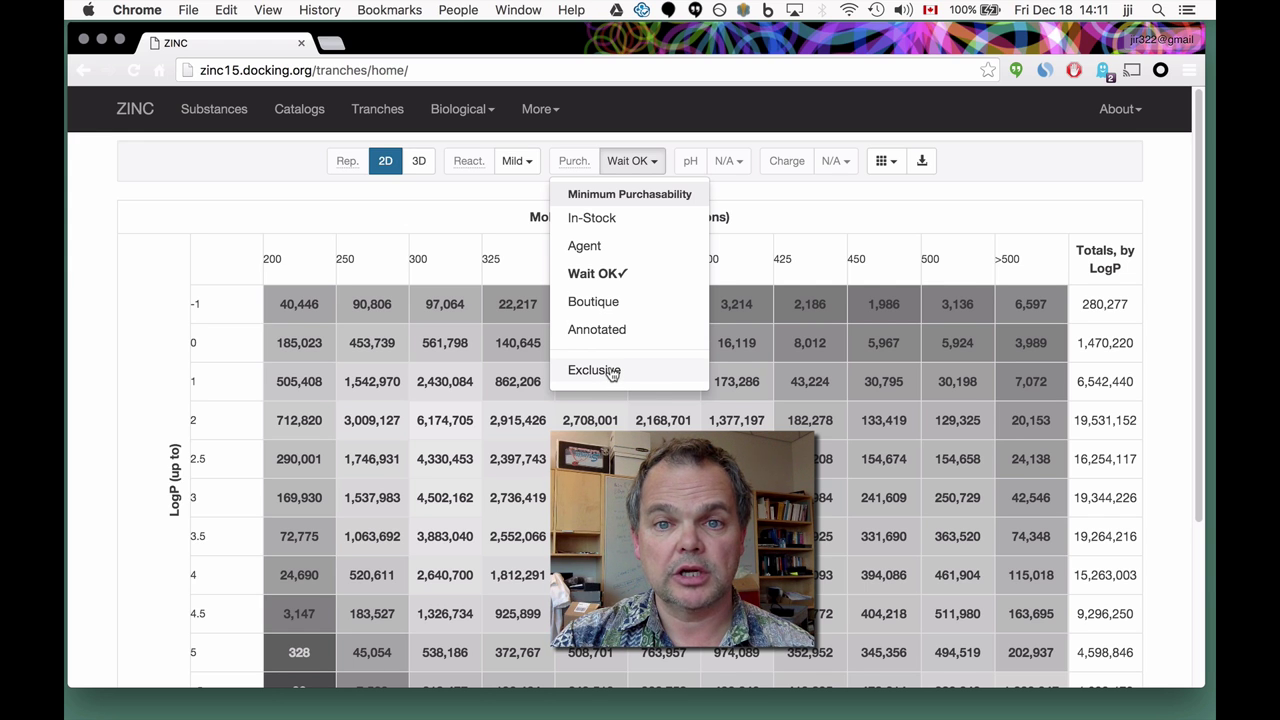
{"action": "left_click", "coordinate": [739, 190]}
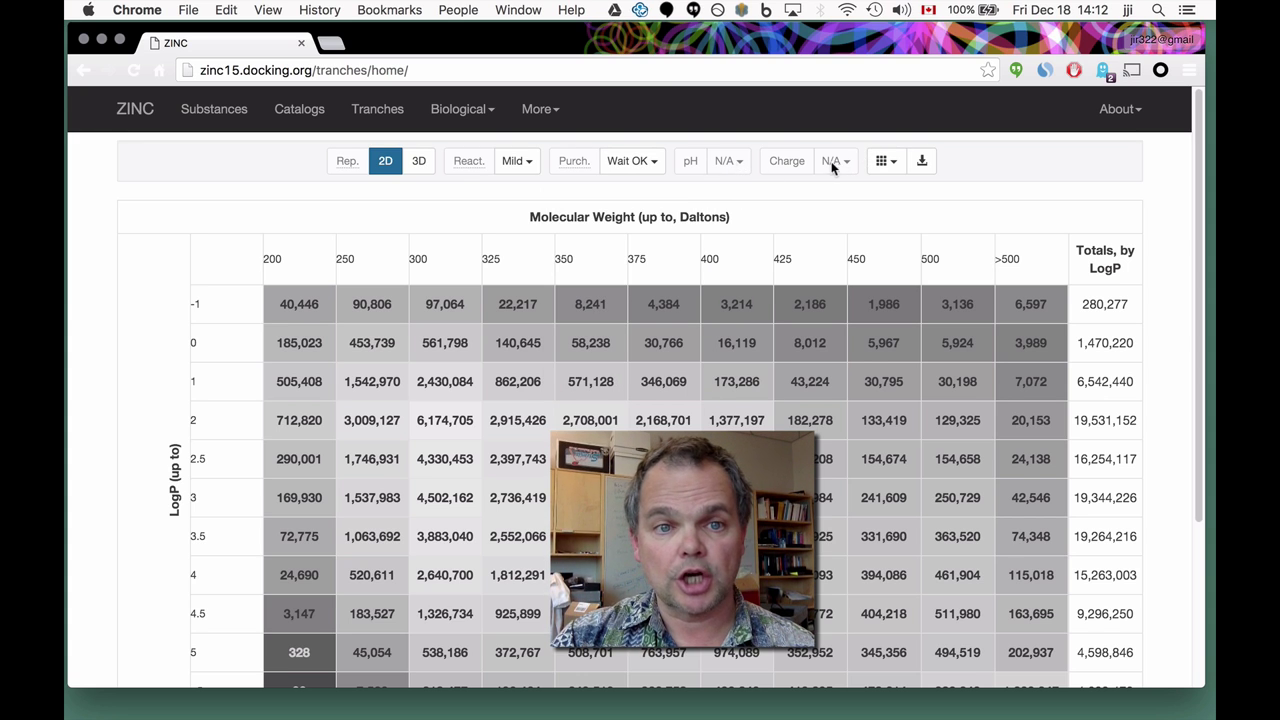
Switch the tranche grid to 3D counts and keep only the Reference pH representation
{"action": "left_click", "coordinate": [418, 163]}
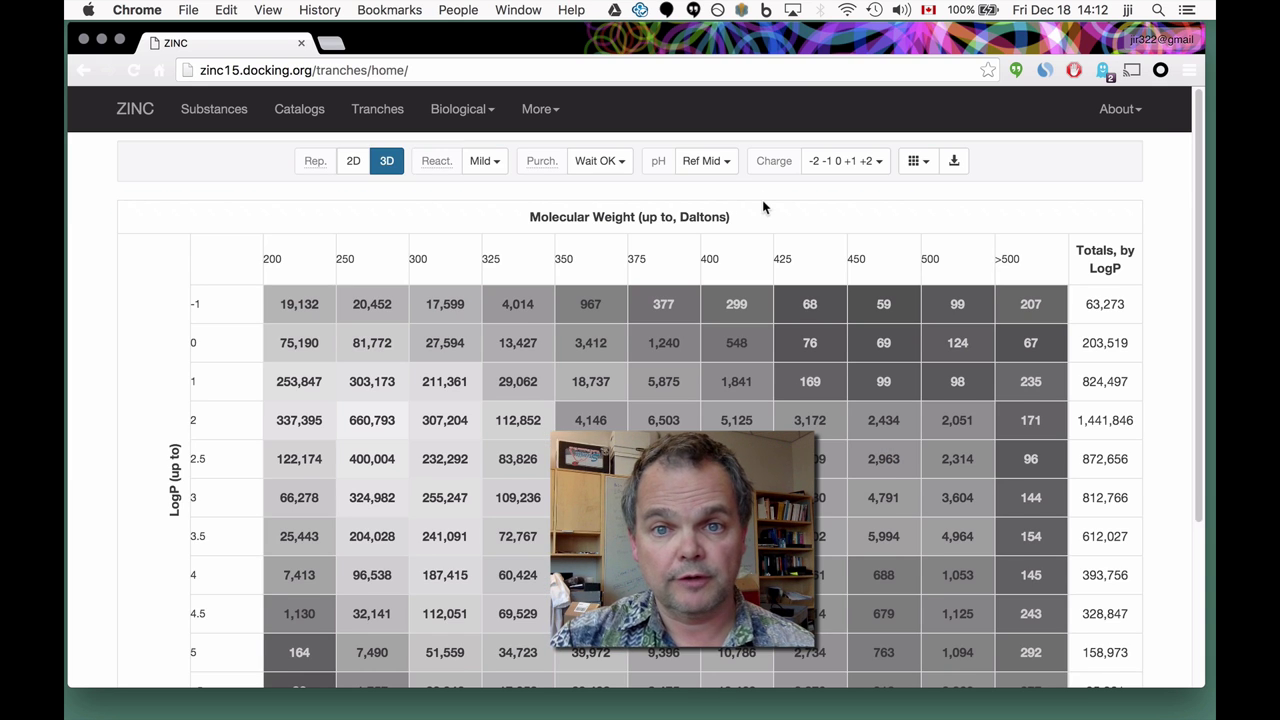
{"action": "left_click", "coordinate": [705, 161]}
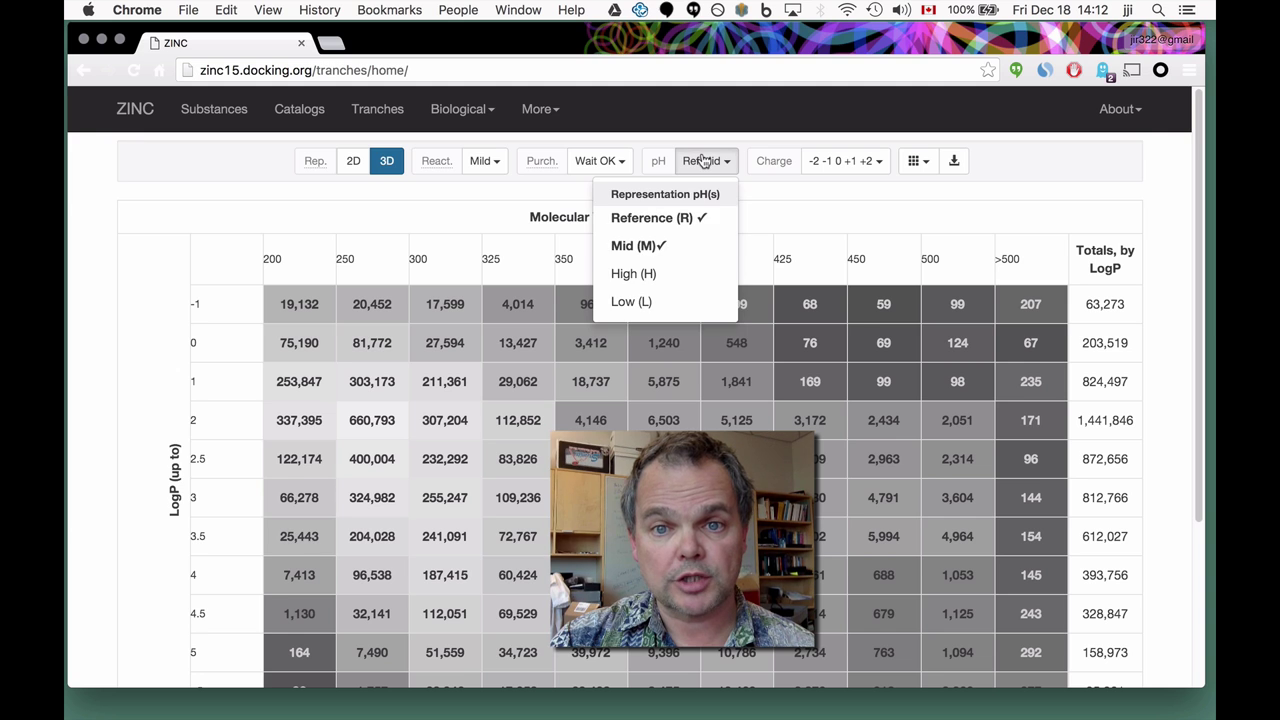
{"action": "left_click", "coordinate": [650, 245]}
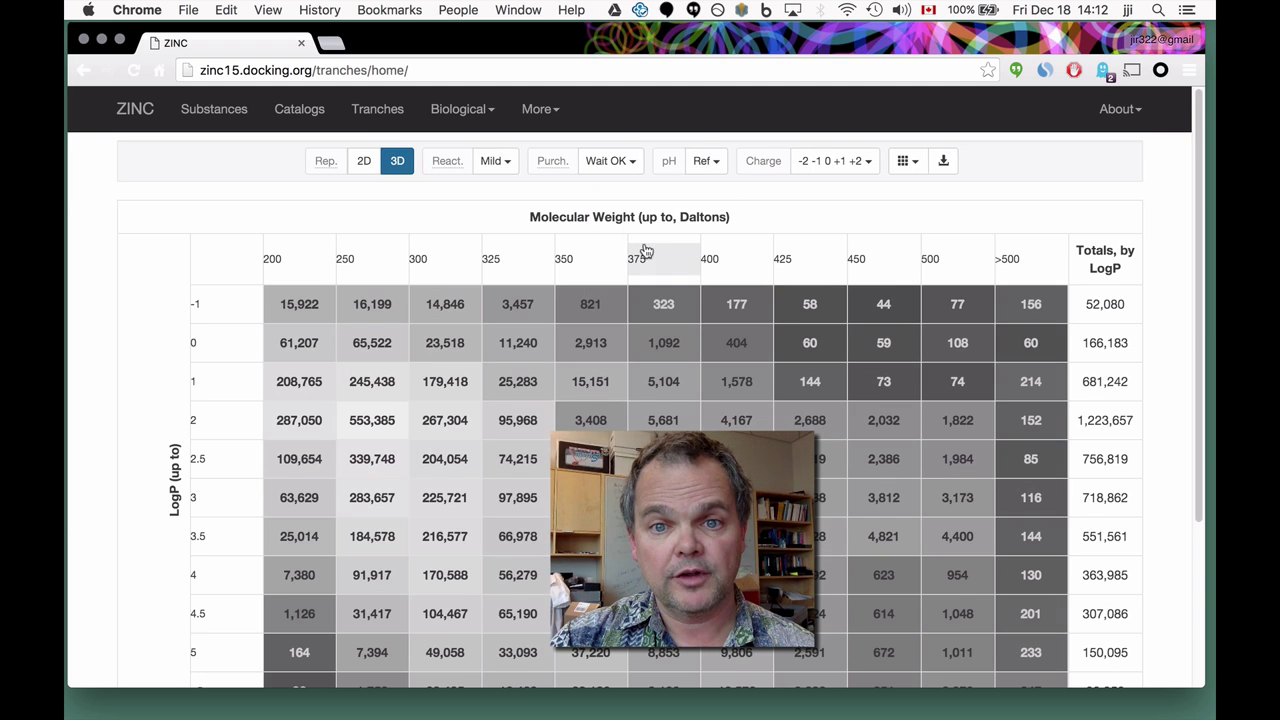
{"action": "left_click", "coordinate": [706, 163]}
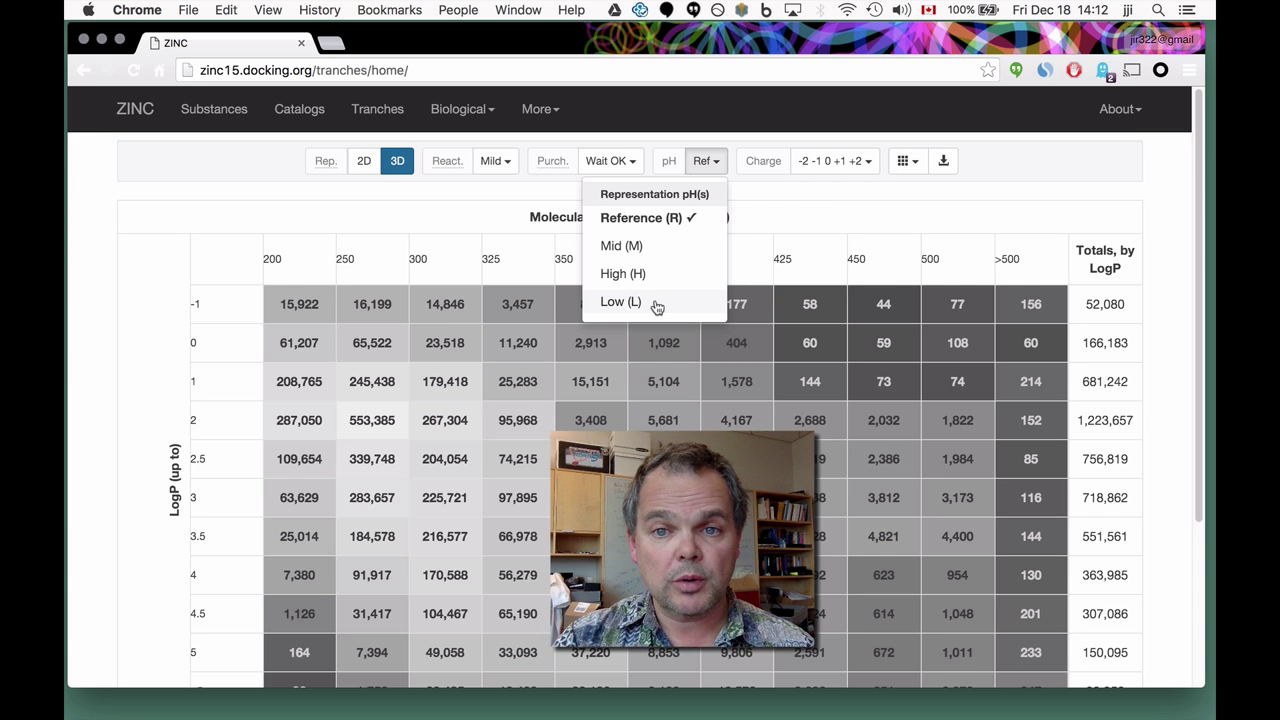
Exclude charges -2, +2 and +1 so only -1 and 0 remain checked
{"action": "left_click", "coordinate": [826, 191]}
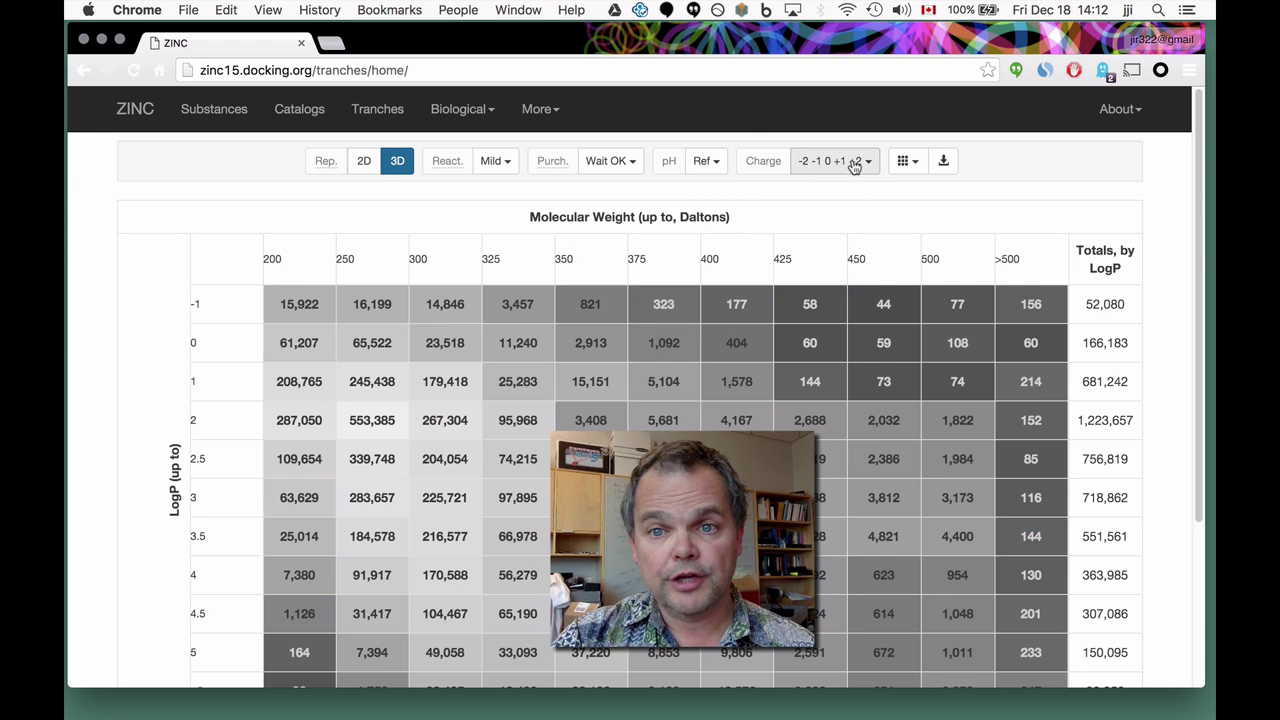
{"action": "left_click", "coordinate": [855, 164]}
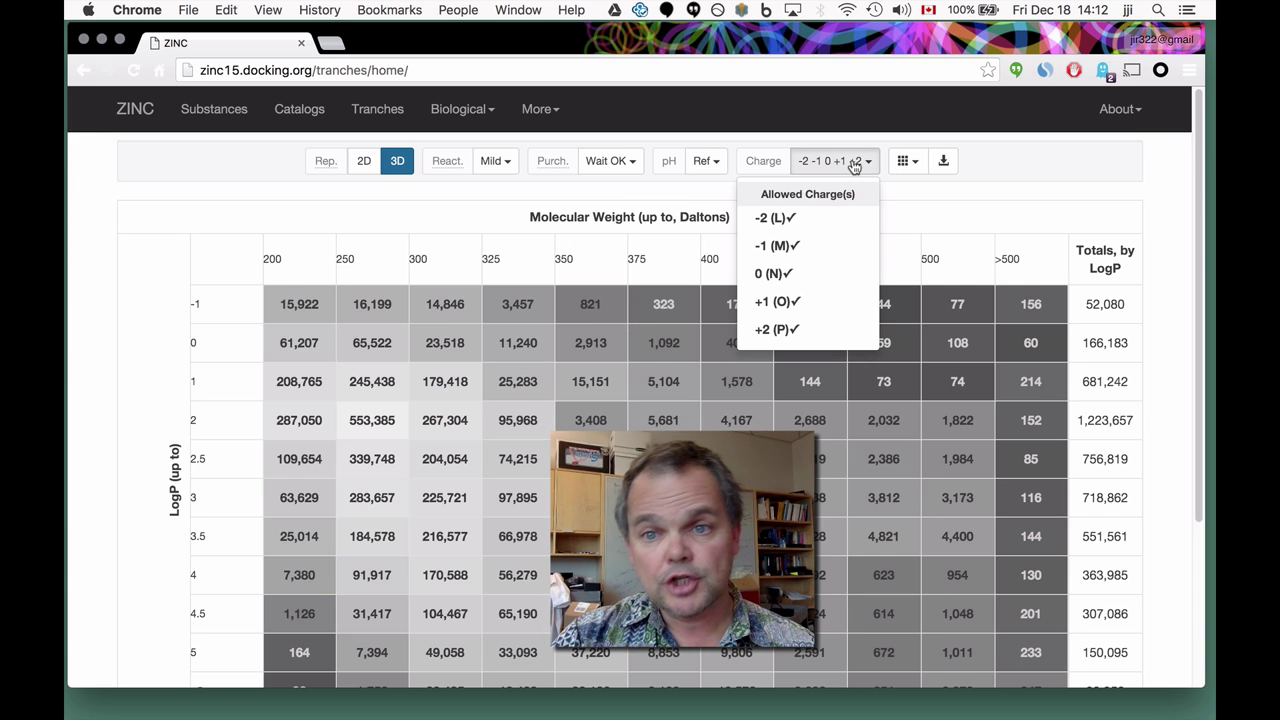
{"action": "left_click", "coordinate": [778, 218]}
{"action": "left_click", "coordinate": [847, 161]}
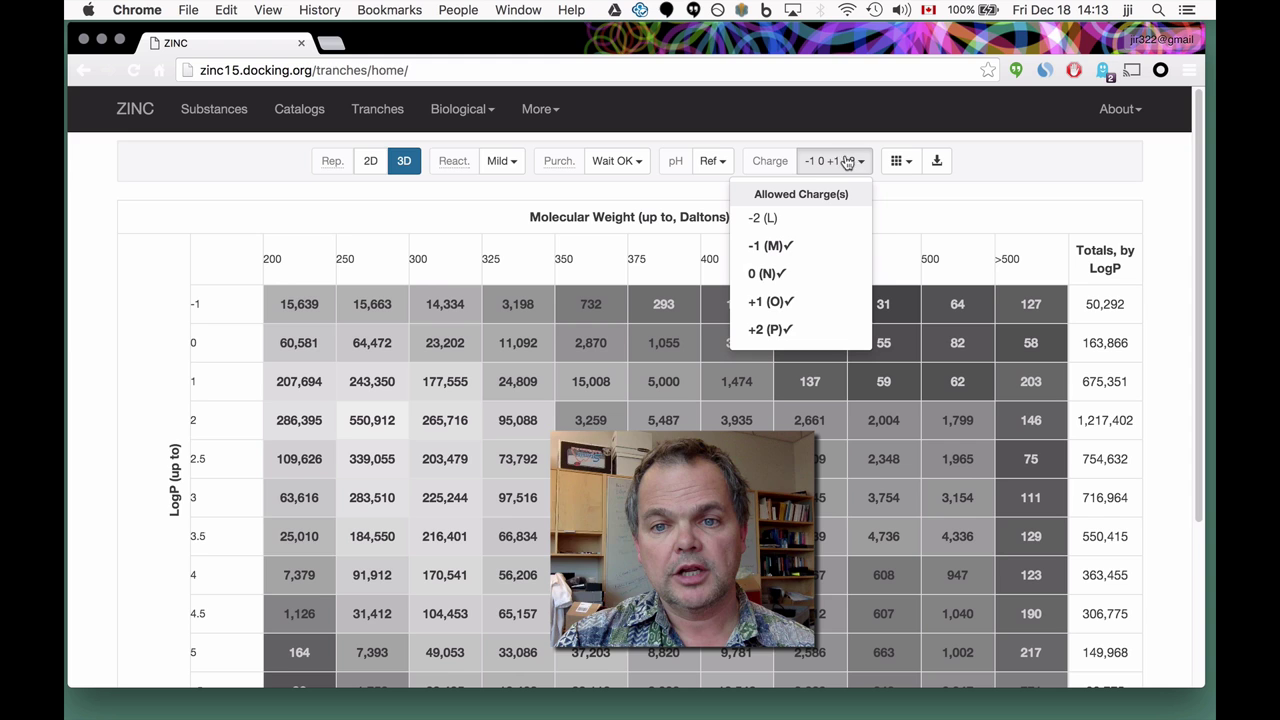
{"action": "left_click", "coordinate": [780, 330]}
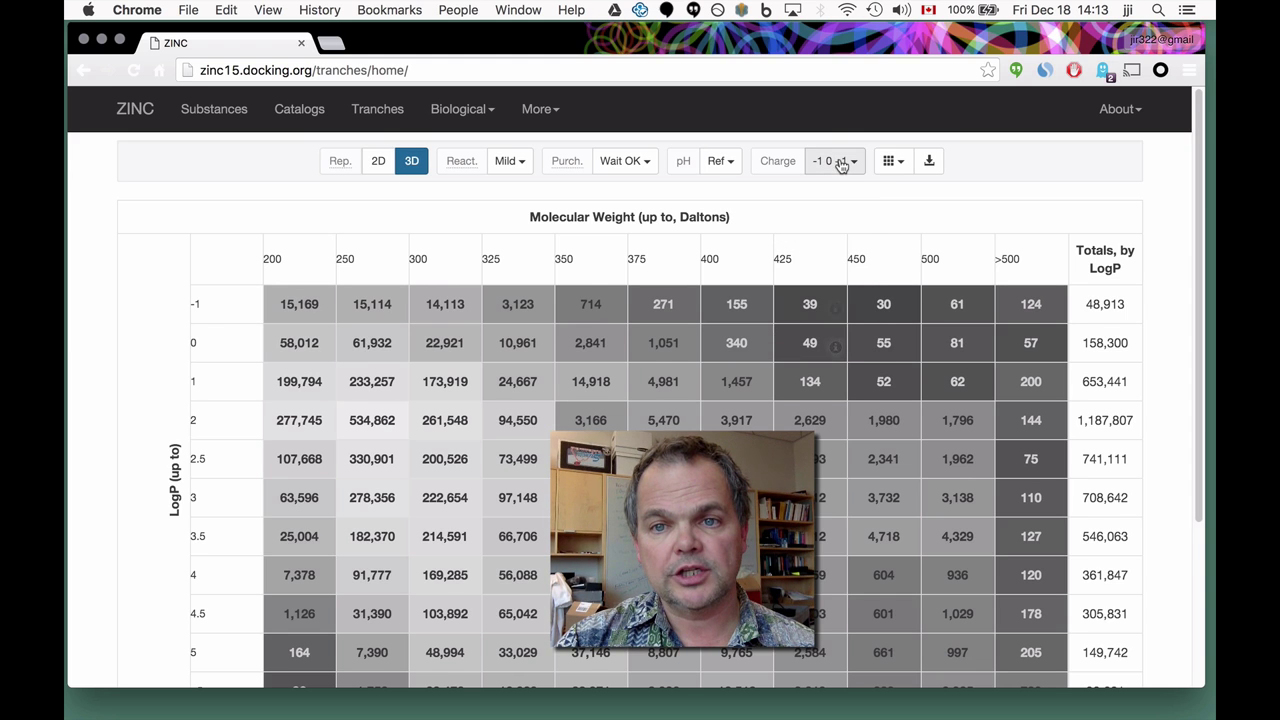
{"action": "left_click", "coordinate": [841, 165]}
{"action": "right_click", "coordinate": [771, 303]}
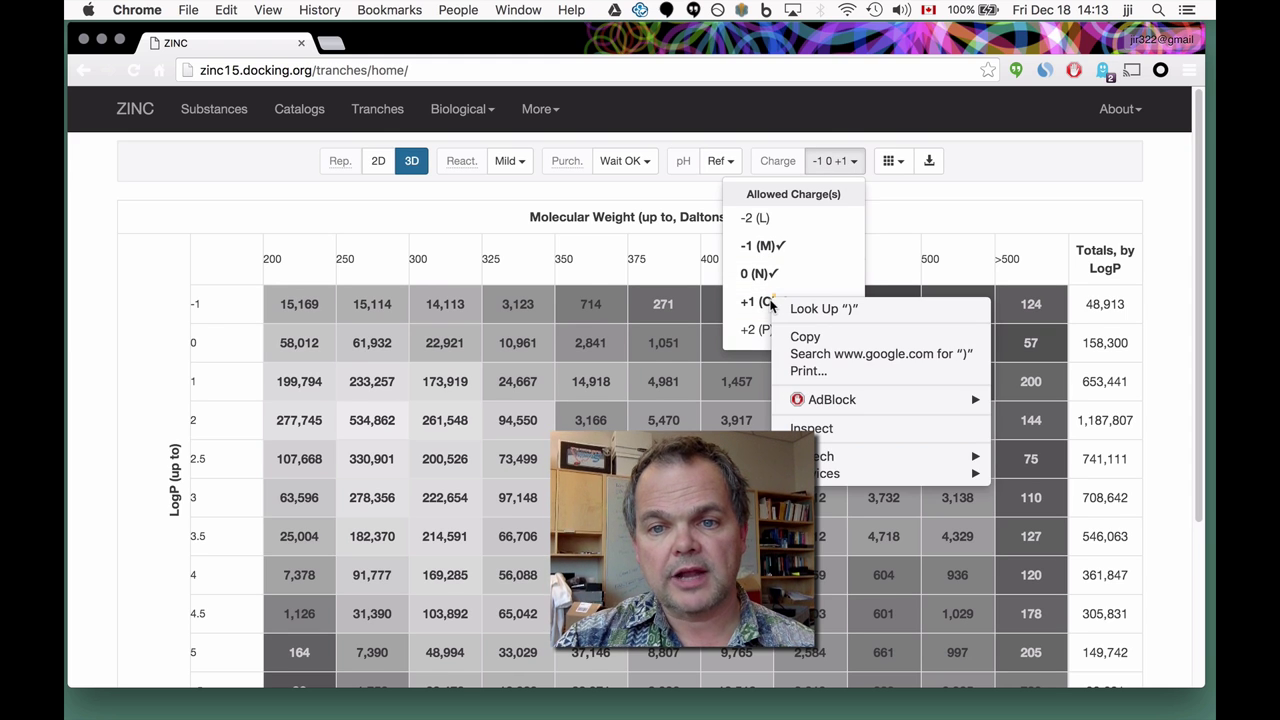
{"action": "key", "text": "Escape"}
{"action": "key", "text": "Escape"}
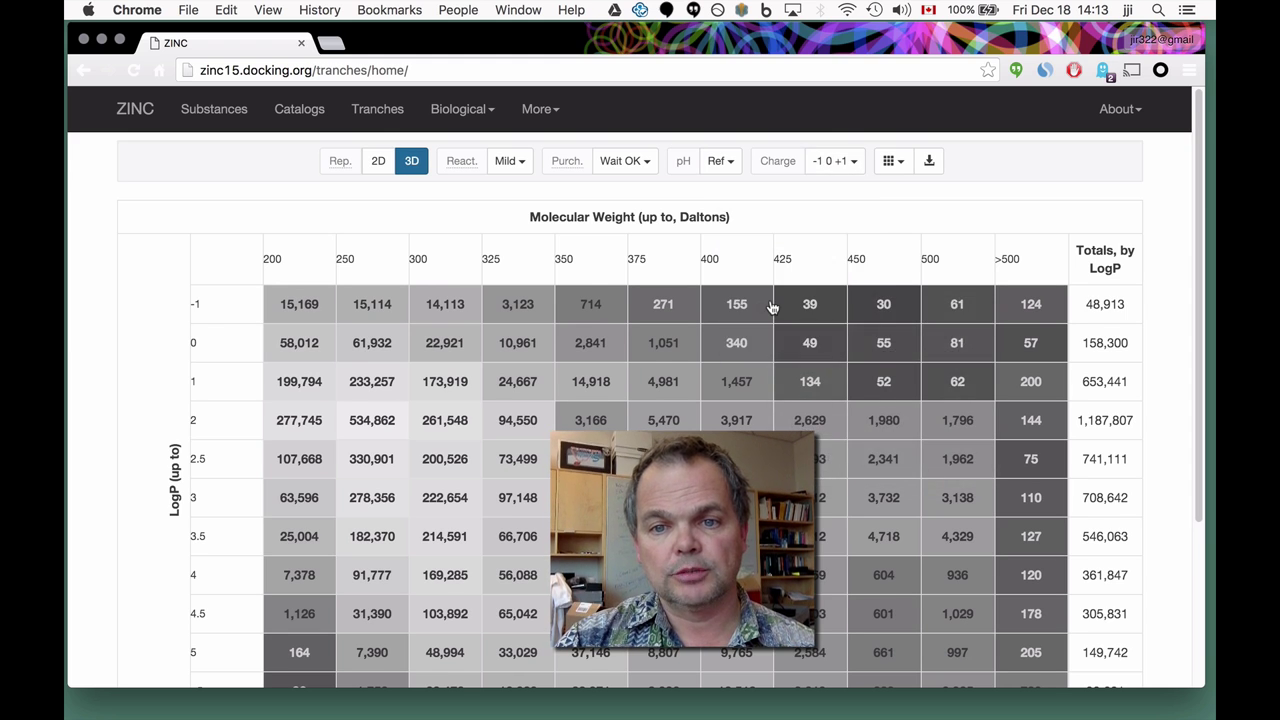
{"action": "left_click", "coordinate": [835, 163]}
{"action": "left_click", "coordinate": [771, 300]}
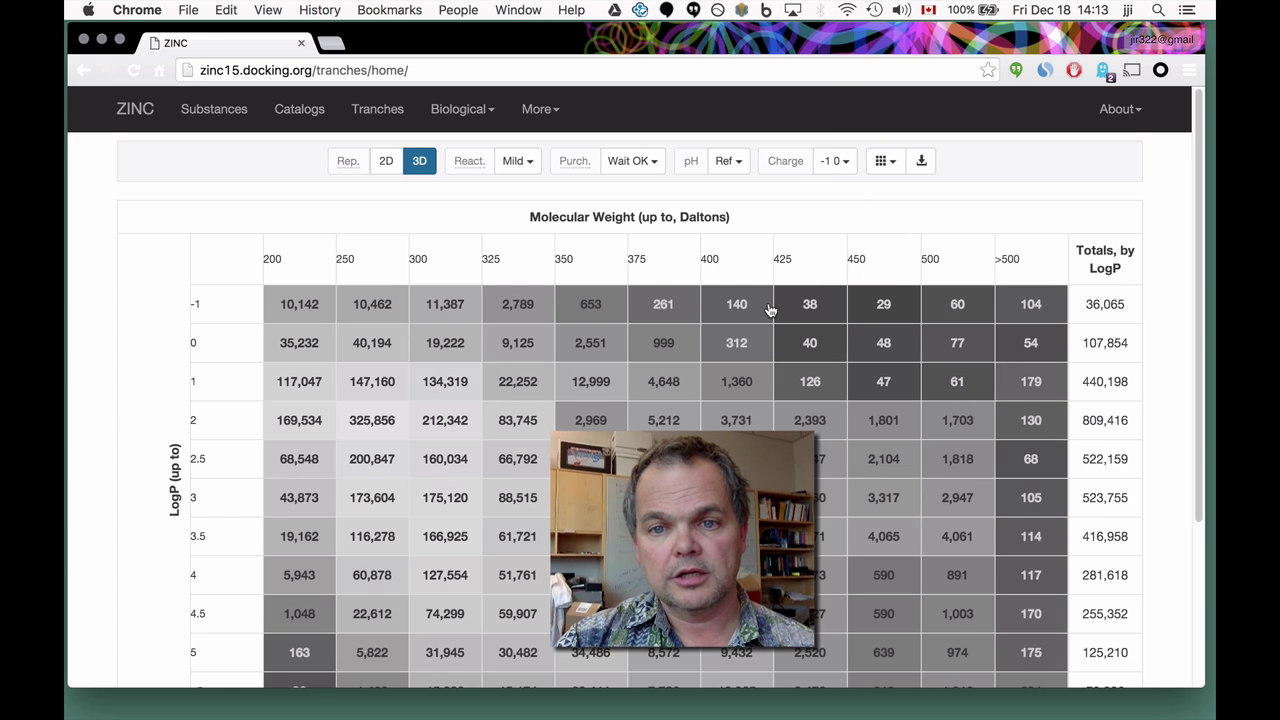
{"action": "left_click", "coordinate": [828, 166]}
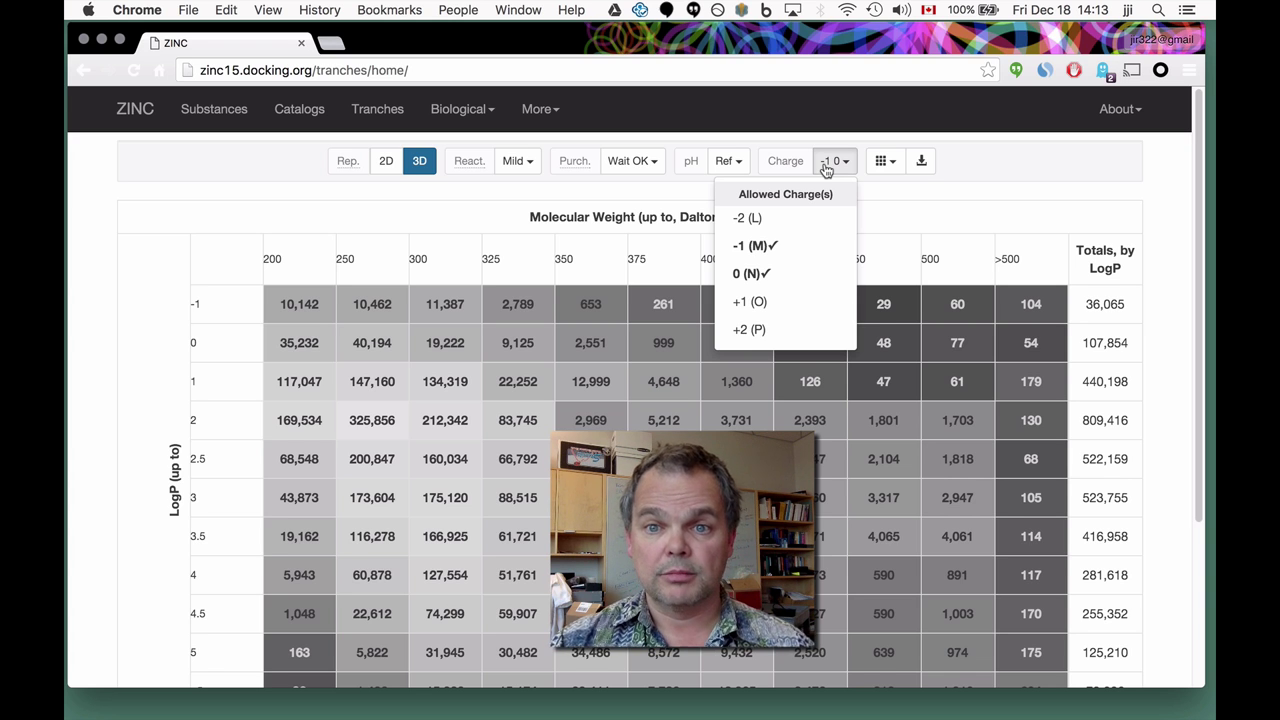
Try the Fragments subset, then apply the Lead-Like predefined subset to the grid
{"action": "left_click", "coordinate": [925, 193]}
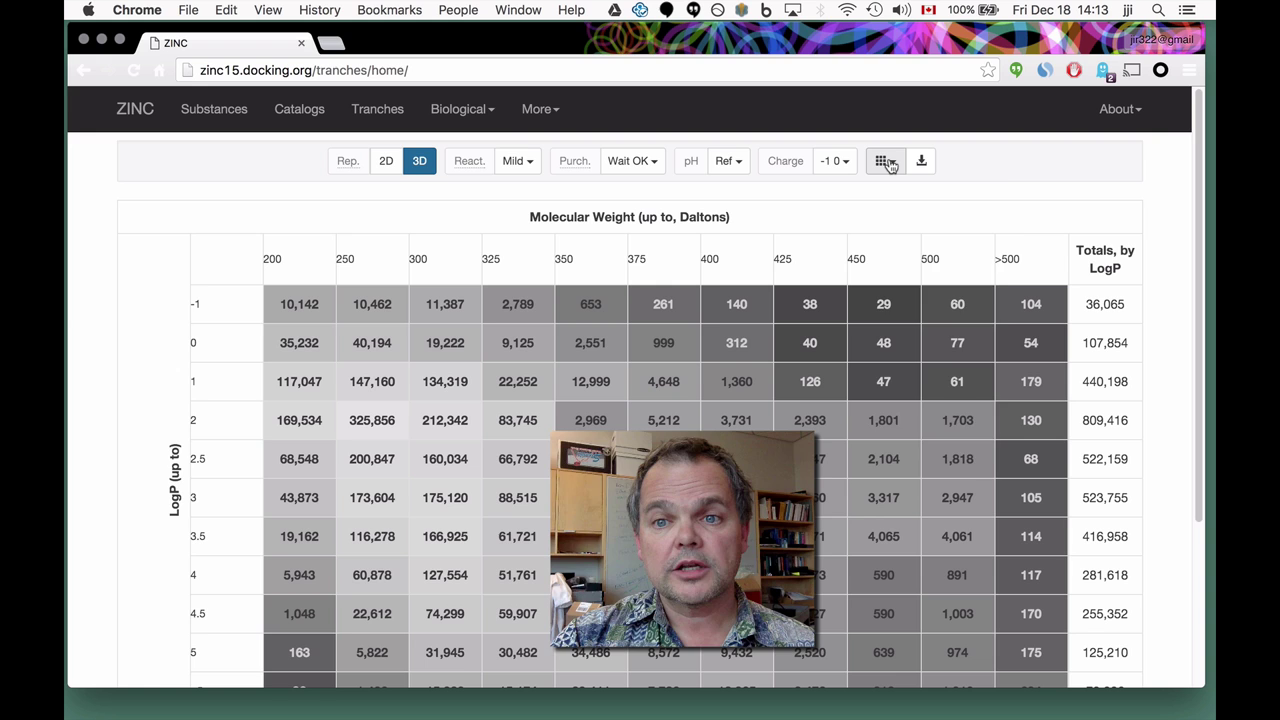
{"action": "left_click", "coordinate": [887, 163]}
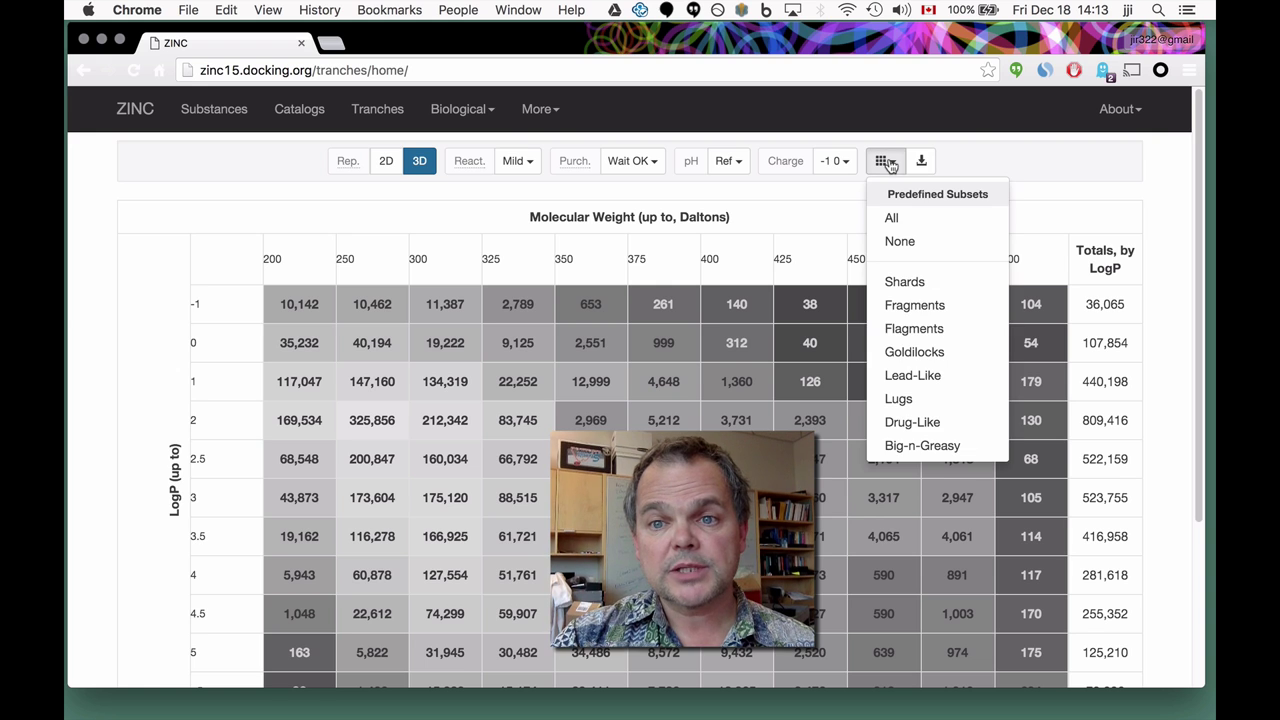
{"action": "left_click", "coordinate": [910, 308]}
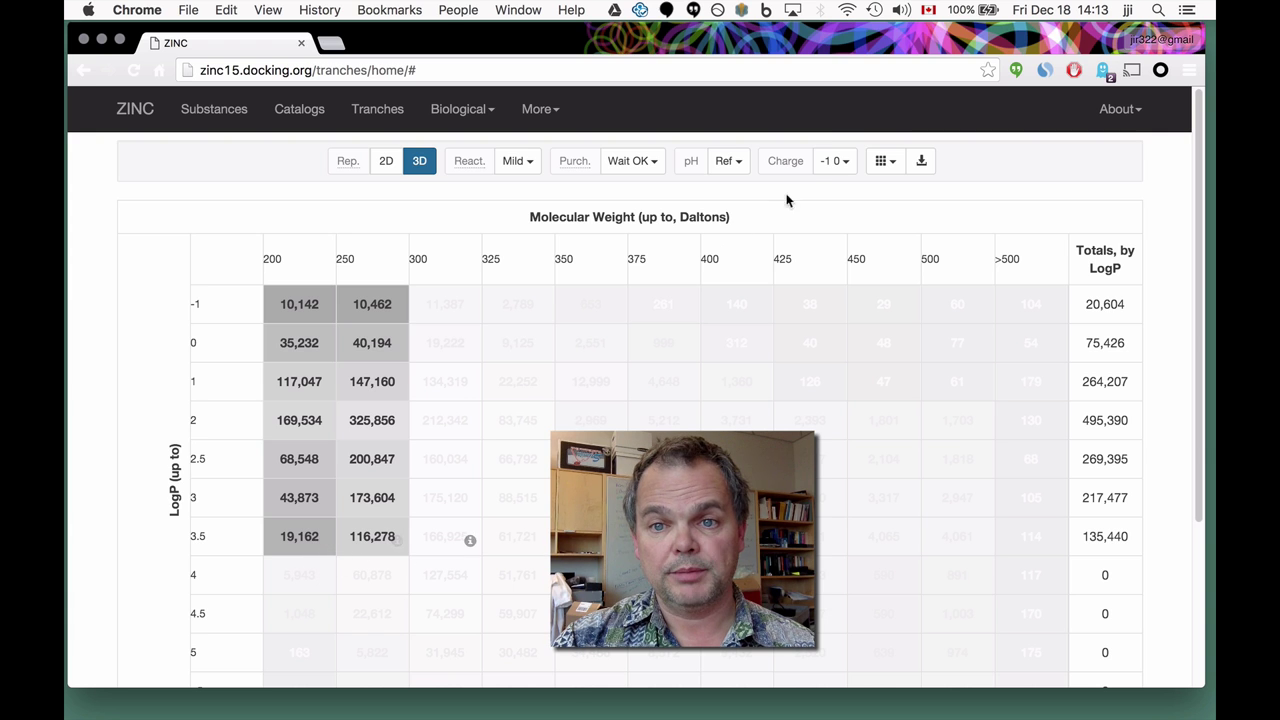
{"action": "left_click", "coordinate": [882, 160]}
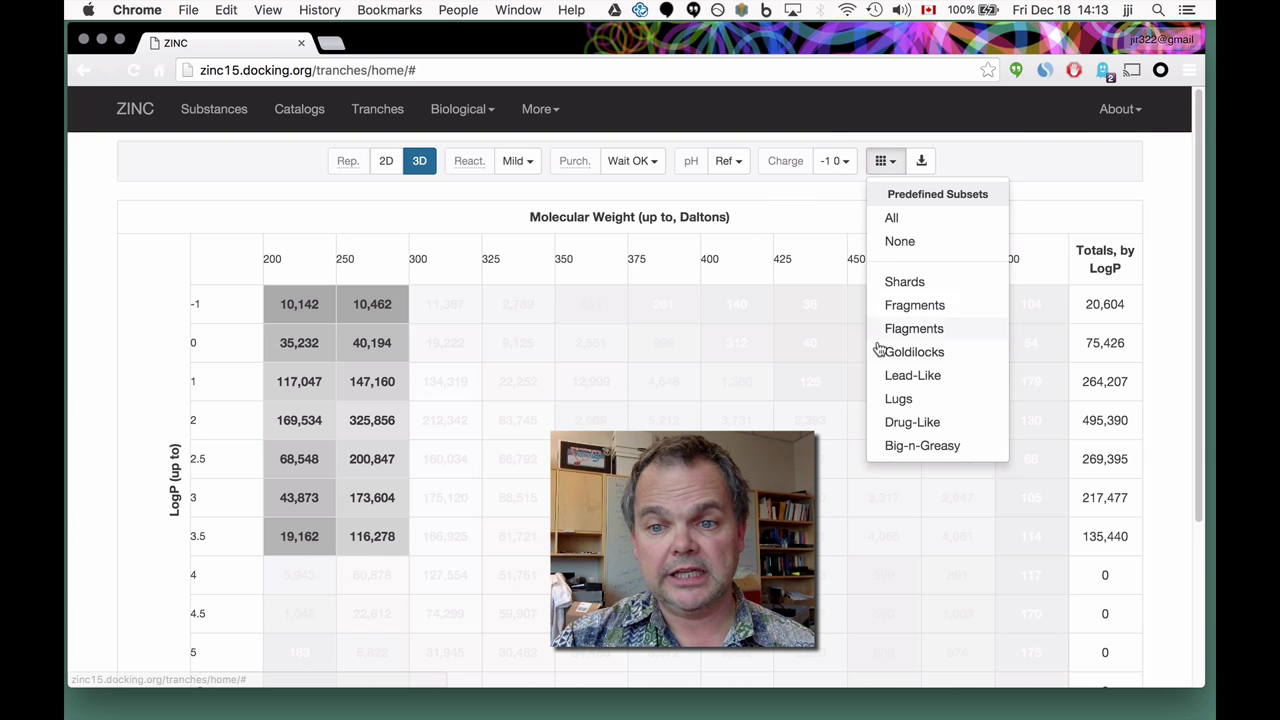
{"action": "right_click", "coordinate": [894, 370]}
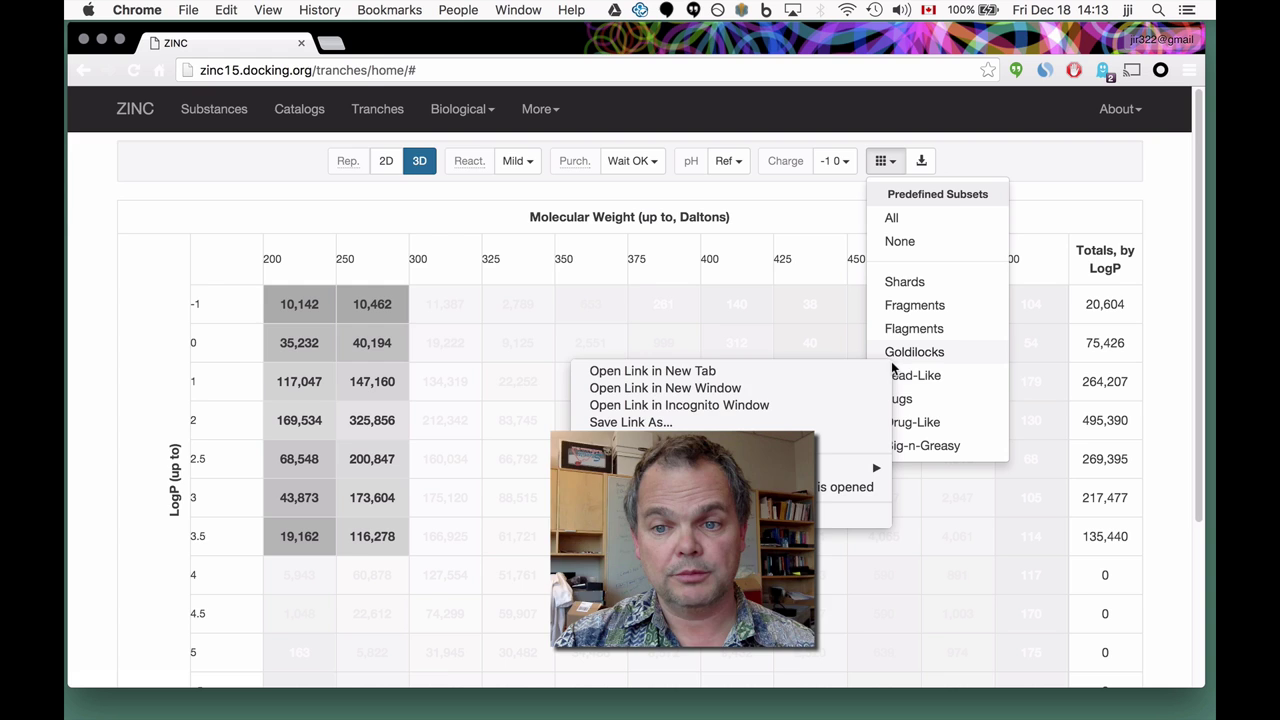
{"action": "key", "text": "Escape"}
{"action": "left_click", "coordinate": [910, 375]}
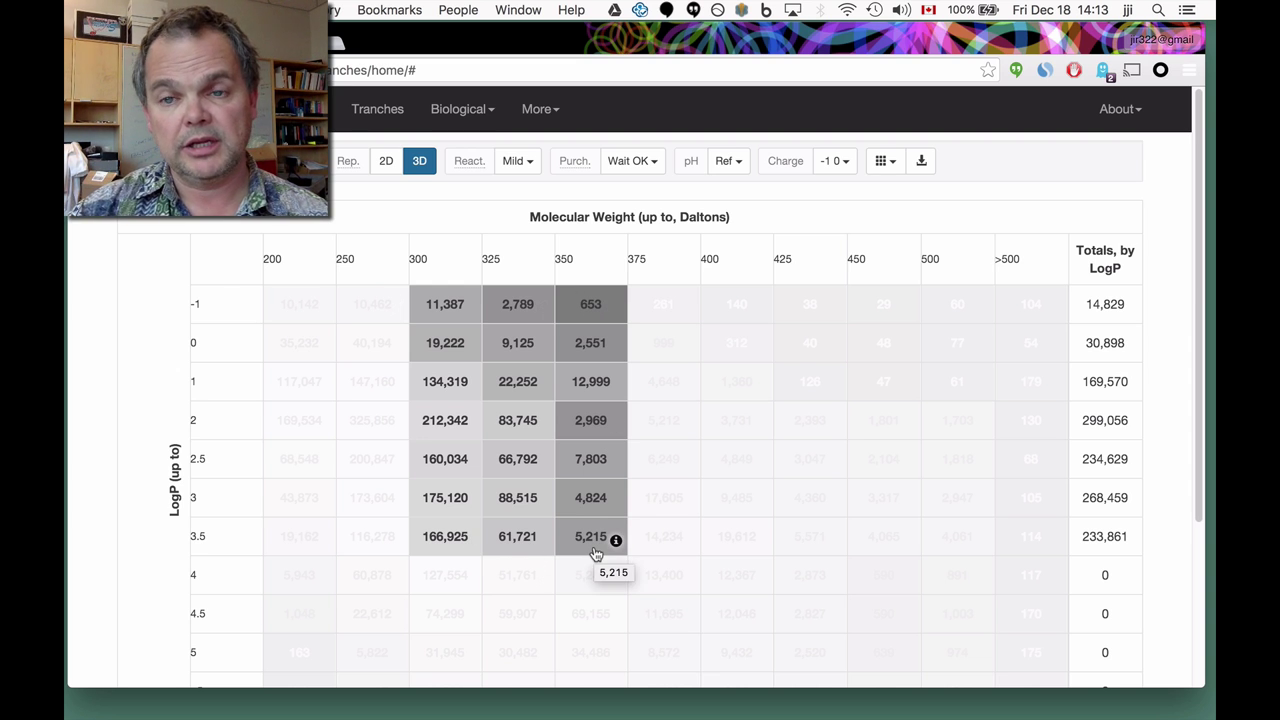
Apply the Drug-Like predefined subset, spanning 250–500 Daltons
{"action": "left_click", "coordinate": [884, 162]}
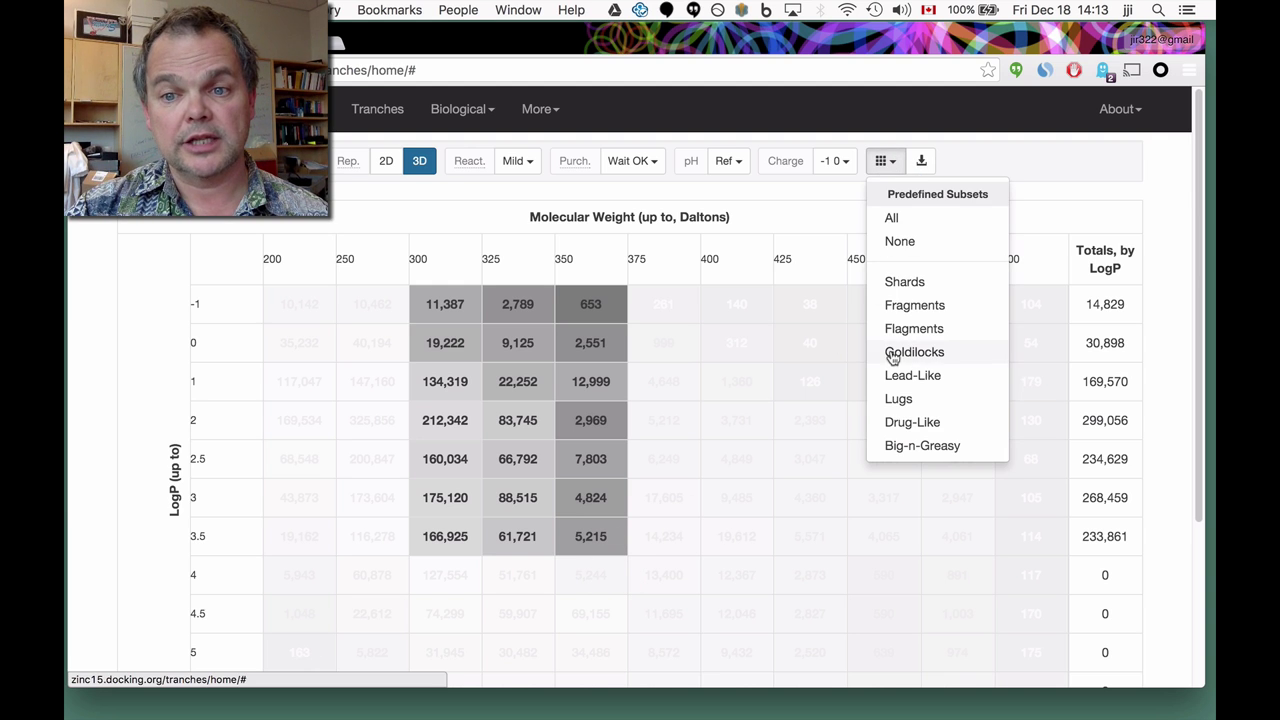
{"action": "right_click", "coordinate": [916, 421]}
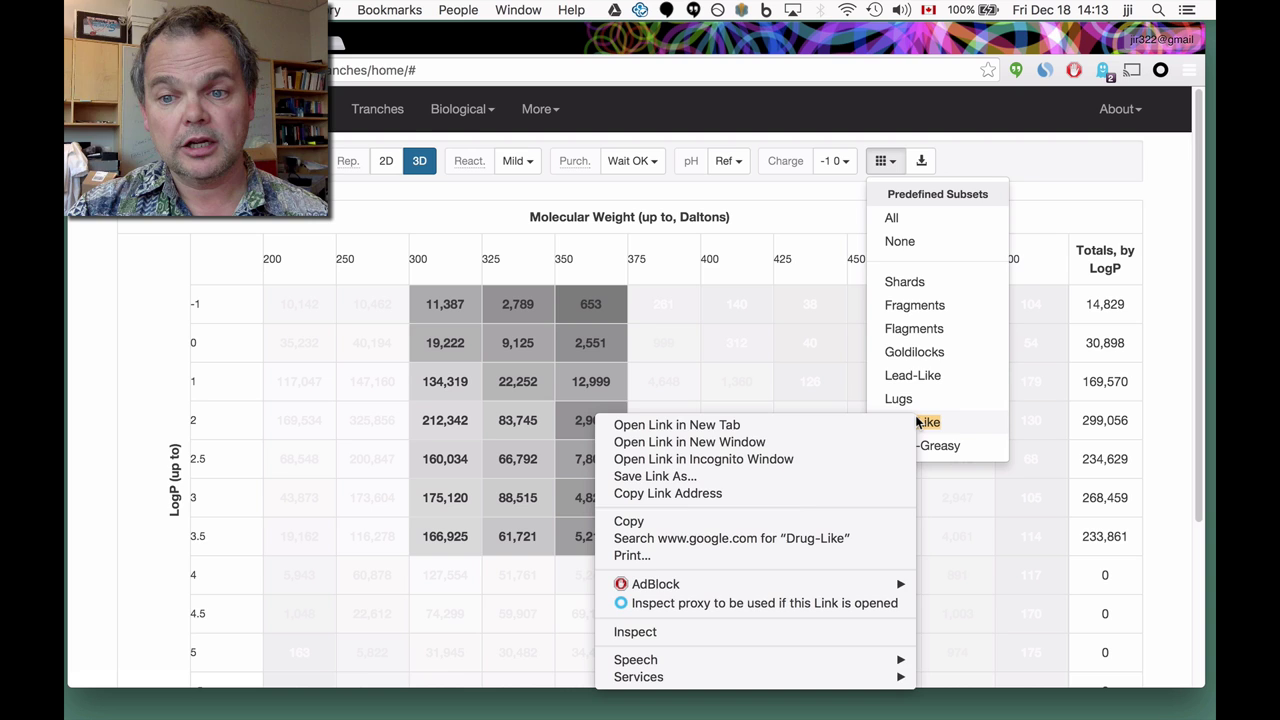
{"action": "left_click", "coordinate": [916, 421]}
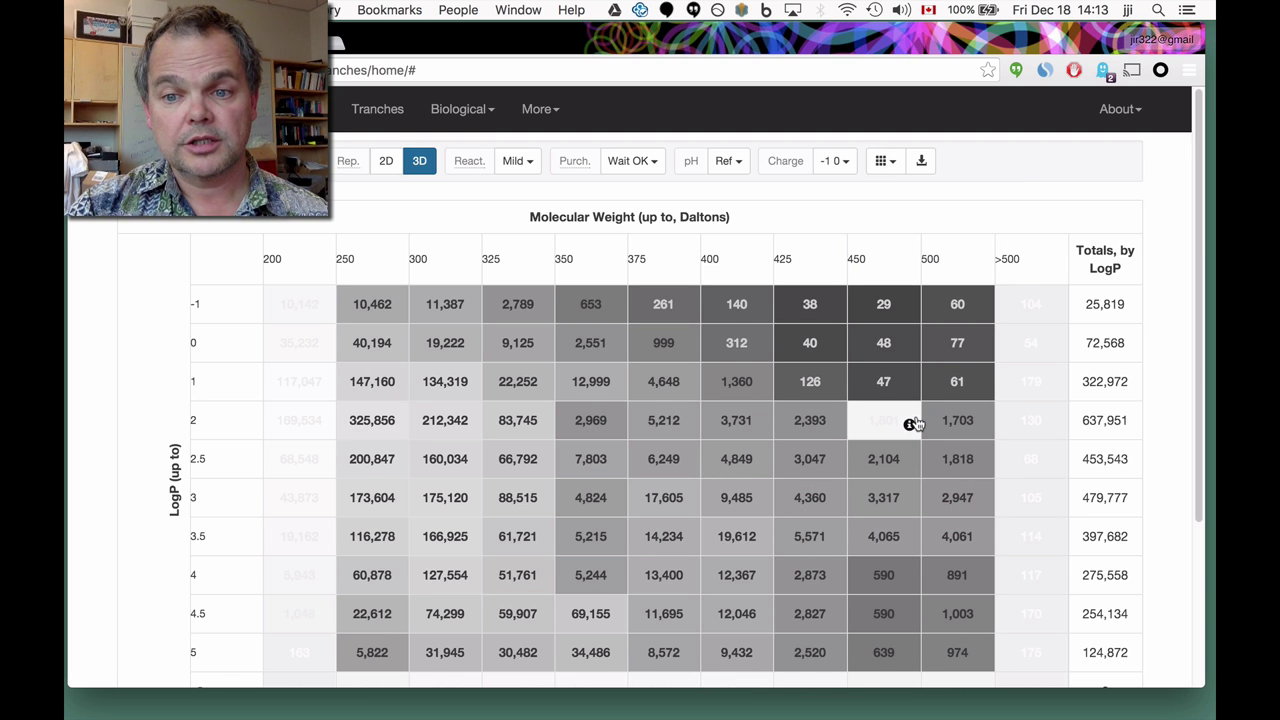
Reselect the 450-Dalton, LogP 2 cell and check the LogP 2 total of 639,752
{"action": "left_click", "coordinate": [913, 423]}
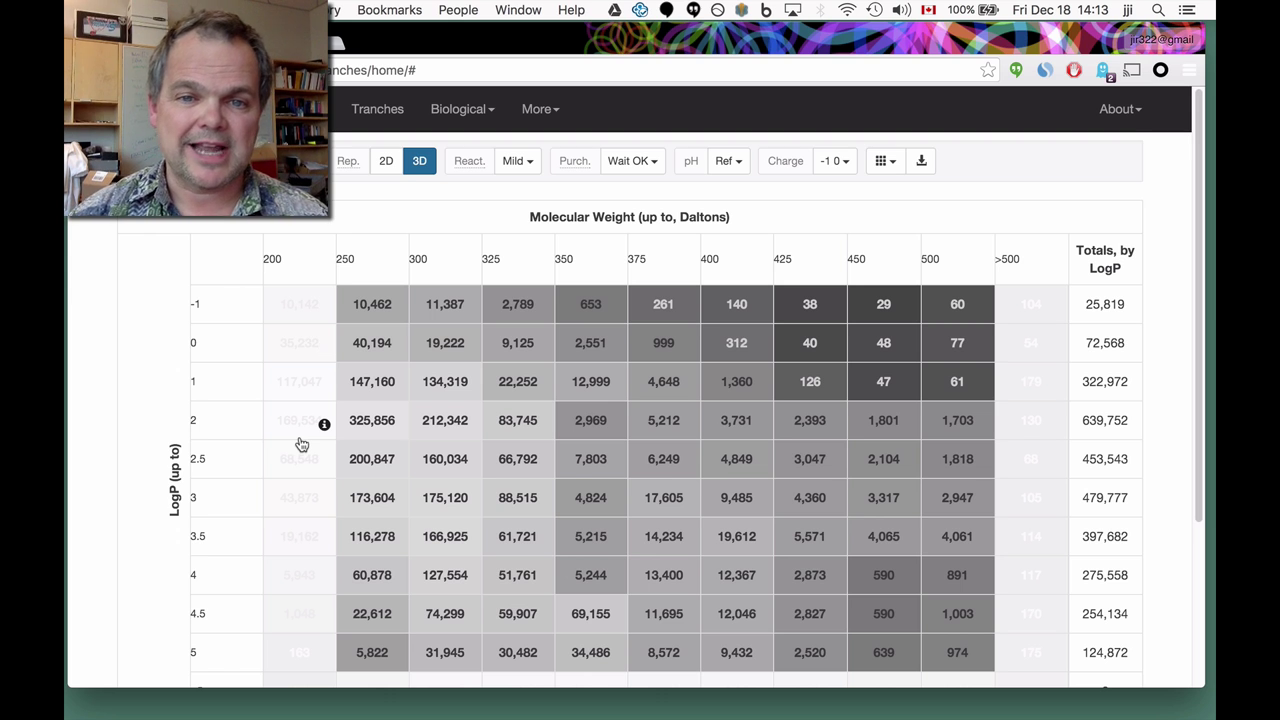
{"action": "mouse_move", "coordinate": [301, 444]}
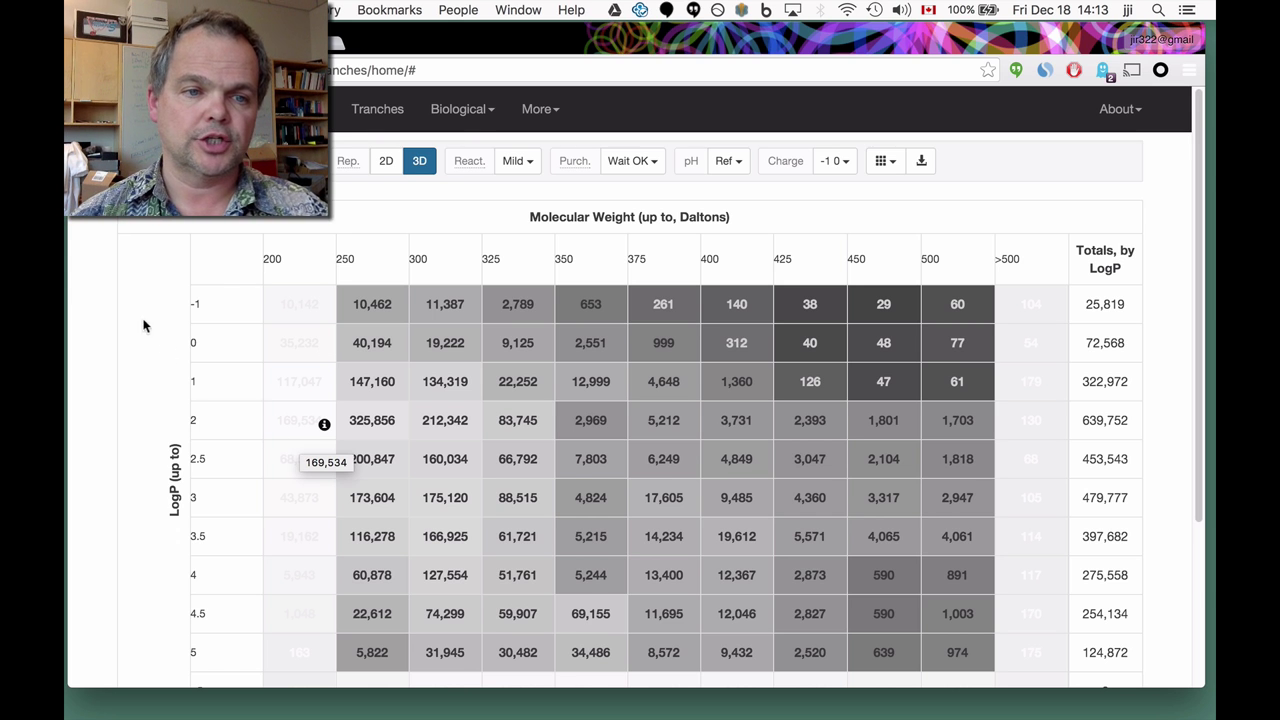
{"action": "scroll", "coordinate": [131, 312], "scroll_direction": "down", "scroll_amount": 3}
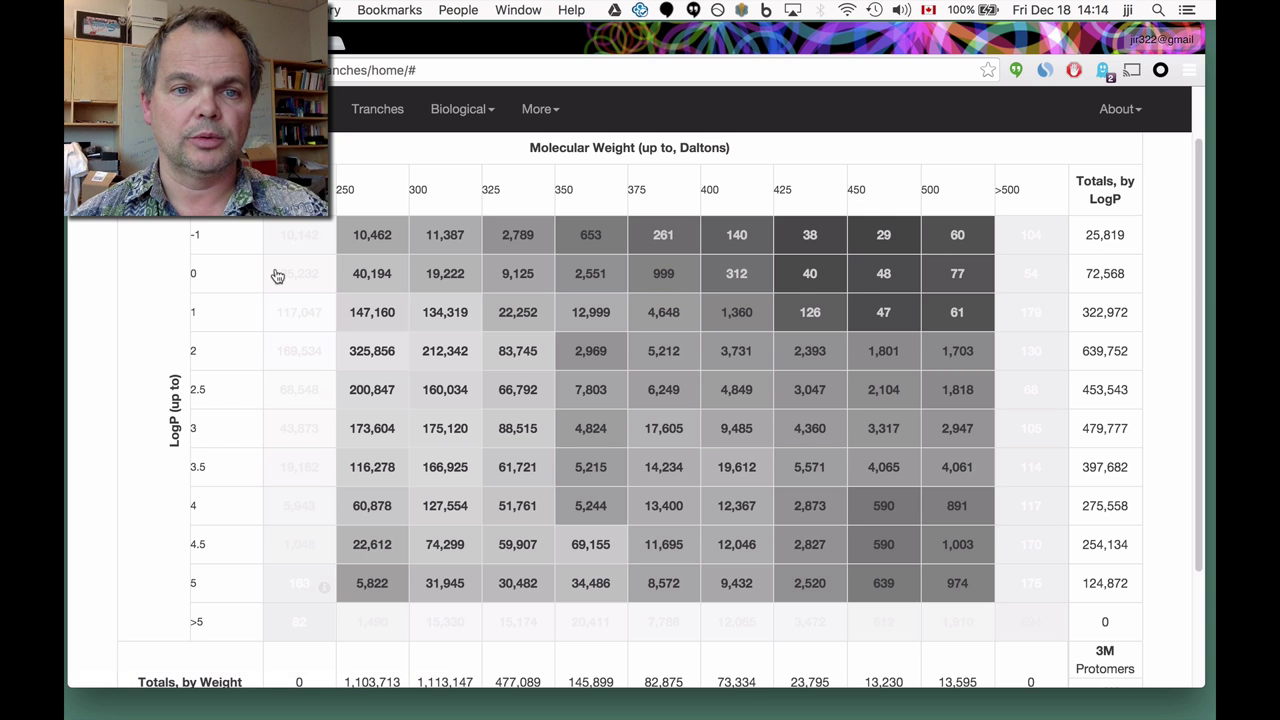
{"action": "mouse_move", "coordinate": [278, 276]}
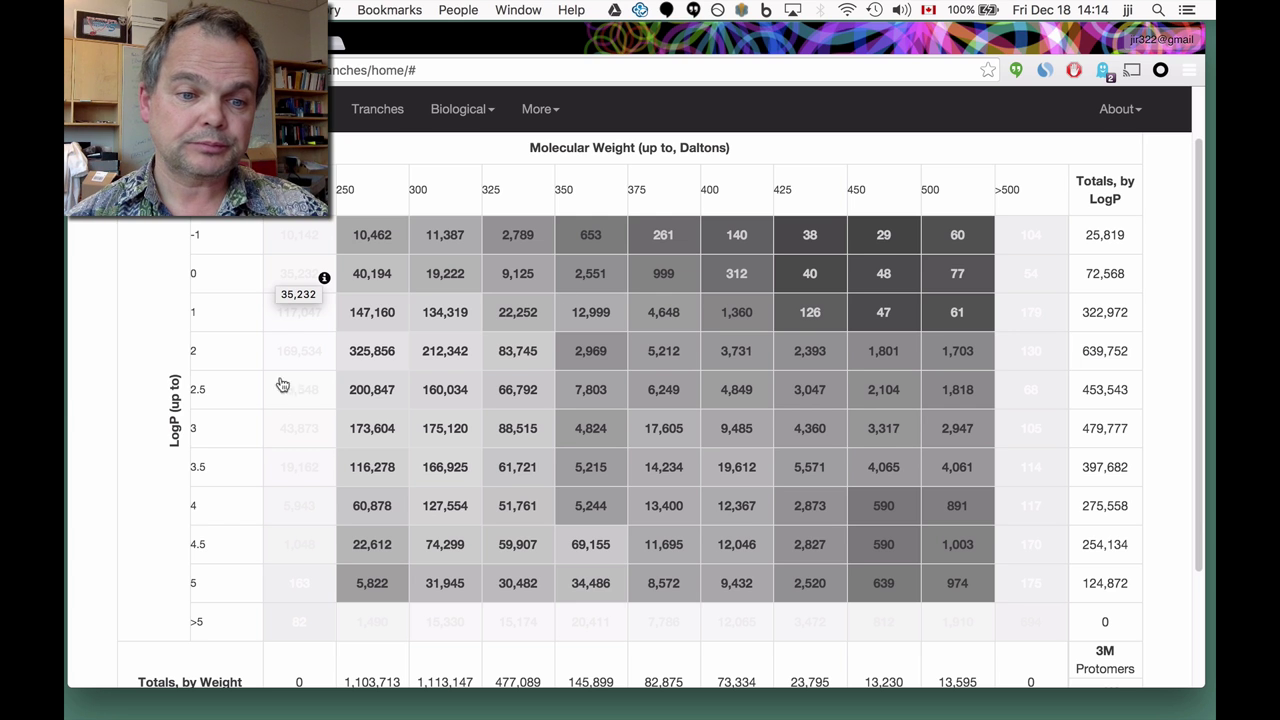
{"action": "mouse_move", "coordinate": [278, 448]}
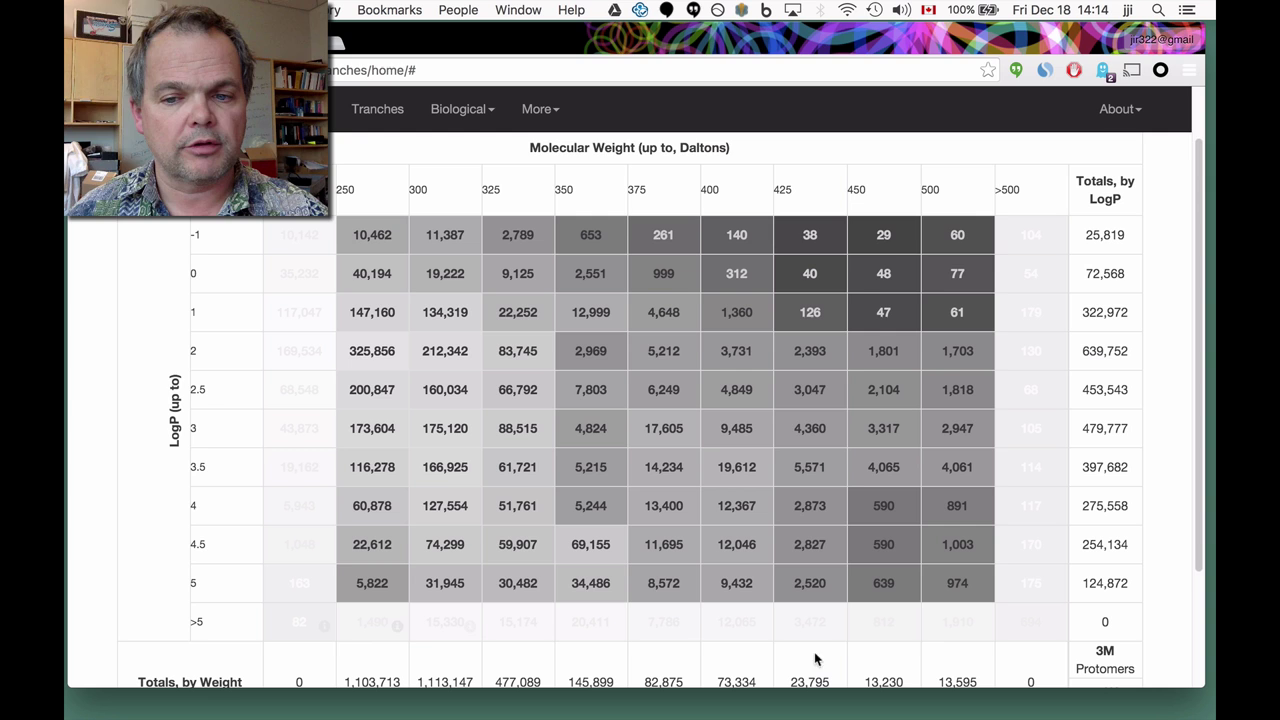
Deselect the LogP 5 row and the 500-Dalton column, then check the 2.9M protomer total
{"action": "left_click", "coordinate": [211, 582]}
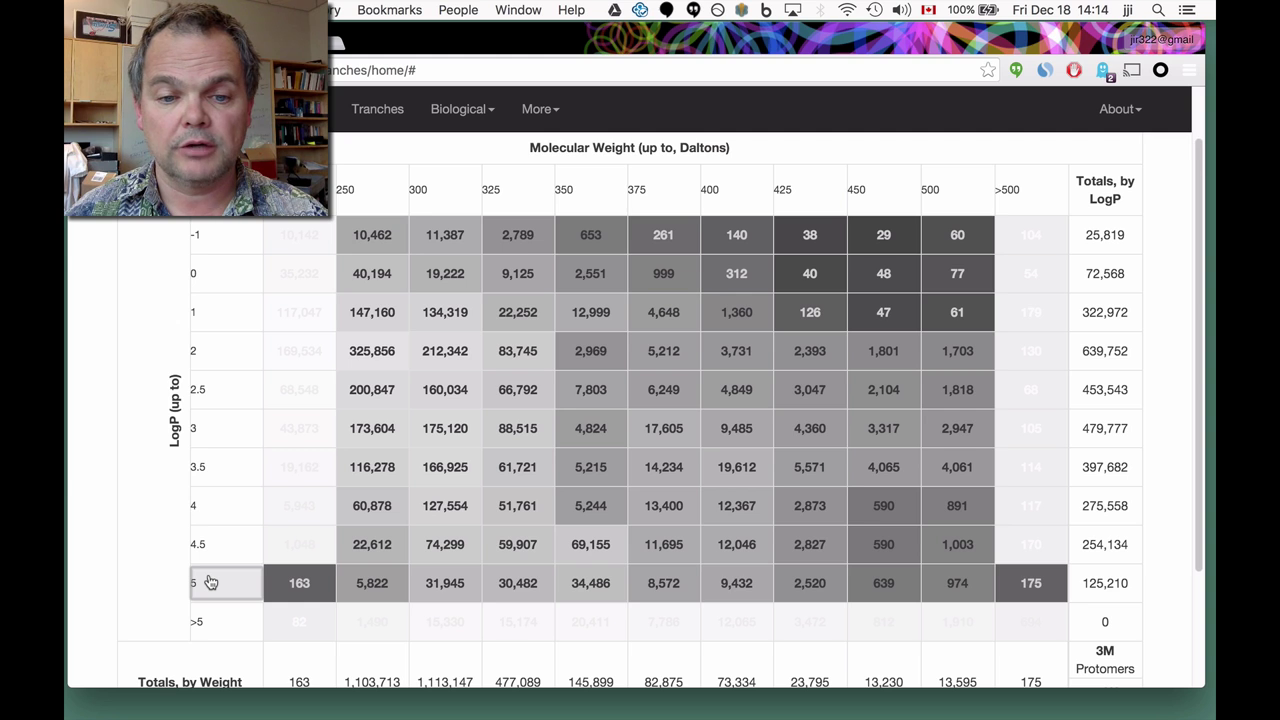
{"action": "left_click", "coordinate": [211, 582]}
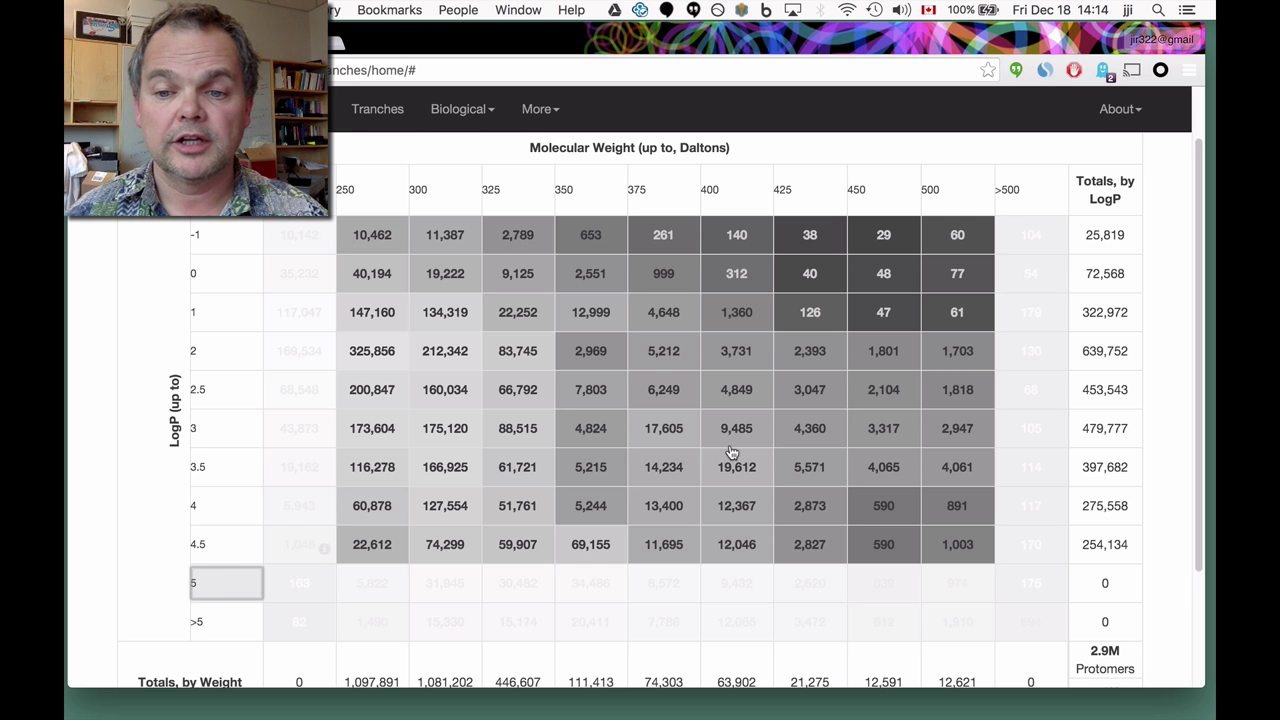
{"action": "left_click", "coordinate": [957, 199]}
{"action": "left_click", "coordinate": [957, 199]}
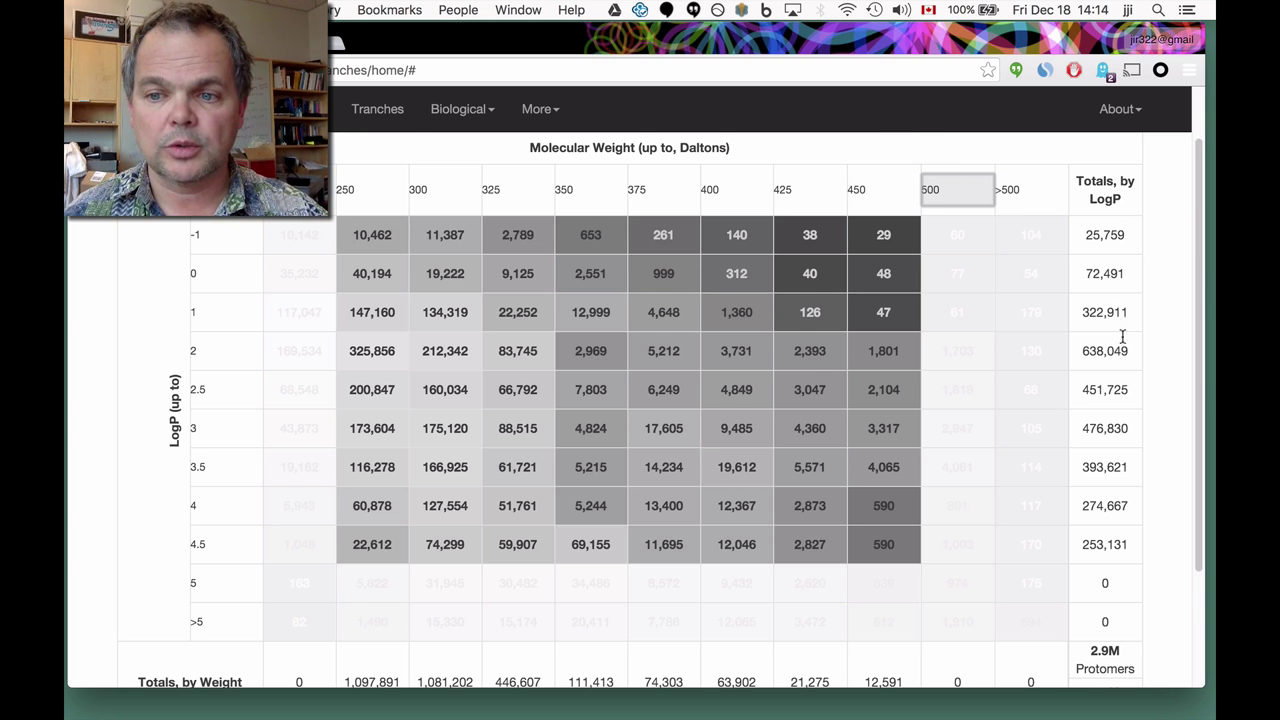
{"action": "scroll", "coordinate": [1165, 542], "scroll_direction": "down", "scroll_amount": 1}
{"action": "scroll", "coordinate": [1165, 542], "scroll_direction": "down", "scroll_amount": 3}
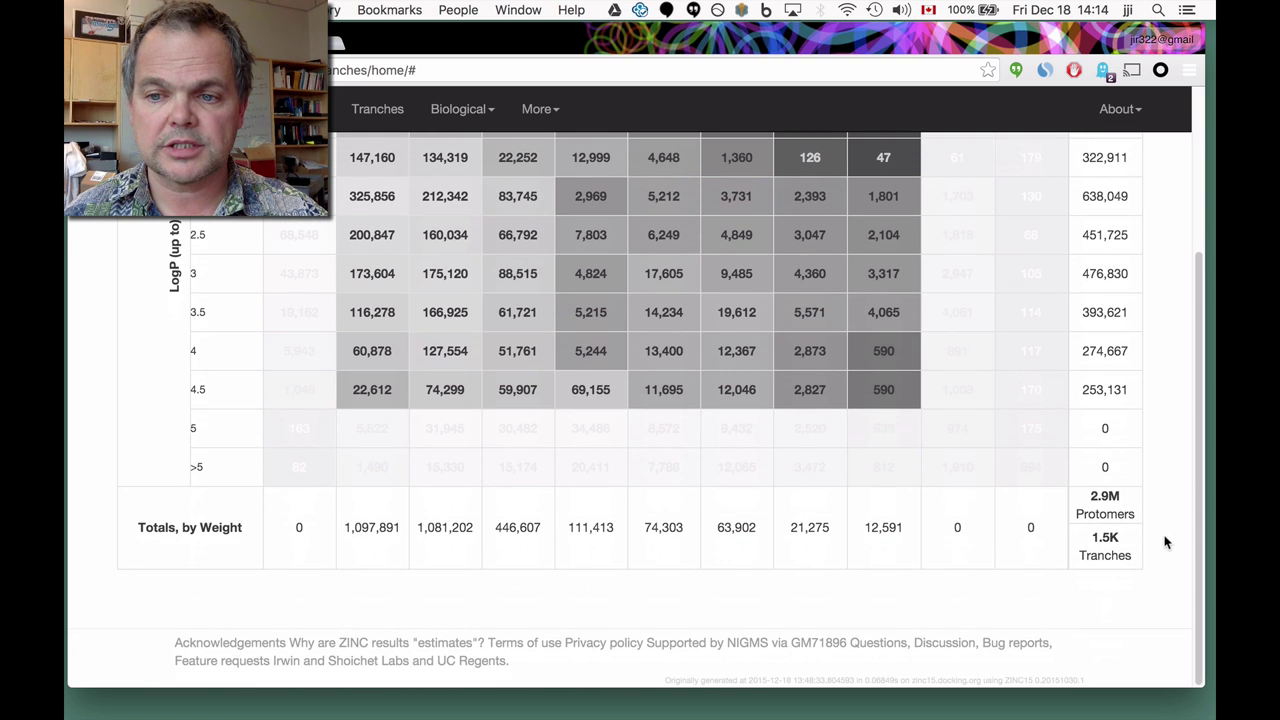
{"action": "scroll", "coordinate": [1102, 503], "scroll_direction": "up", "scroll_amount": 5}
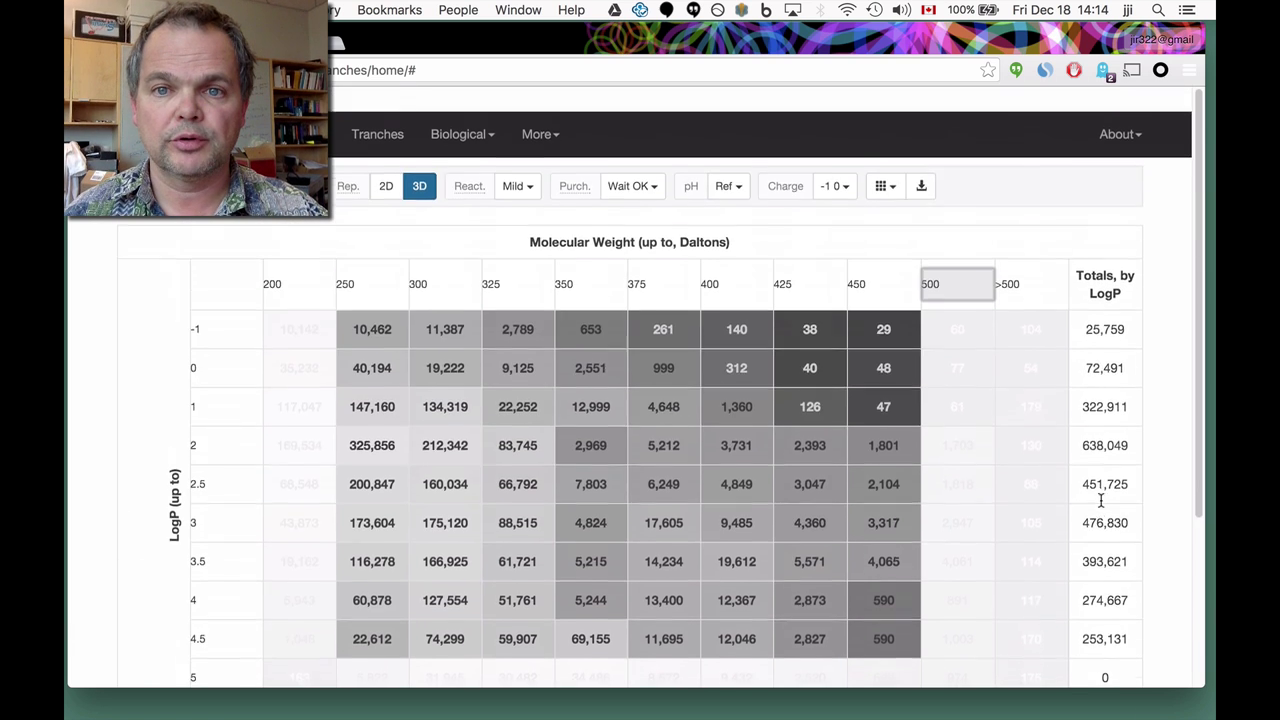
{"action": "left_click", "coordinate": [725, 162]}
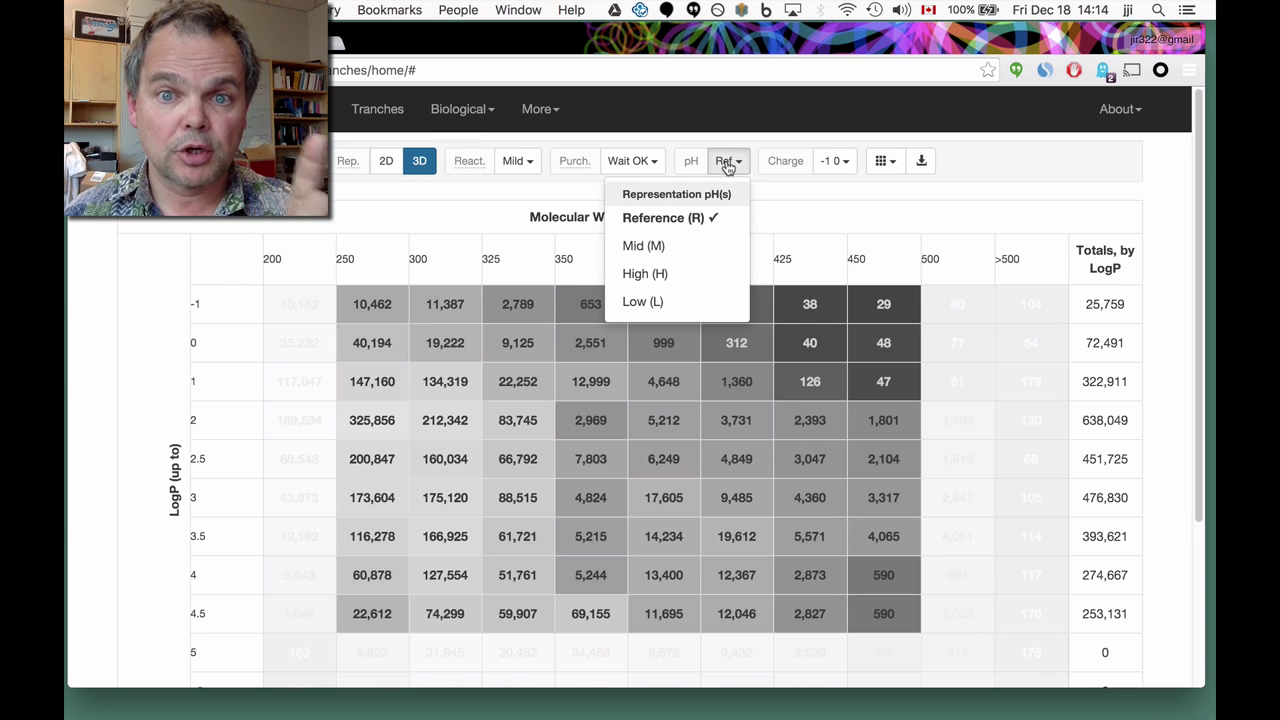
{"action": "left_click", "coordinate": [1161, 229]}
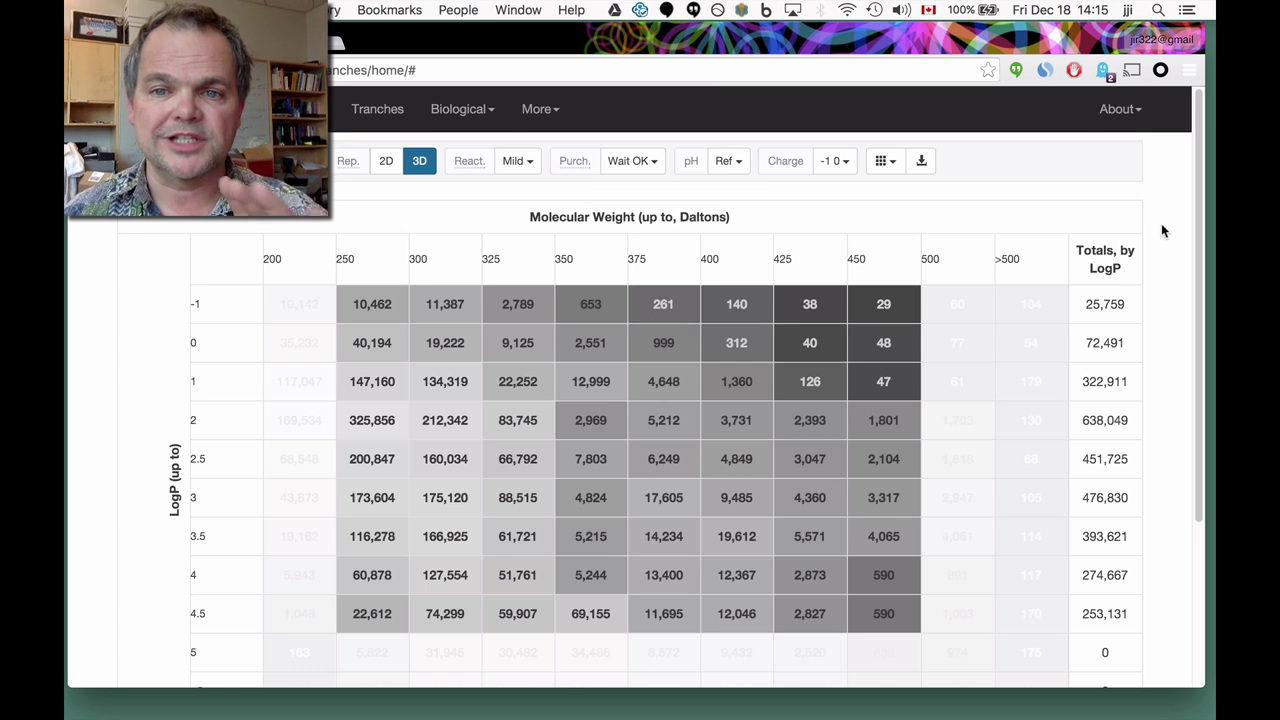
{"action": "scroll", "coordinate": [1163, 231], "scroll_direction": "down", "scroll_amount": 5}
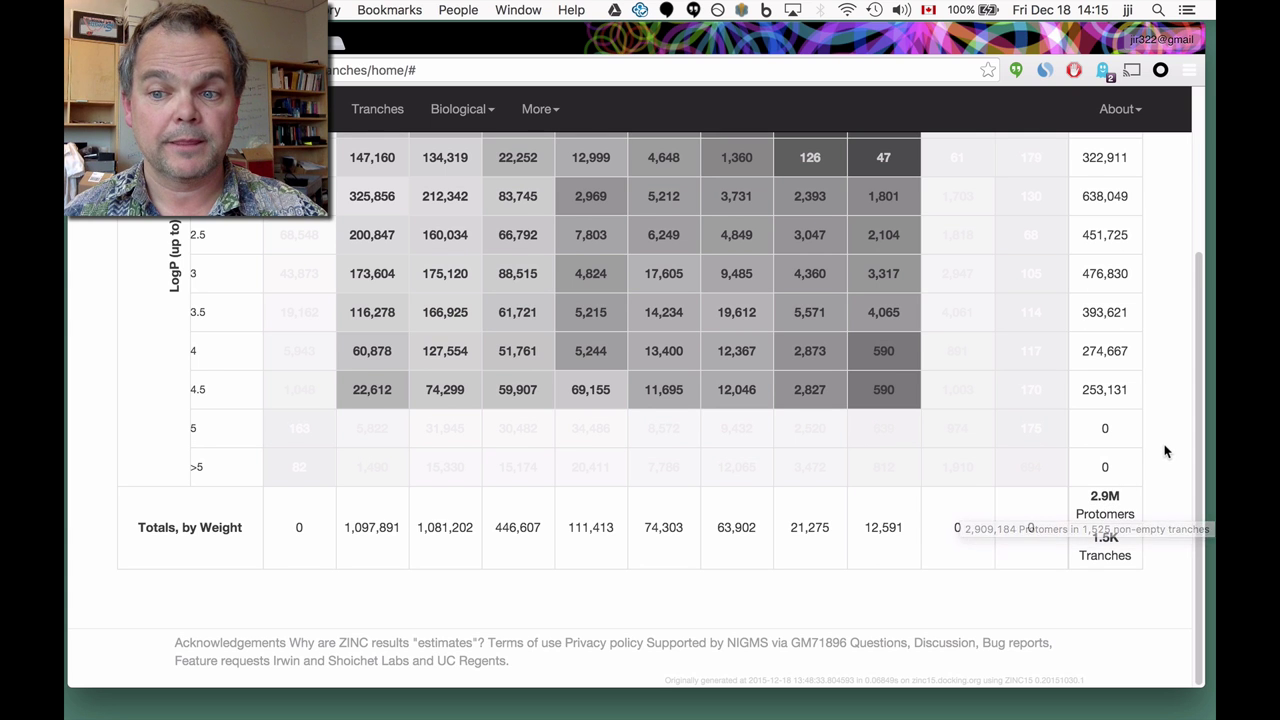
{"action": "scroll", "coordinate": [1164, 451], "scroll_direction": "up", "scroll_amount": 4}
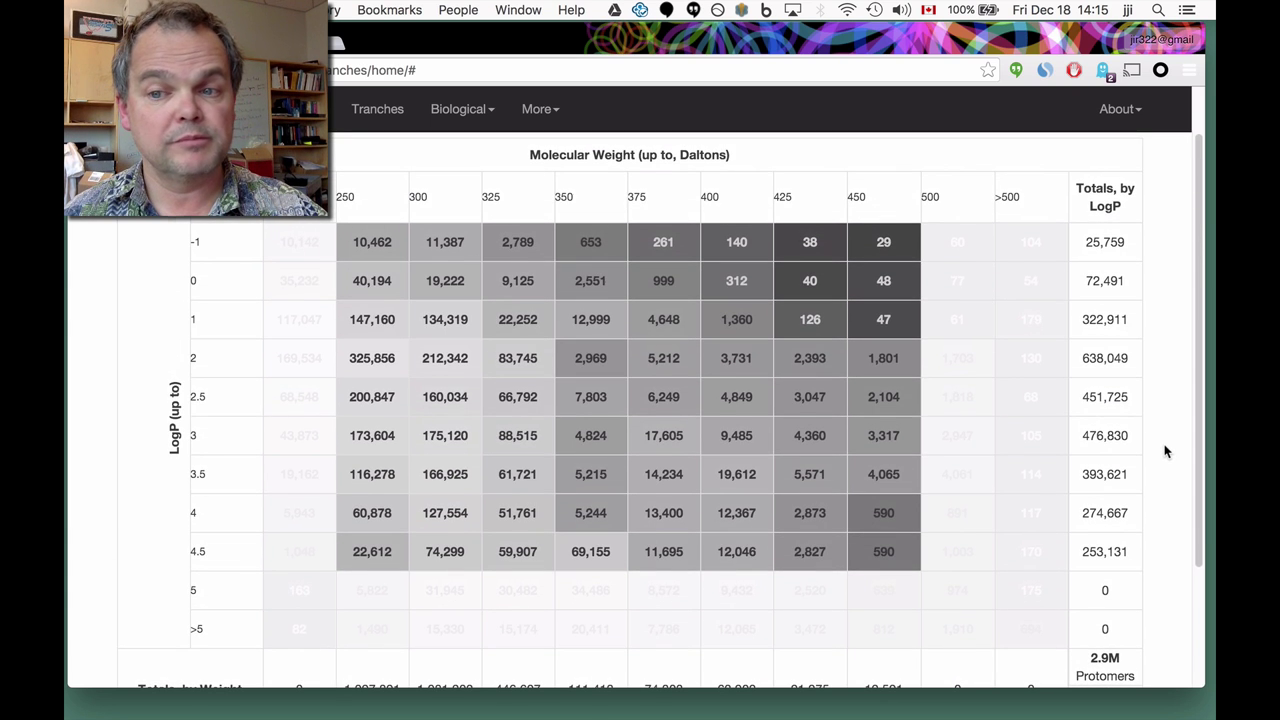
{"action": "scroll", "coordinate": [1164, 451], "scroll_direction": "down", "scroll_amount": 4}
{"action": "scroll", "coordinate": [1164, 451], "scroll_direction": "up", "scroll_amount": 5}
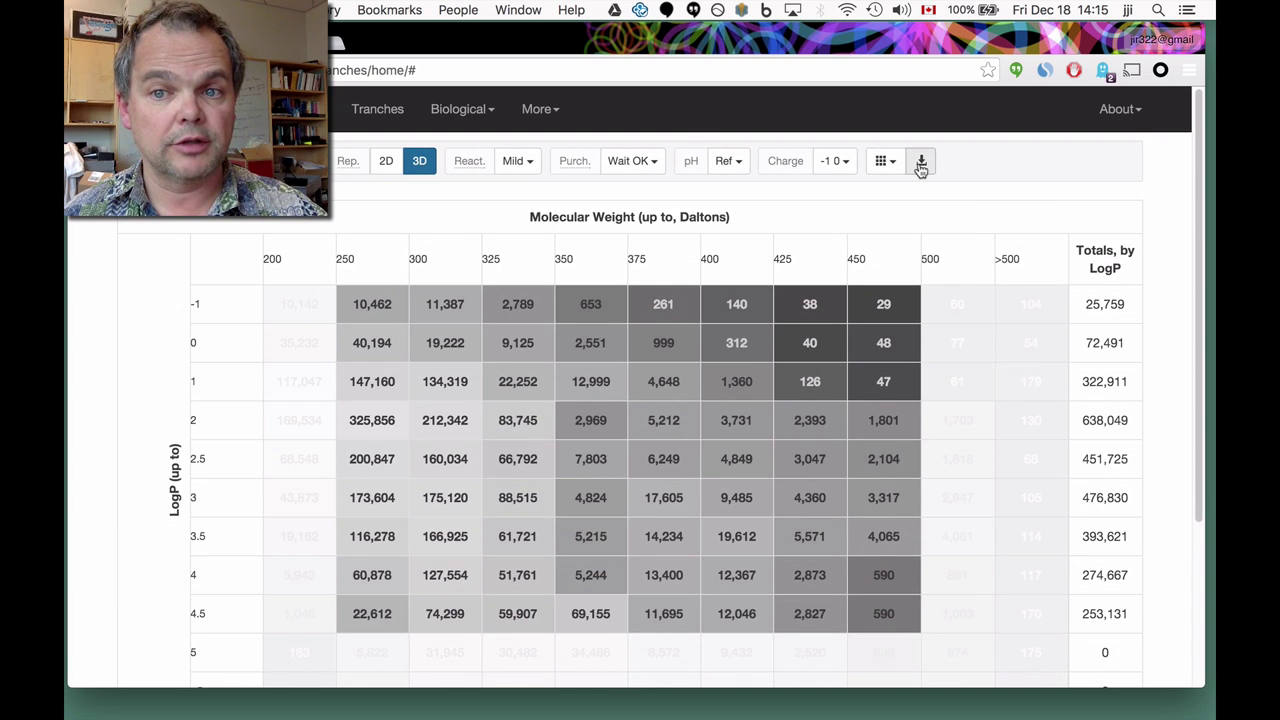
In Download Tranches, change the format from DOCK37 to SDF (*.sdf.gz)
{"action": "left_click", "coordinate": [920, 162]}
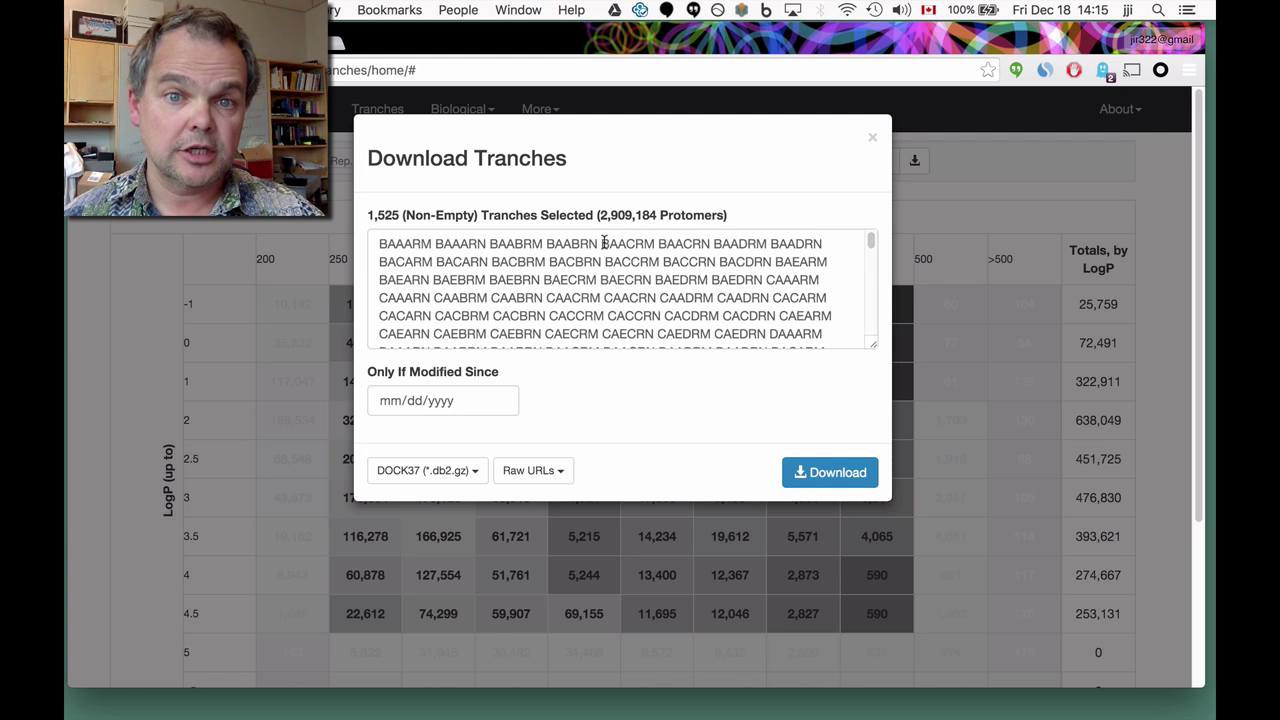
{"action": "left_click", "coordinate": [424, 477]}
{"action": "scroll", "coordinate": [416, 610], "scroll_direction": "down", "scroll_amount": 3}
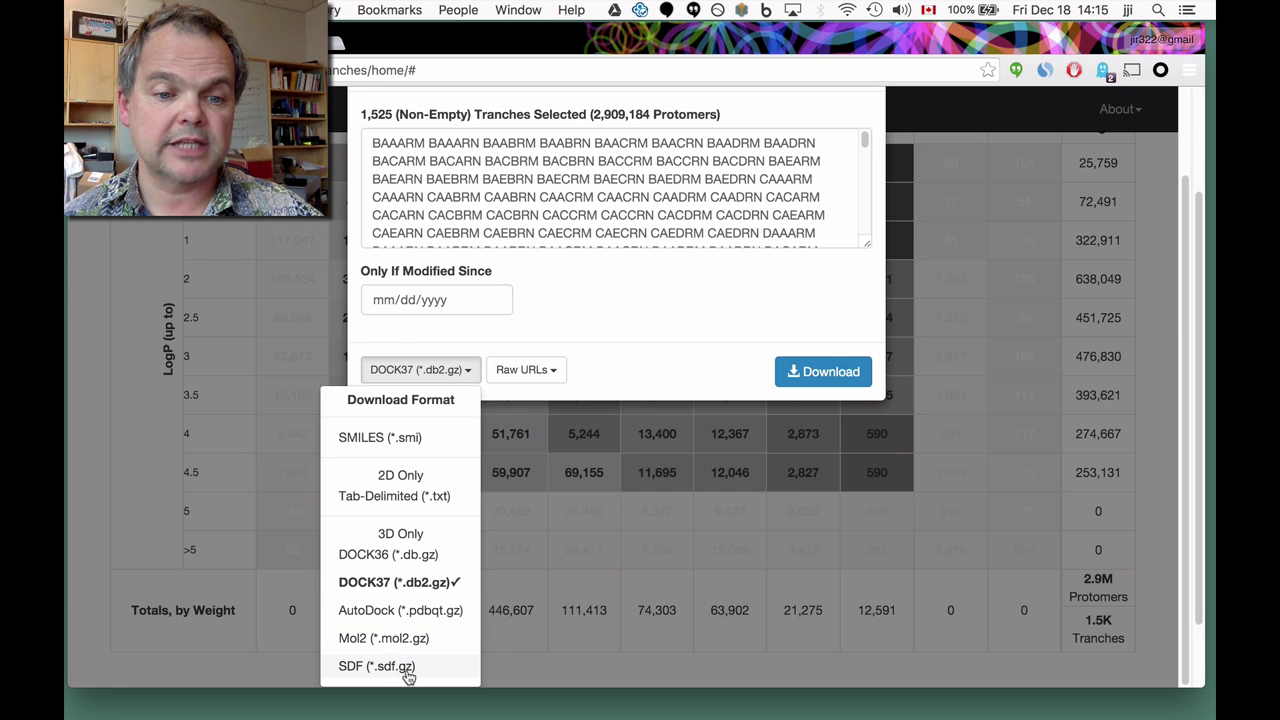
{"action": "left_click", "coordinate": [407, 675]}
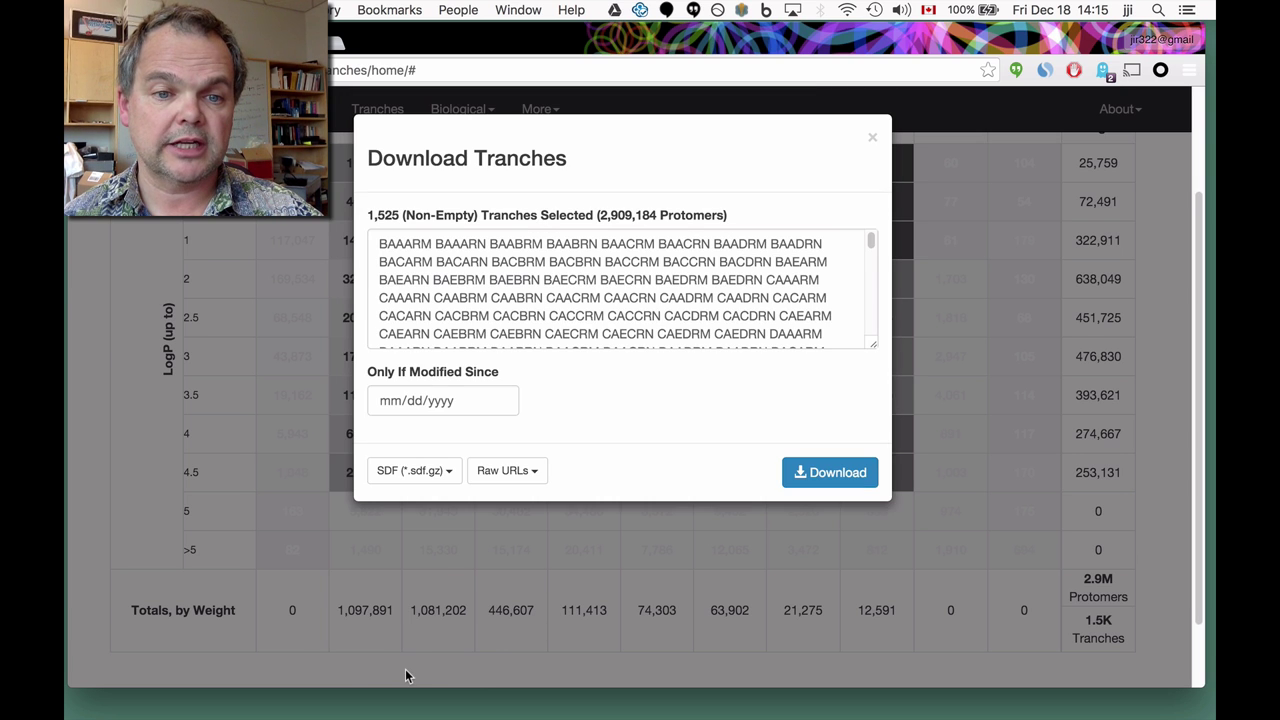
{"action": "left_click", "coordinate": [516, 478]}
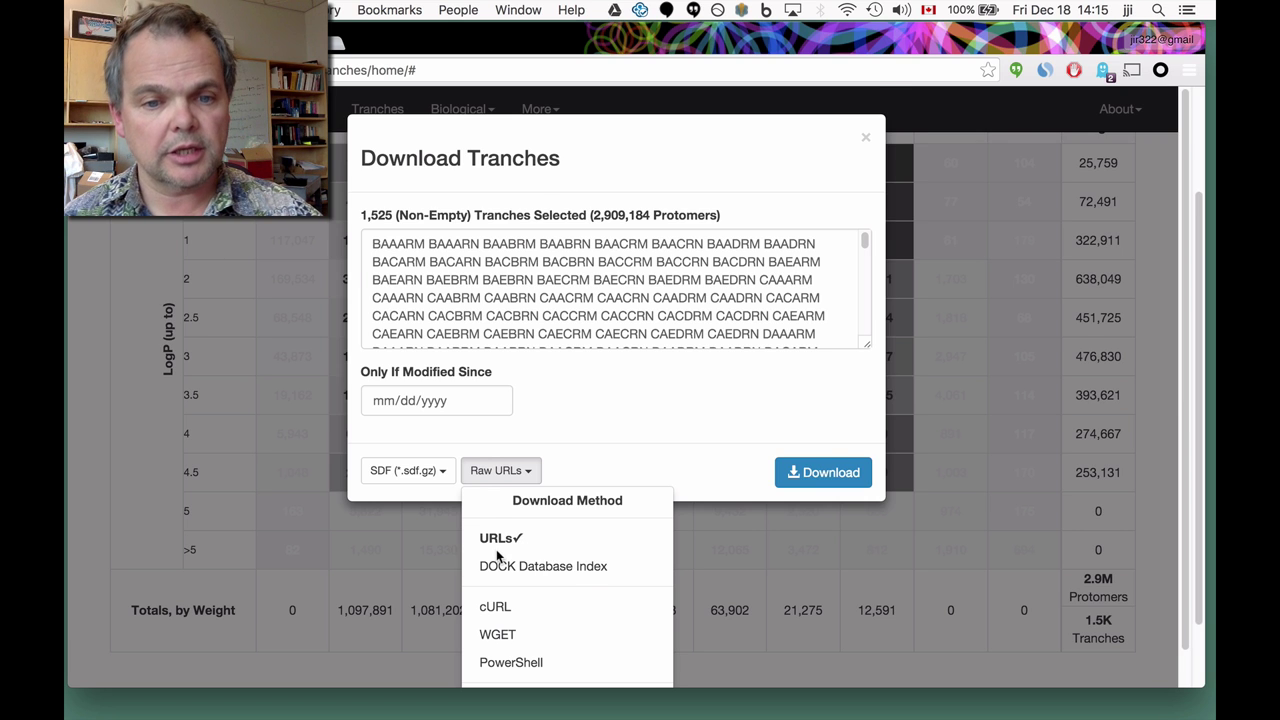
Choose cURL as the download method and download the ZINC-downloader-3D script
{"action": "scroll", "coordinate": [497, 556], "scroll_direction": "down", "scroll_amount": 1}
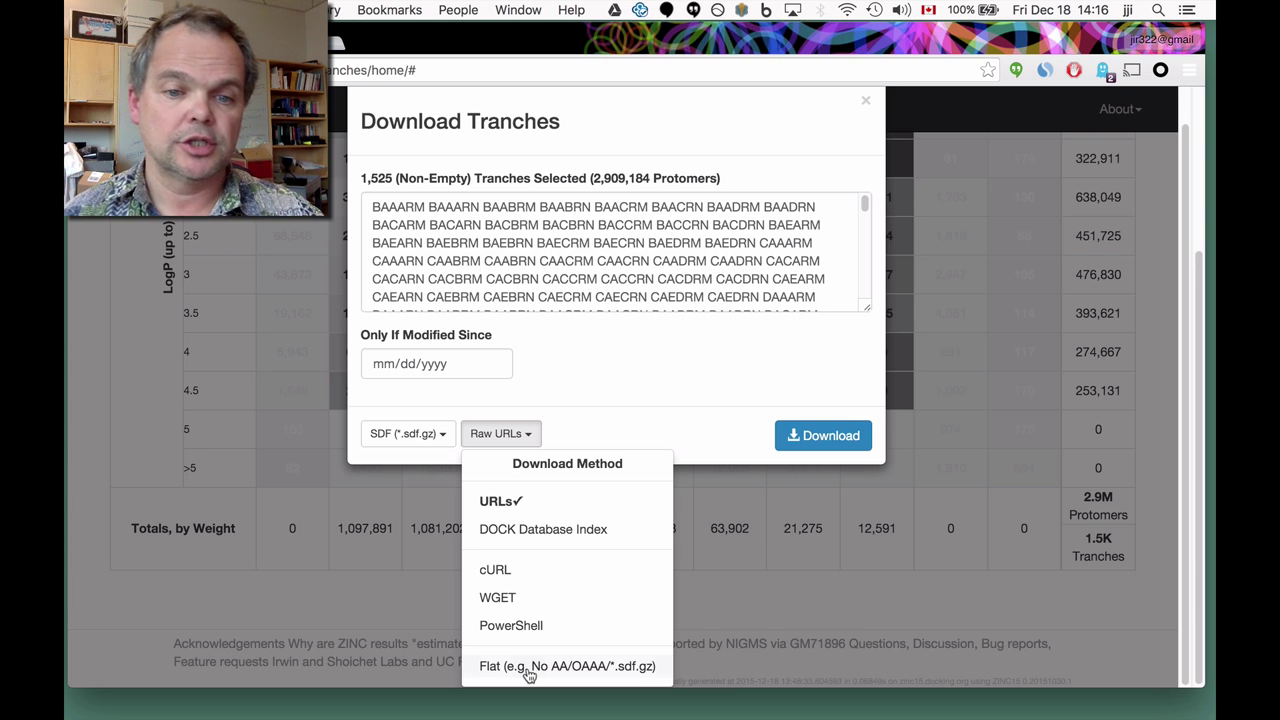
{"action": "left_click", "coordinate": [506, 569]}
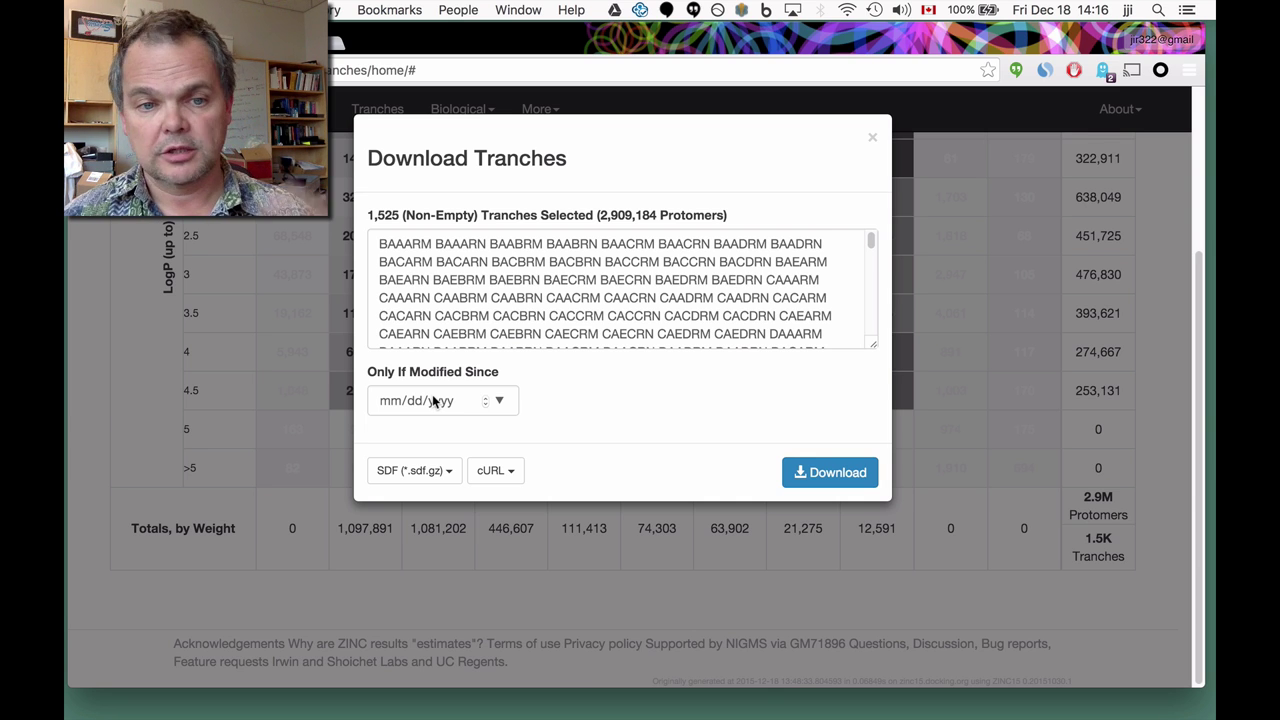
{"action": "left_click", "coordinate": [838, 474]}
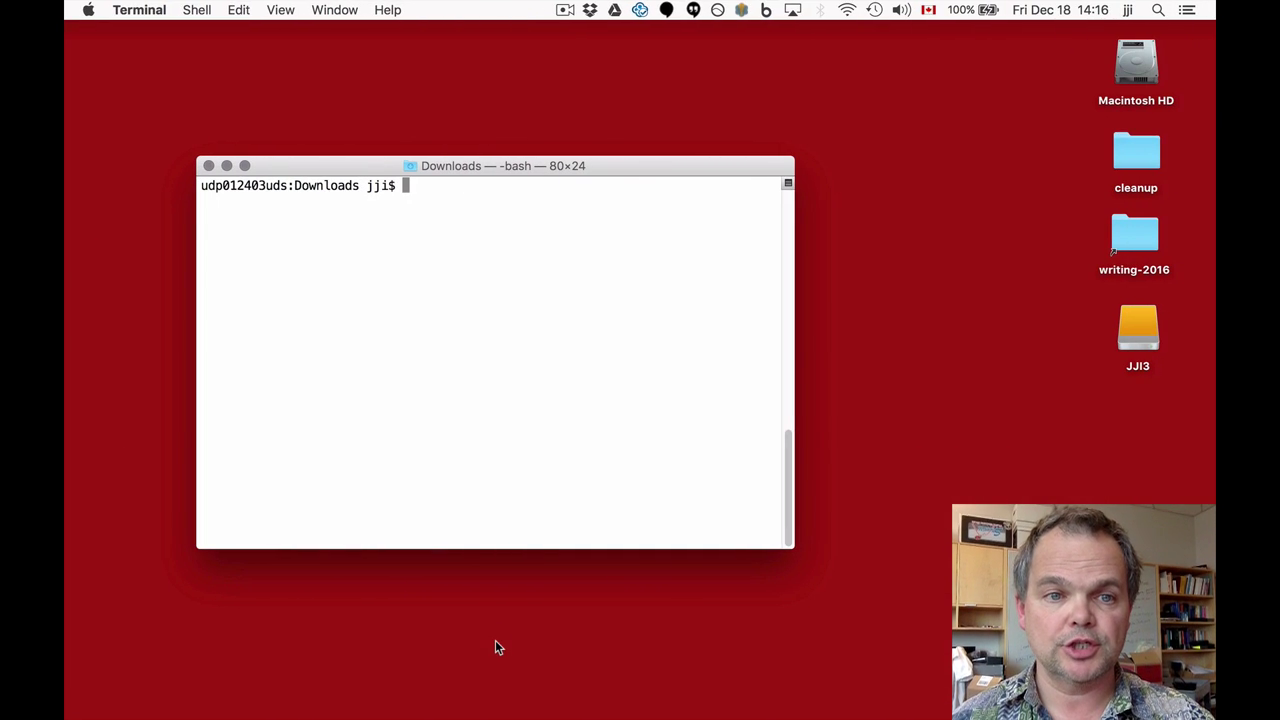
List Downloads and page through ZINC-downloader-3D-sdf.gz.curl with more
{"action": "type", "text": "ls"}
{"action": "key", "text": "Return"}
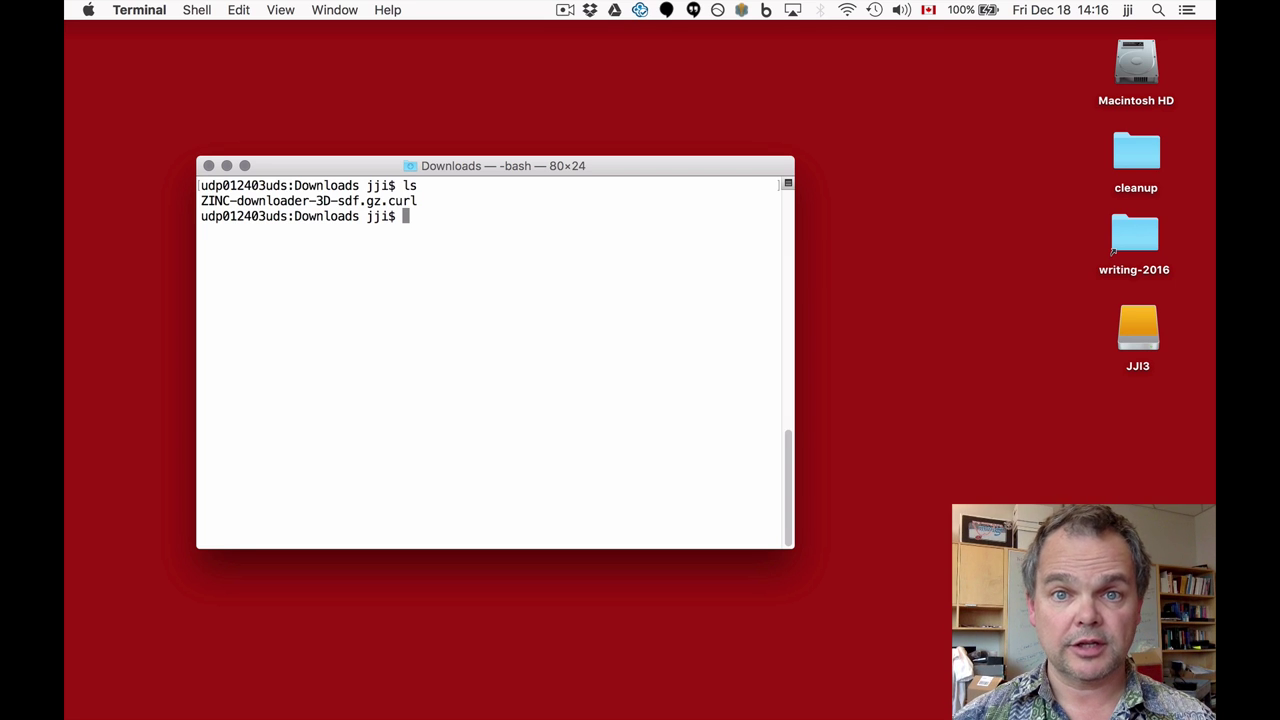
{"action": "type", "text": "mpre"}
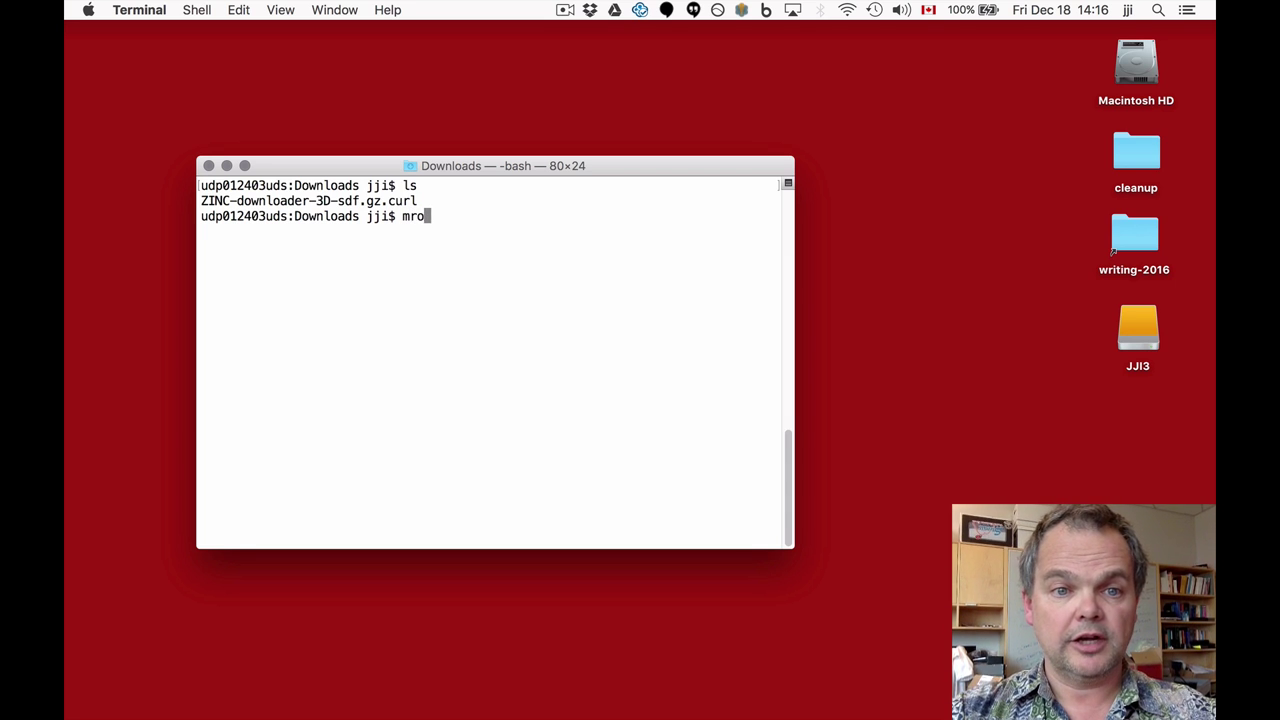
{"action": "key", "text": "BackSpace"}
{"action": "key", "text": "BackSpace"}
{"action": "type", "text": "pre"}
{"action": "key", "text": "BackSpace"}
{"action": "key", "text": "BackSpace"}
{"action": "key", "text": "BackSpace"}
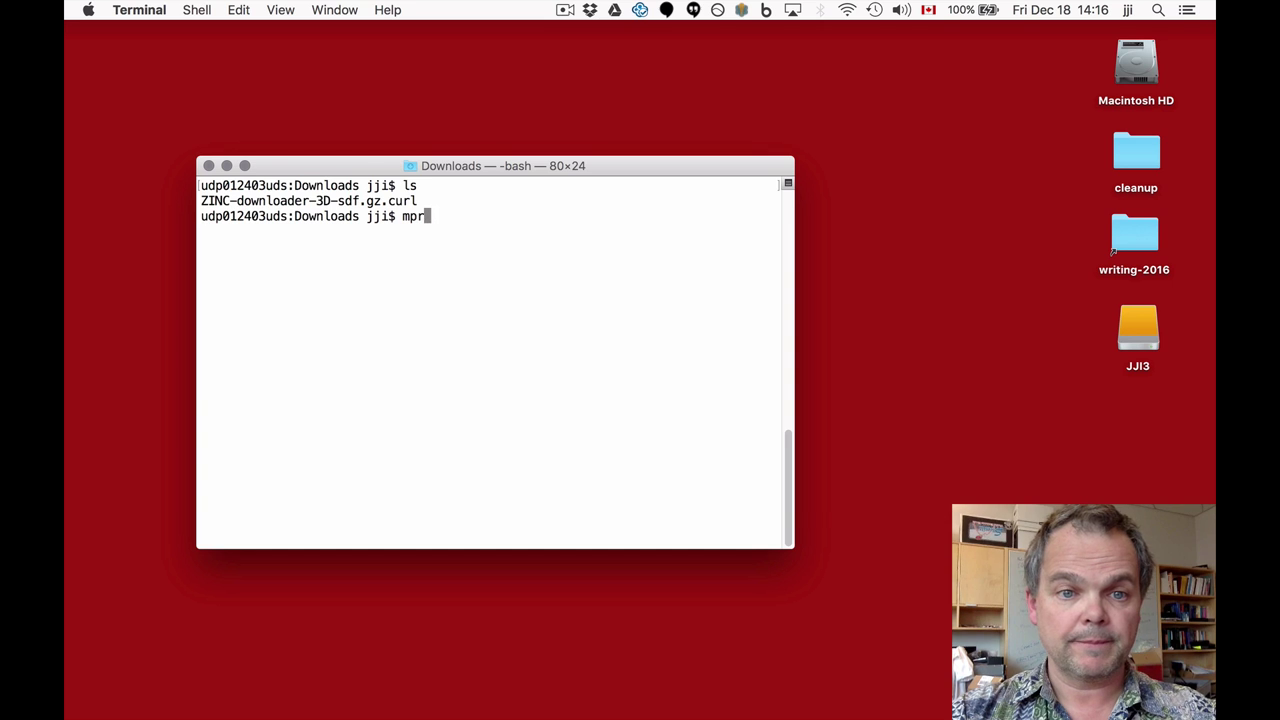
{"action": "type", "text": "ore "}
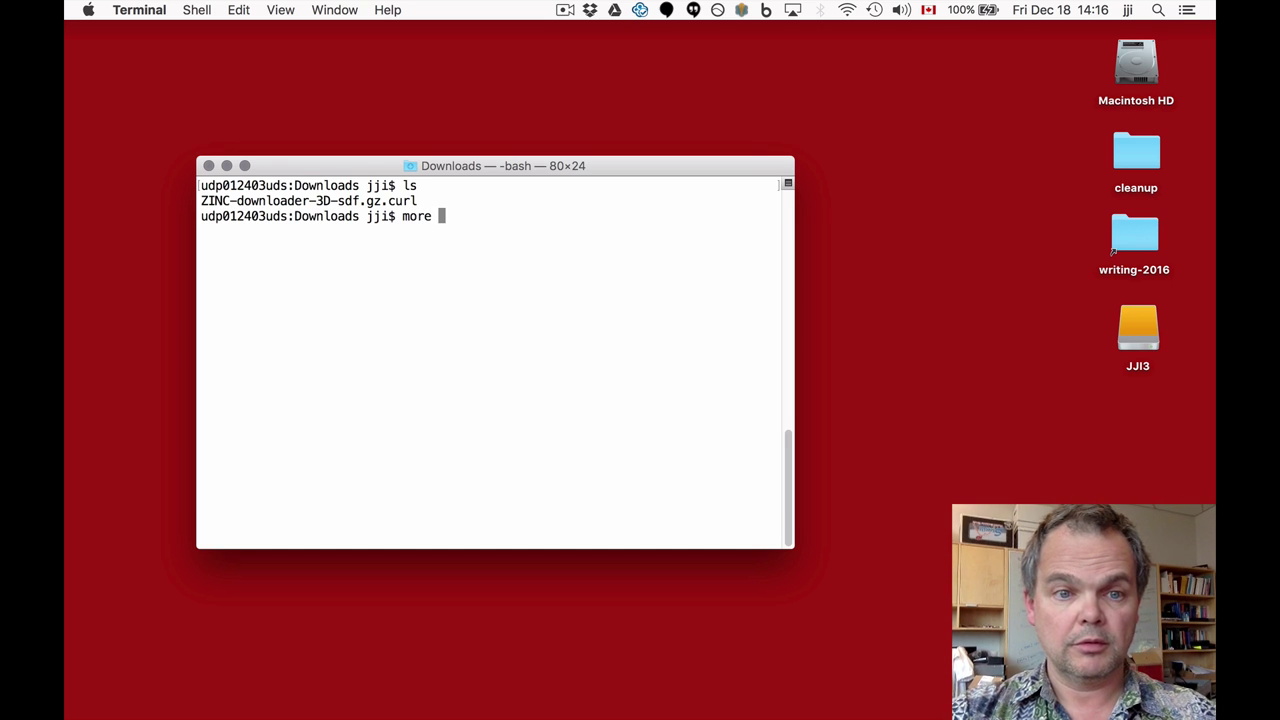
{"action": "type", "text": "Z"}
{"action": "key", "text": "Tab"}
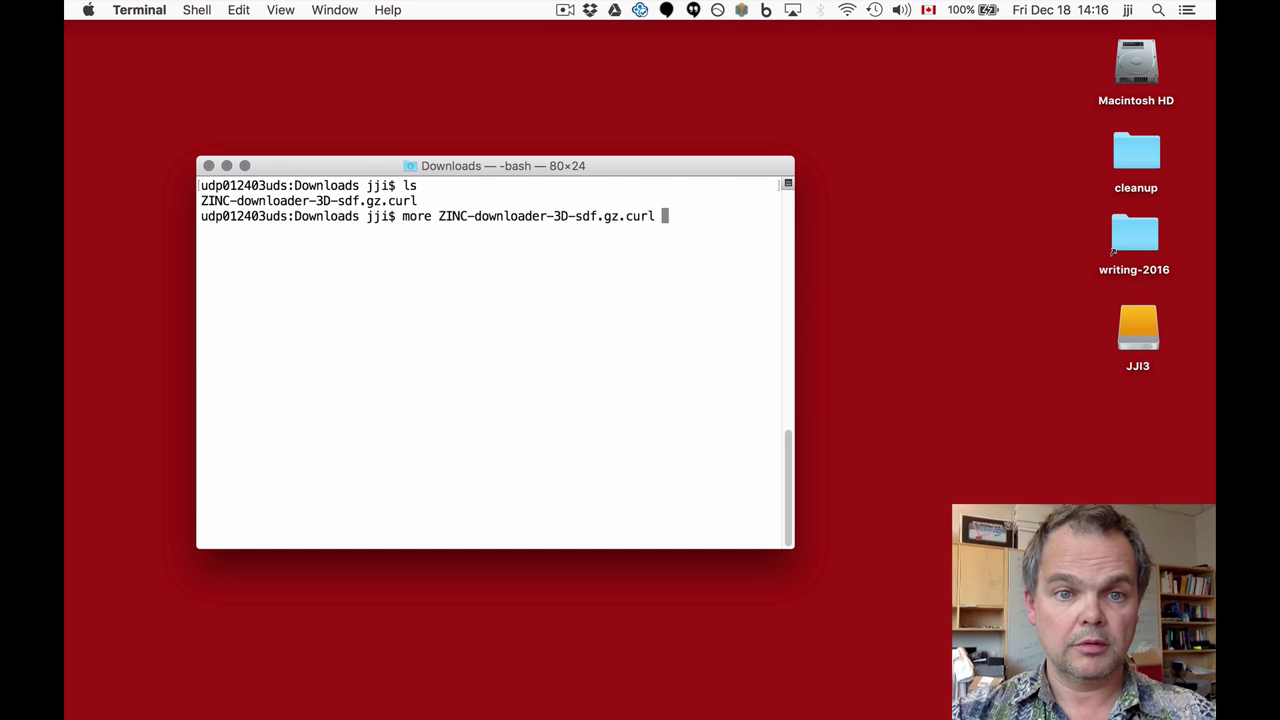
{"action": "key", "text": "Return"}
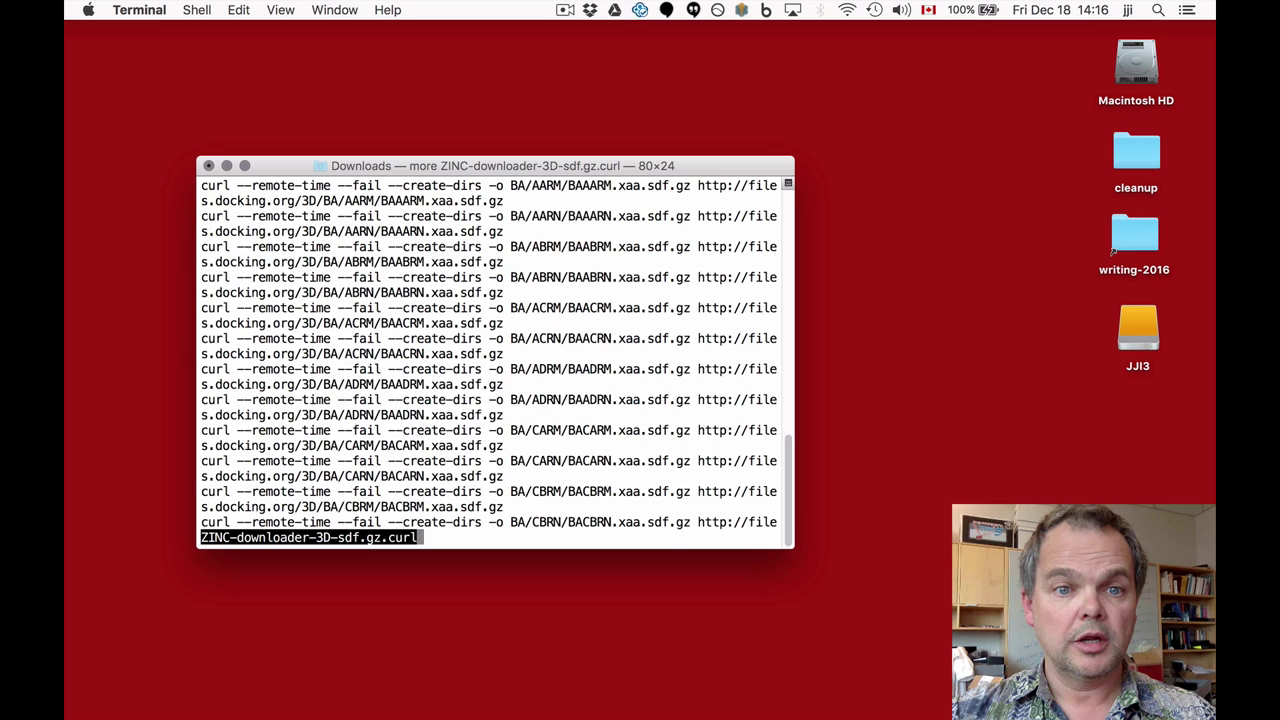
Widen the Terminal window so each curl line fits on one row
{"action": "right_click", "coordinate": [800, 537]}
{"action": "left_click", "coordinate": [793, 545]}
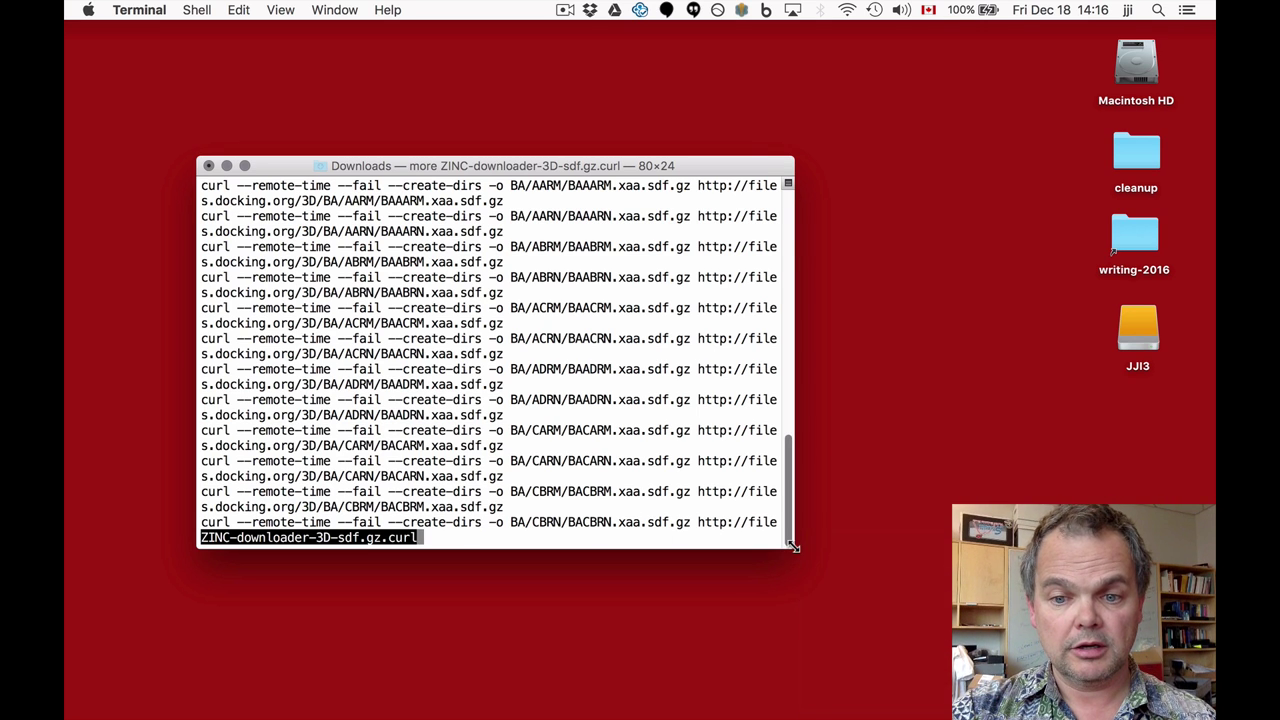
{"action": "left_click_drag", "start_coordinate": [794, 549], "coordinate": [1175, 577]}
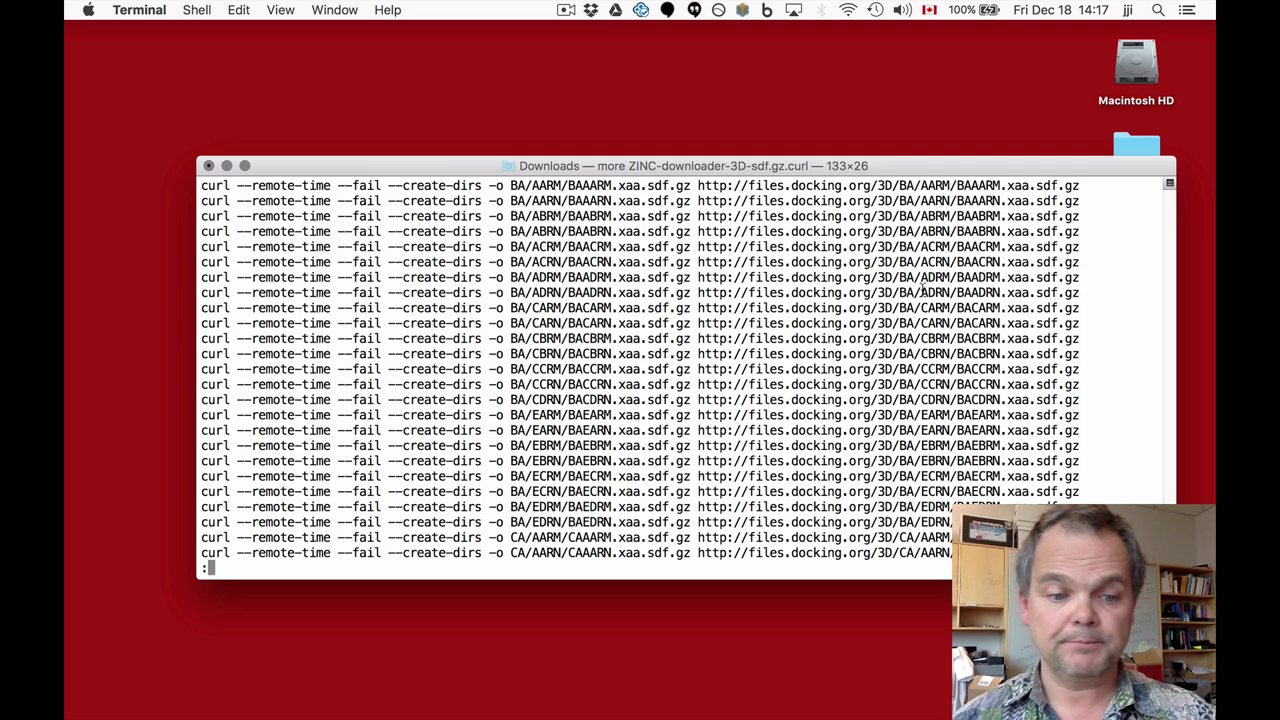
Quit the pager and run 'csh ZINC-downloader-3D-sdf.gz.curl' to start the tranche downloads
{"action": "type", "text": "q"}
{"action": "type", "text": "ls"}
{"action": "key", "text": "Return"}
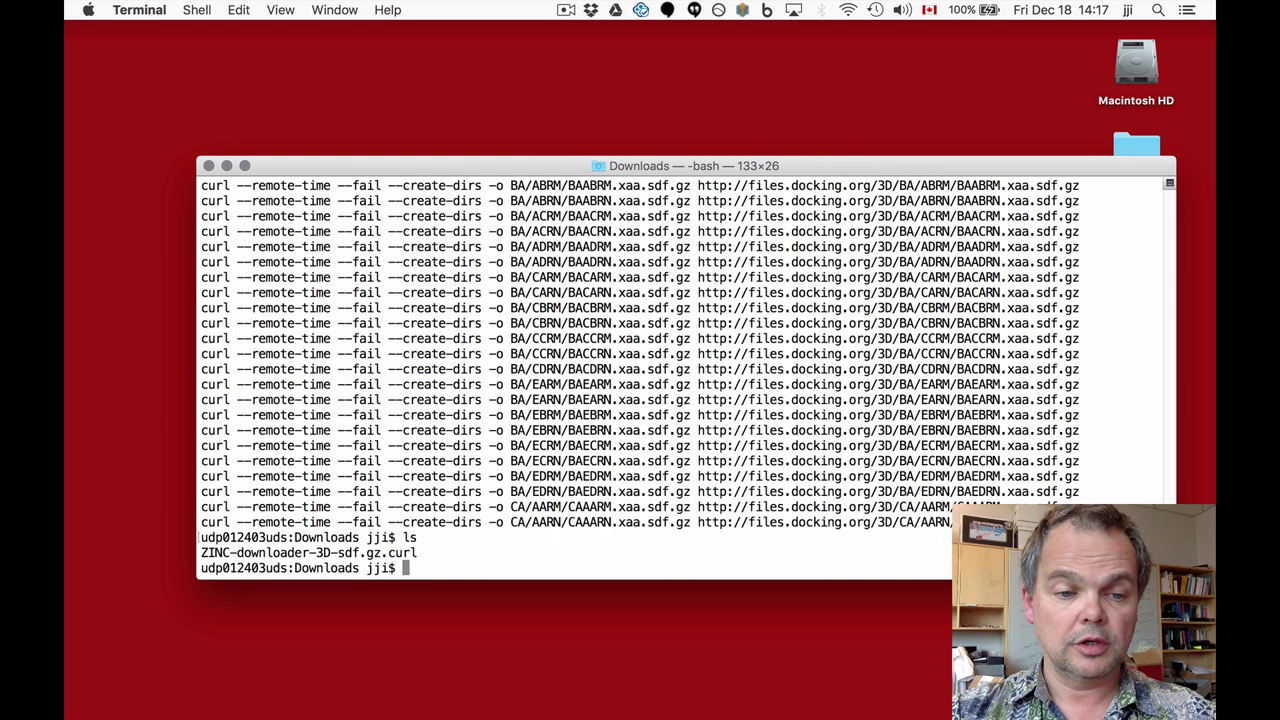
{"action": "type", "text": "c"}
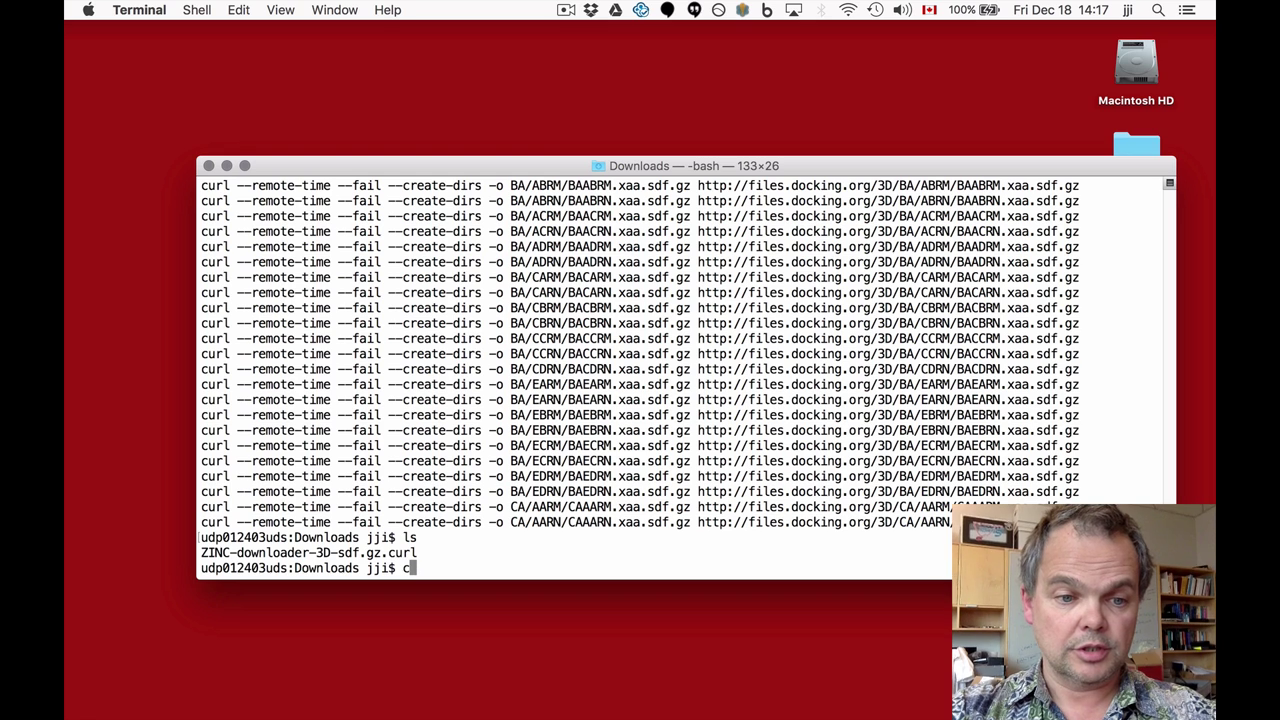
{"action": "type", "text": "sh Z"}
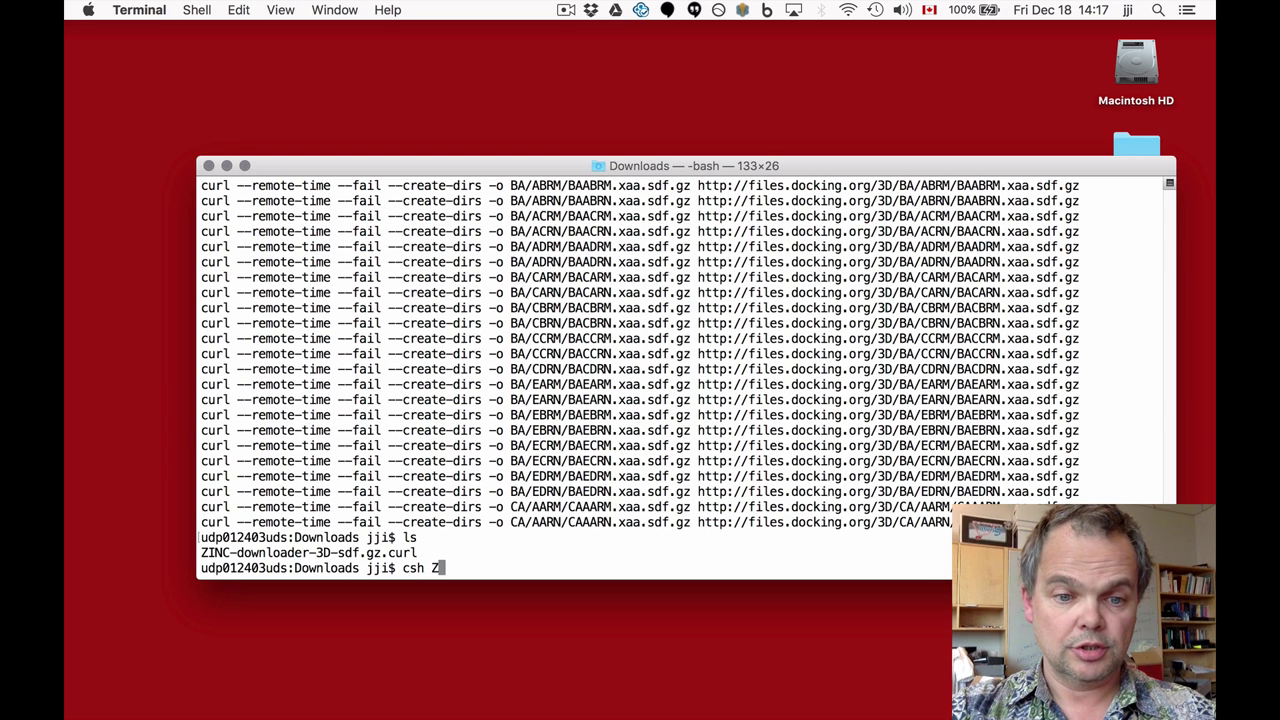
{"action": "key", "text": "Tab"}
{"action": "key", "text": "Return"}
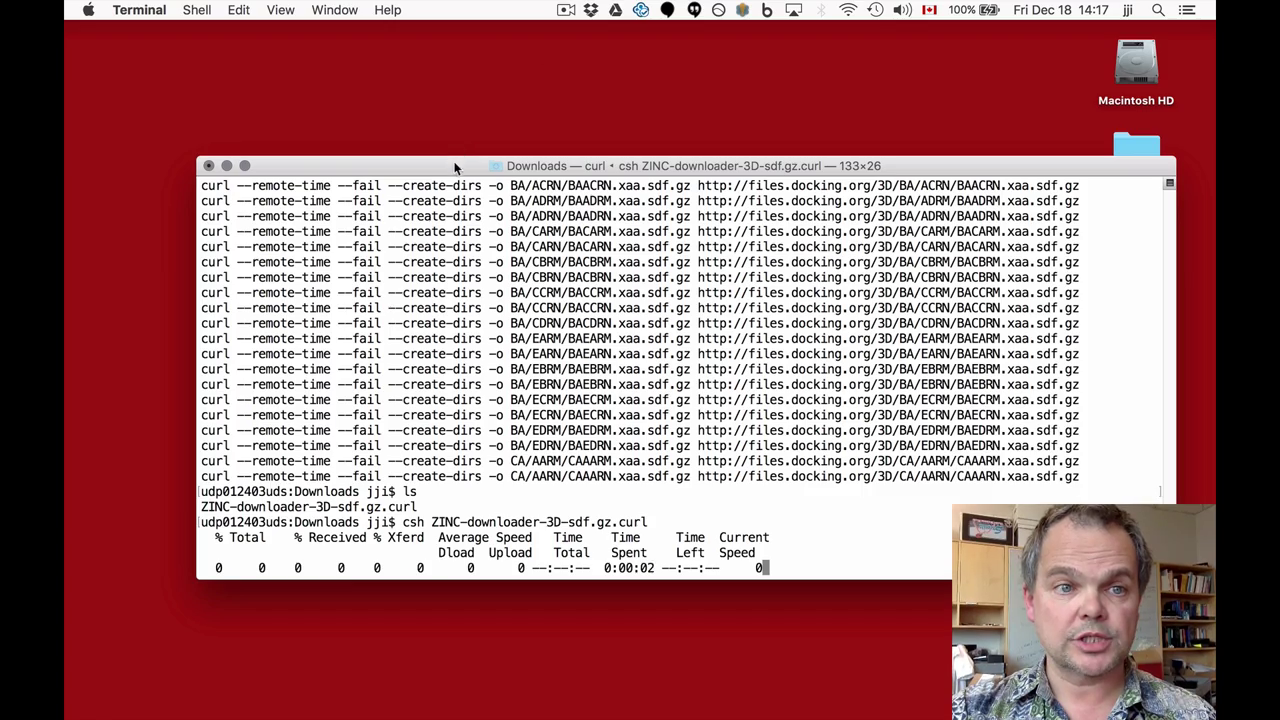
{"action": "left_click_drag", "start_coordinate": [455, 168], "coordinate": [385, 63]}
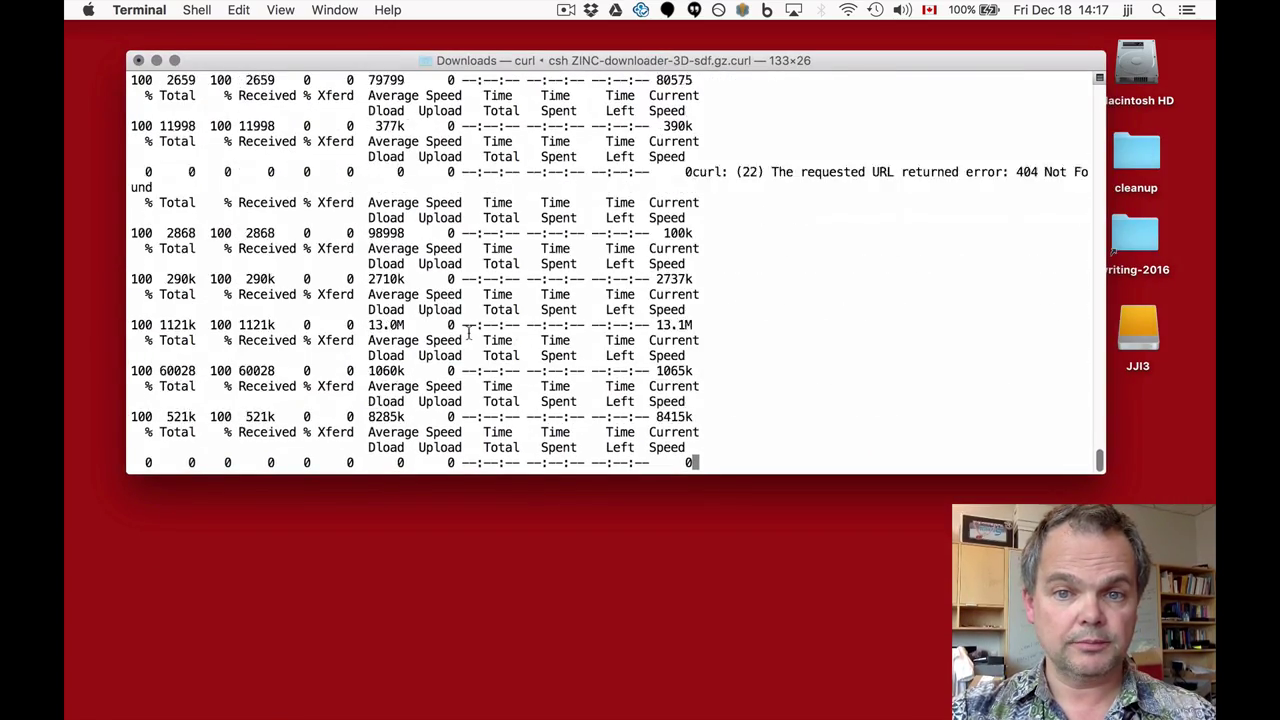
In a second Terminal window, list Downloads showing tranche folders BA to FA, then return to Chrome
{"action": "key", "text": "super+n"}
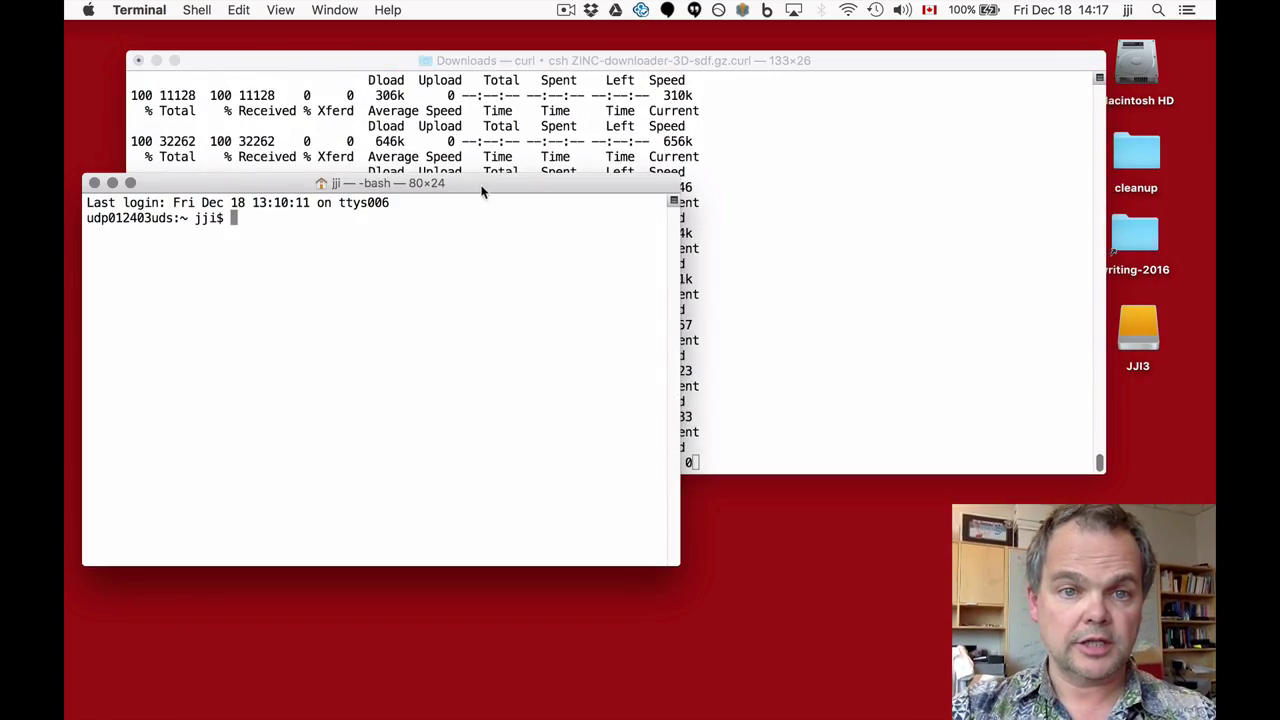
{"action": "left_click_drag", "start_coordinate": [481, 190], "coordinate": [907, 309]}
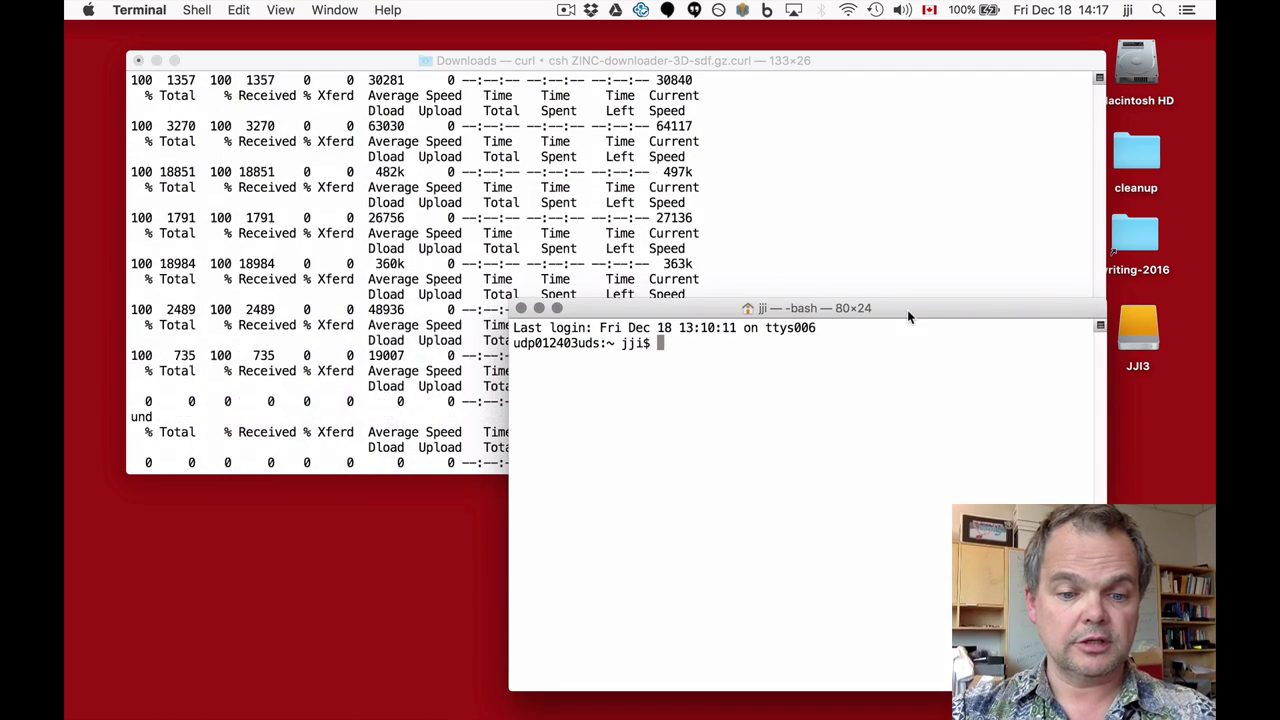
{"action": "type", "text": "cd Down"}
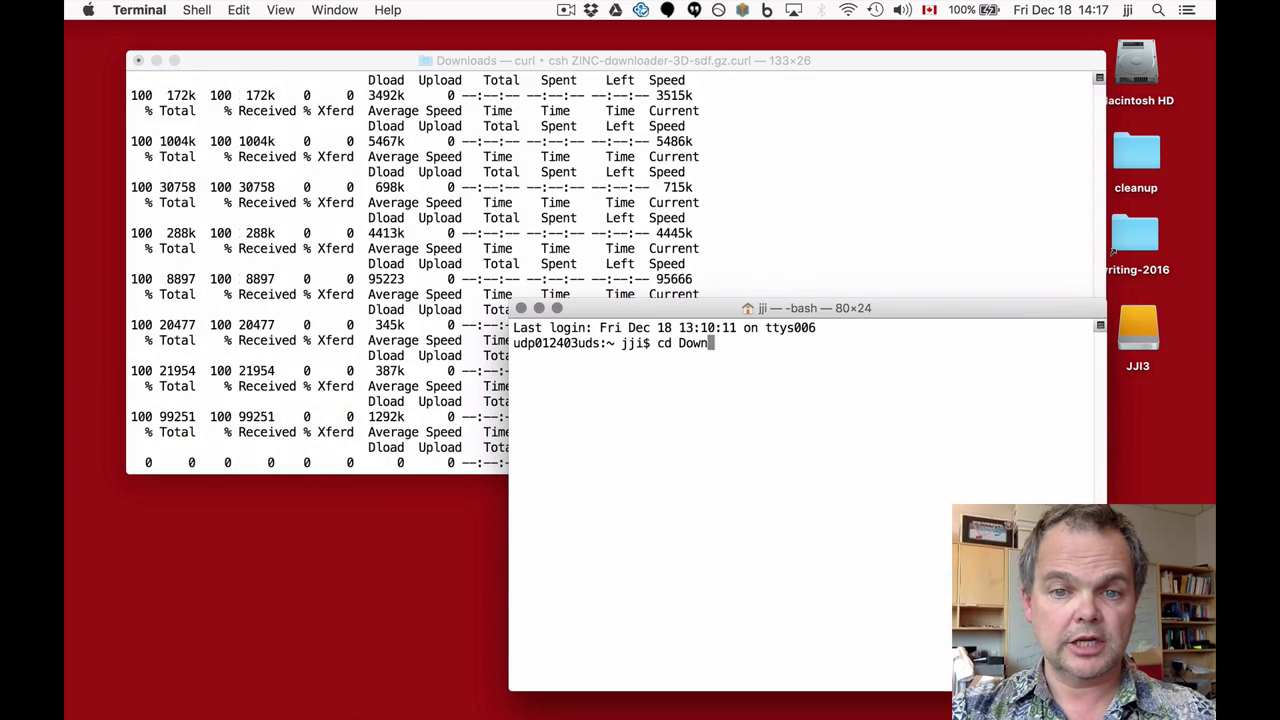
{"action": "key", "text": "Tab"}
{"action": "key", "text": "Return"}
{"action": "type", "text": "ls"}
{"action": "key", "text": "Return"}
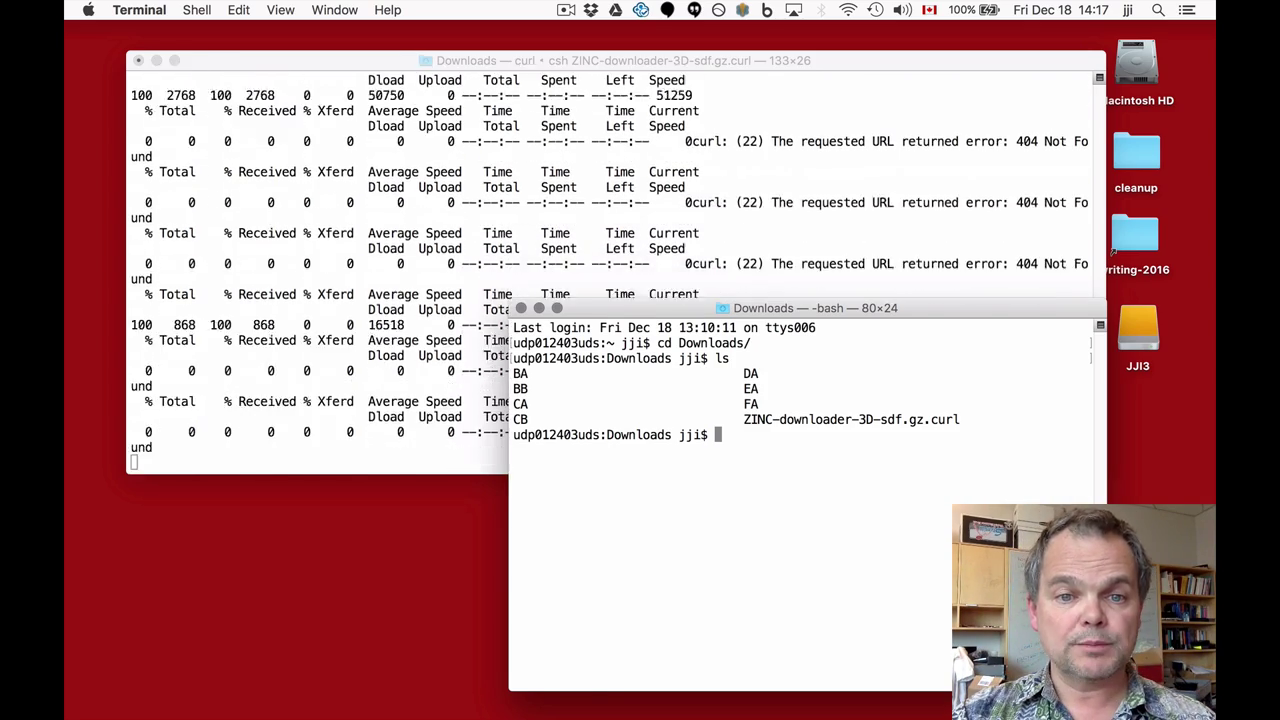
{"action": "key", "text": "ctrl+Left"}
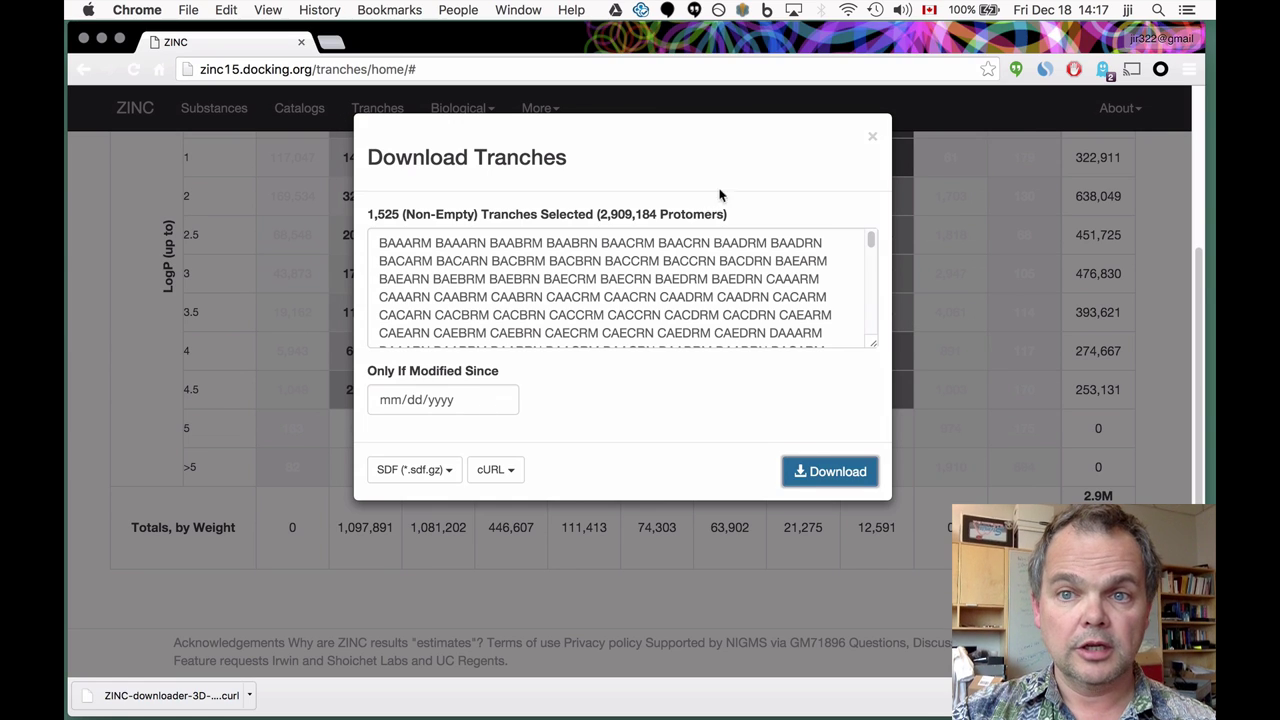
Dismiss the Download Tranches dialog and scroll down the tranche table
{"action": "left_click", "coordinate": [872, 137]}
{"action": "scroll", "coordinate": [410, 278], "scroll_direction": "down", "scroll_amount": 1}
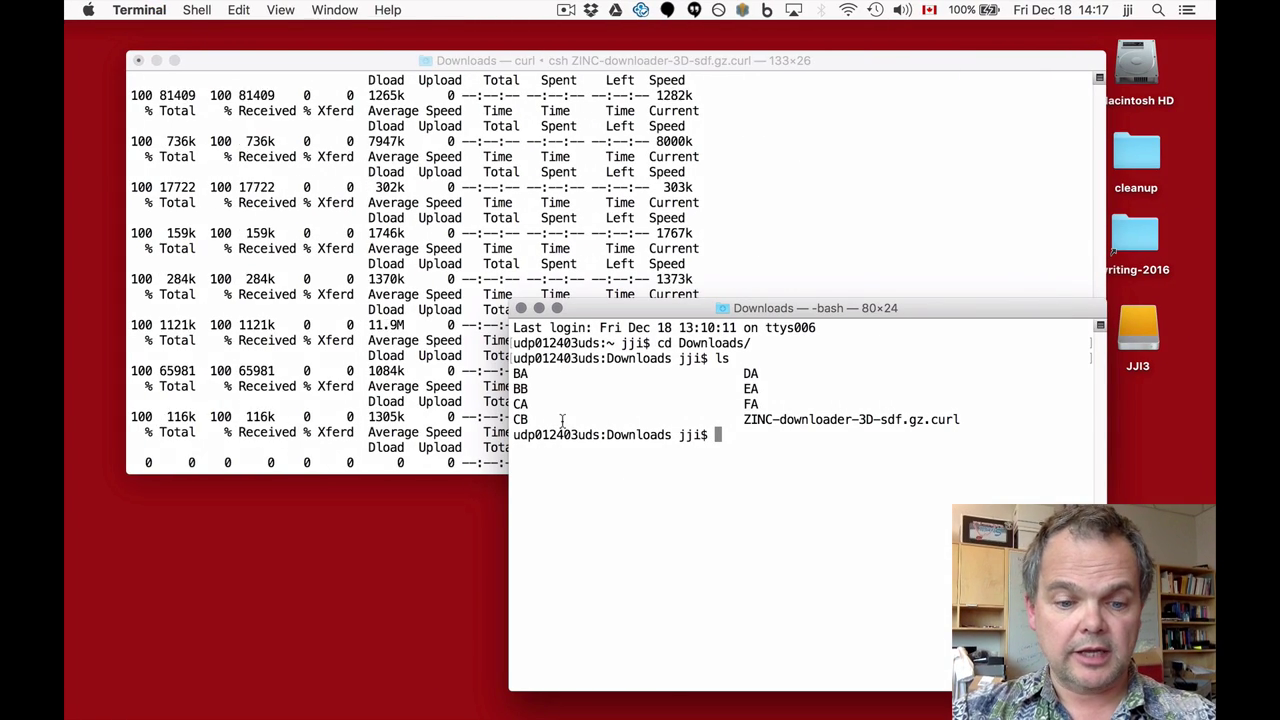
Enter the BA folder, list subfolders like AARM and EDRN, then return to Chrome's tranche table
{"action": "type", "text": "cd B"}
{"action": "type", "text": "A"}
{"action": "key", "text": "Return"}
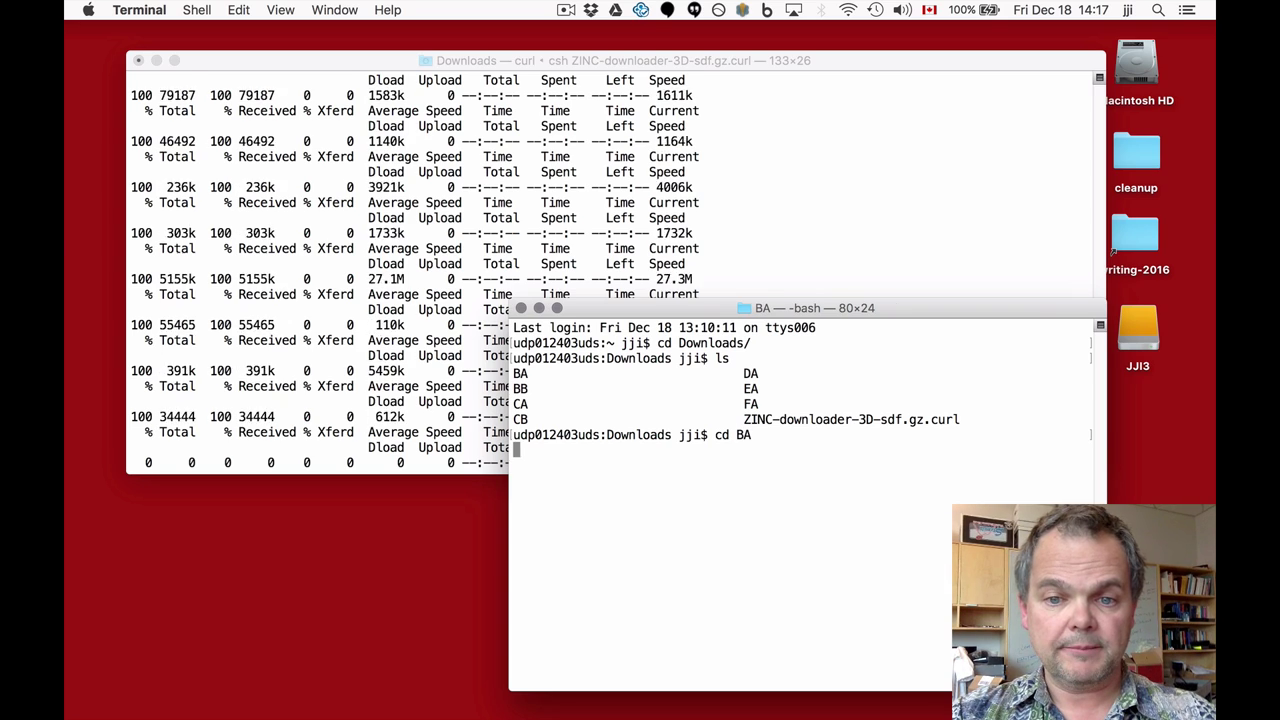
{"action": "type", "text": "ls"}
{"action": "key", "text": "Return"}
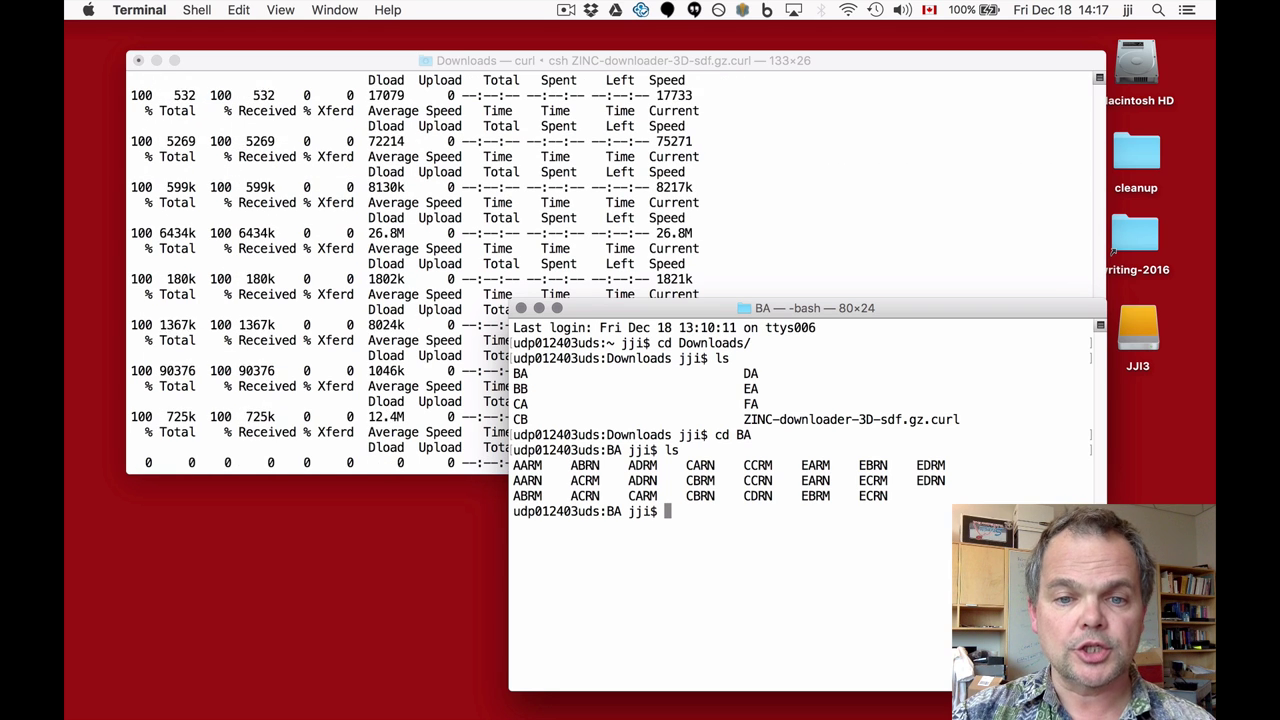
{"action": "key", "text": "ctrl+Left"}
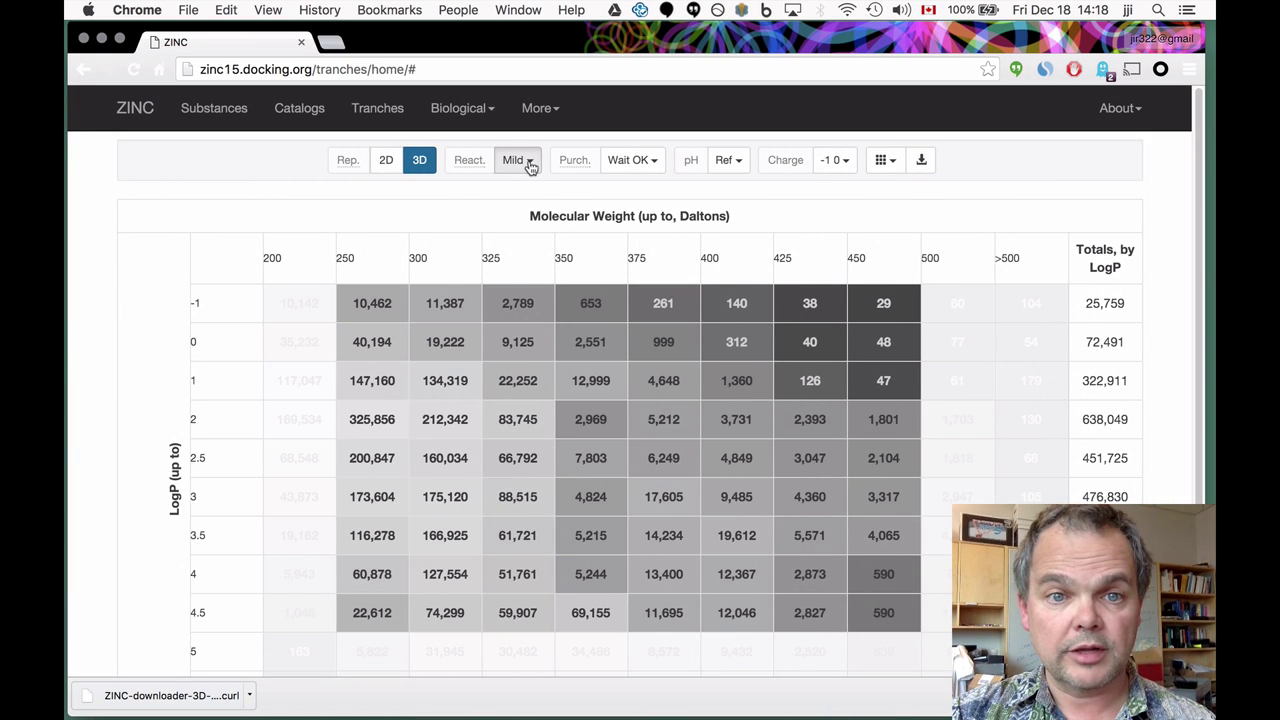
Inspect the Mild, Wait OK, Ref and Charge dropdowns without changes, then return to Terminal
{"action": "left_click", "coordinate": [522, 163]}
{"action": "left_click", "coordinate": [530, 166]}
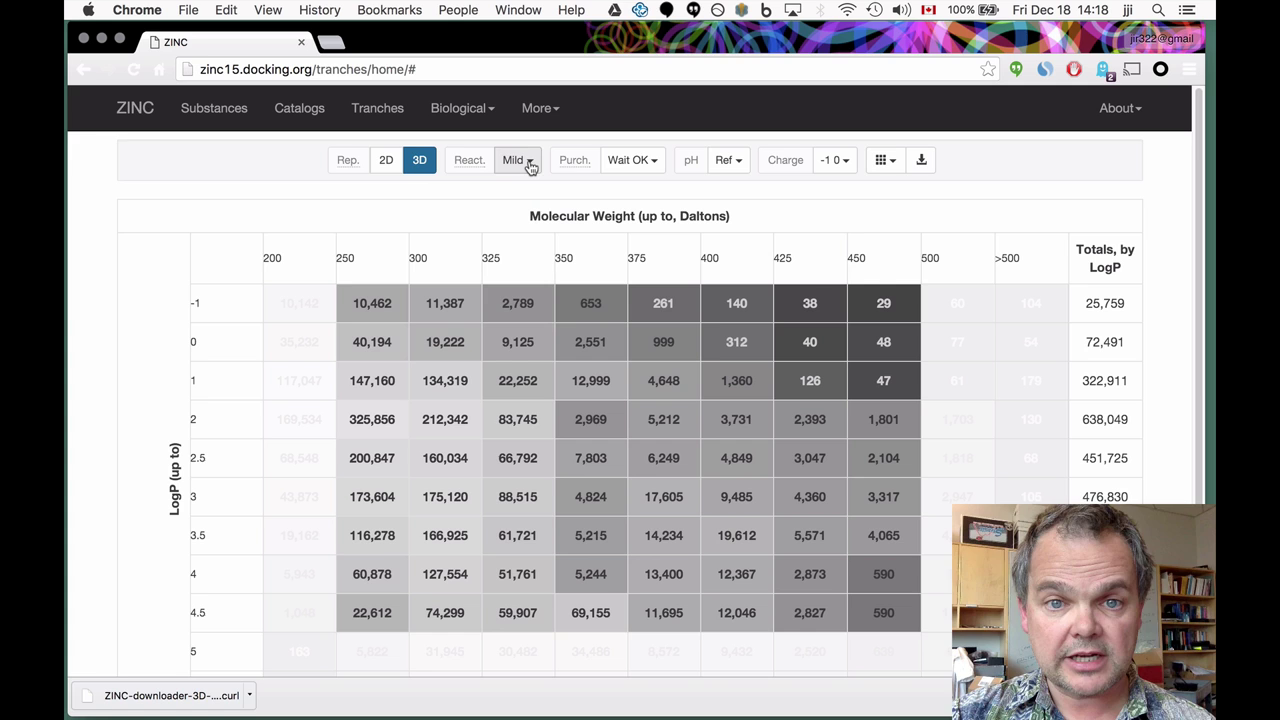
{"action": "left_click", "coordinate": [643, 163]}
{"action": "left_click", "coordinate": [643, 163]}
{"action": "right_click", "coordinate": [735, 163]}
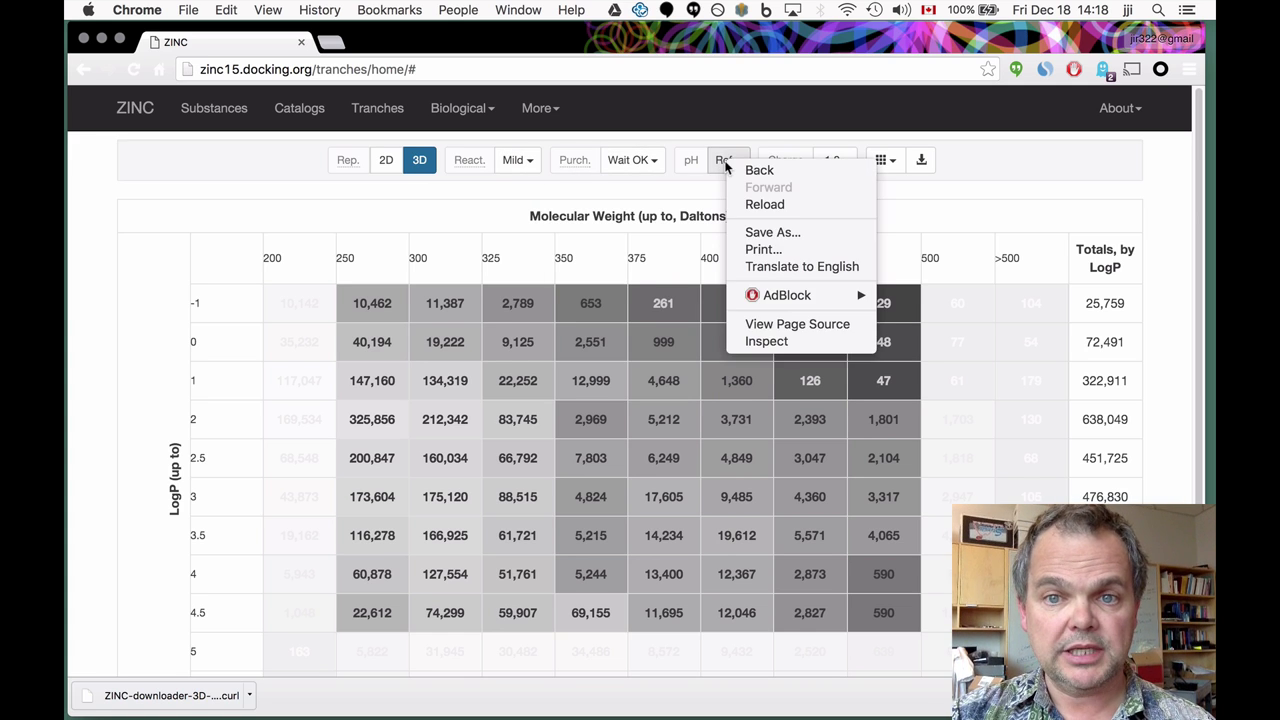
{"action": "left_click", "coordinate": [727, 163]}
{"action": "right_click", "coordinate": [830, 164]}
{"action": "left_click", "coordinate": [830, 164]}
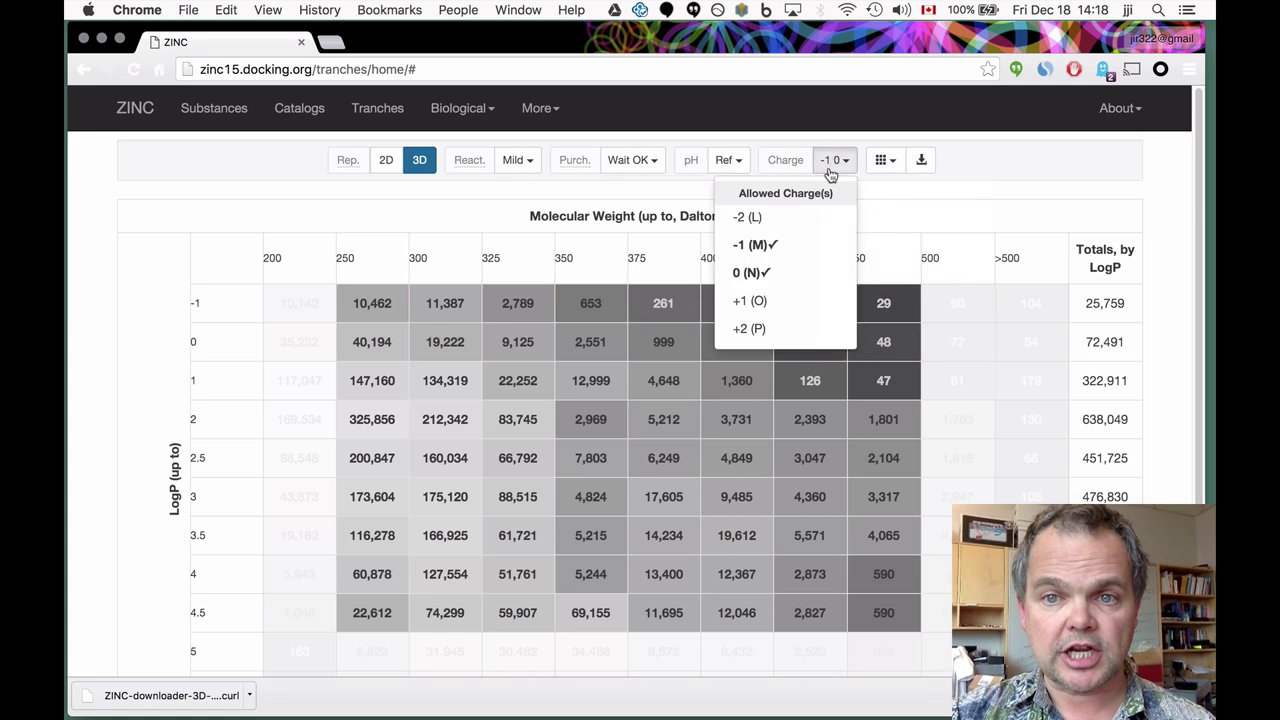
{"action": "left_click", "coordinate": [907, 204]}
{"action": "key", "text": "ctrl+Right"}
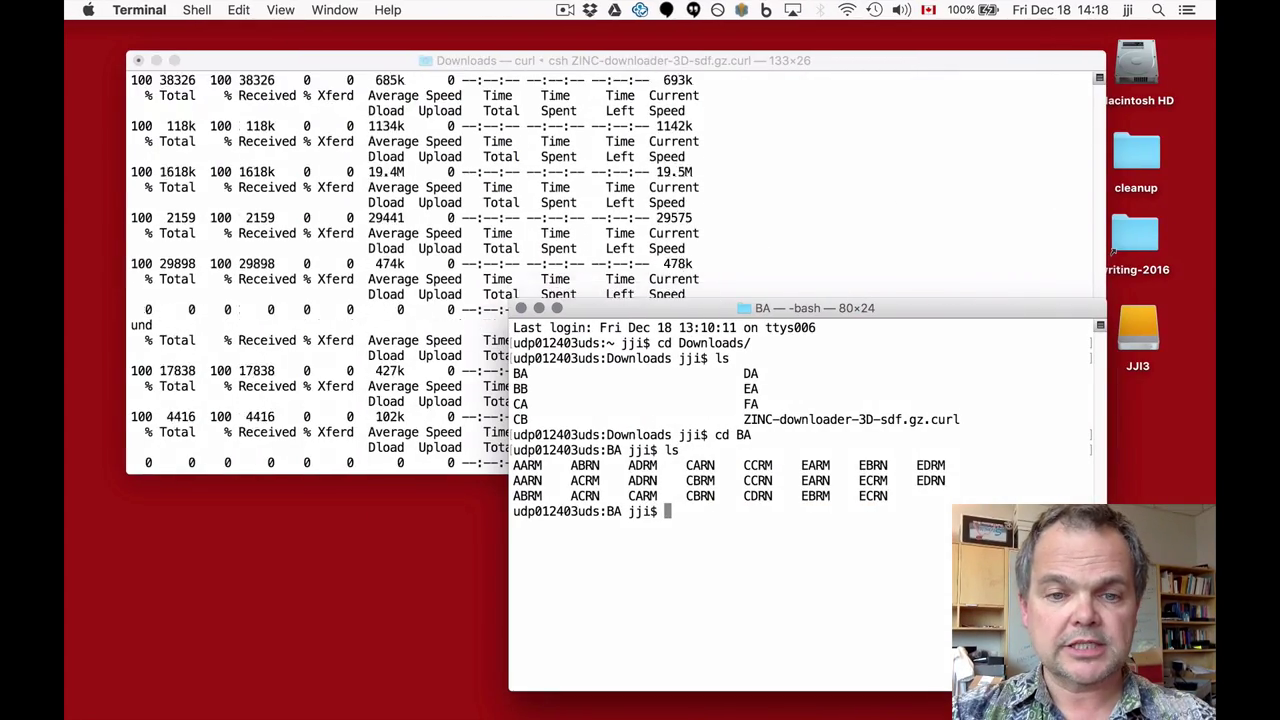
Enter the AARM folder, list its files, and open BAAARM.xaa.sdf.gz with zmore
{"action": "type", "text": "cd AA"}
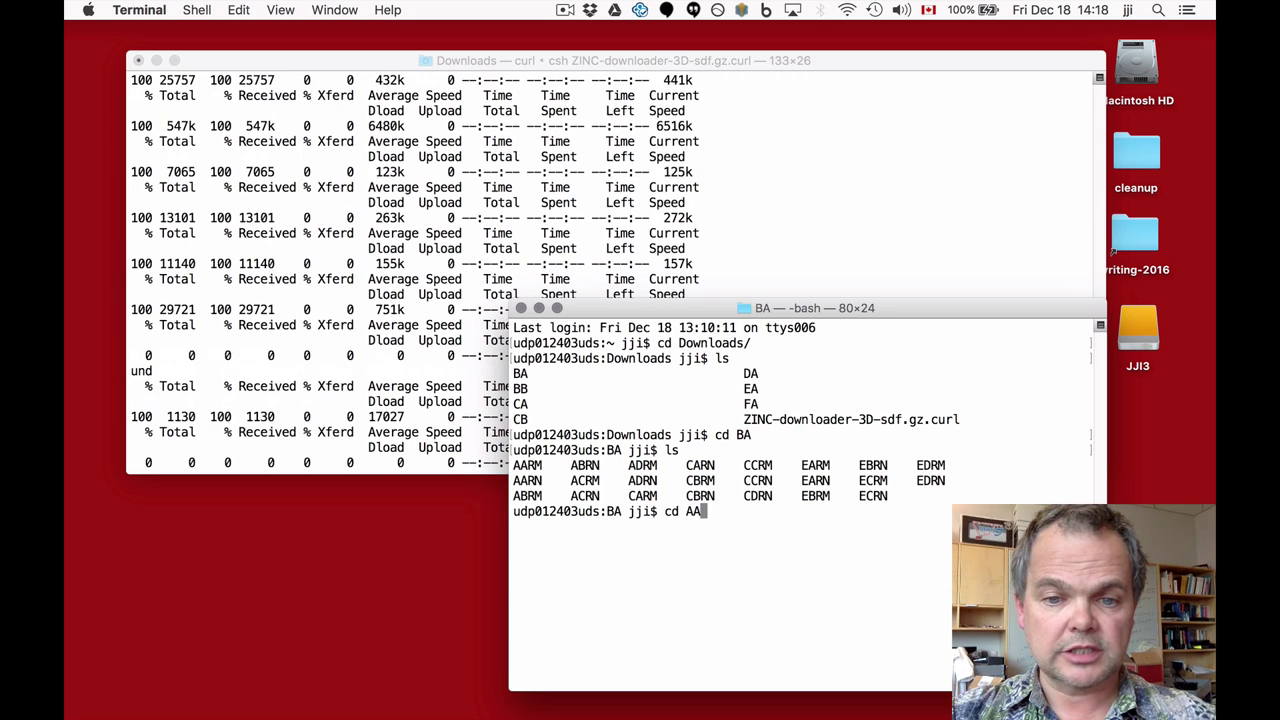
{"action": "type", "text": "RM"}
{"action": "key", "text": "Return"}
{"action": "type", "text": "ls"}
{"action": "key", "text": "Return"}
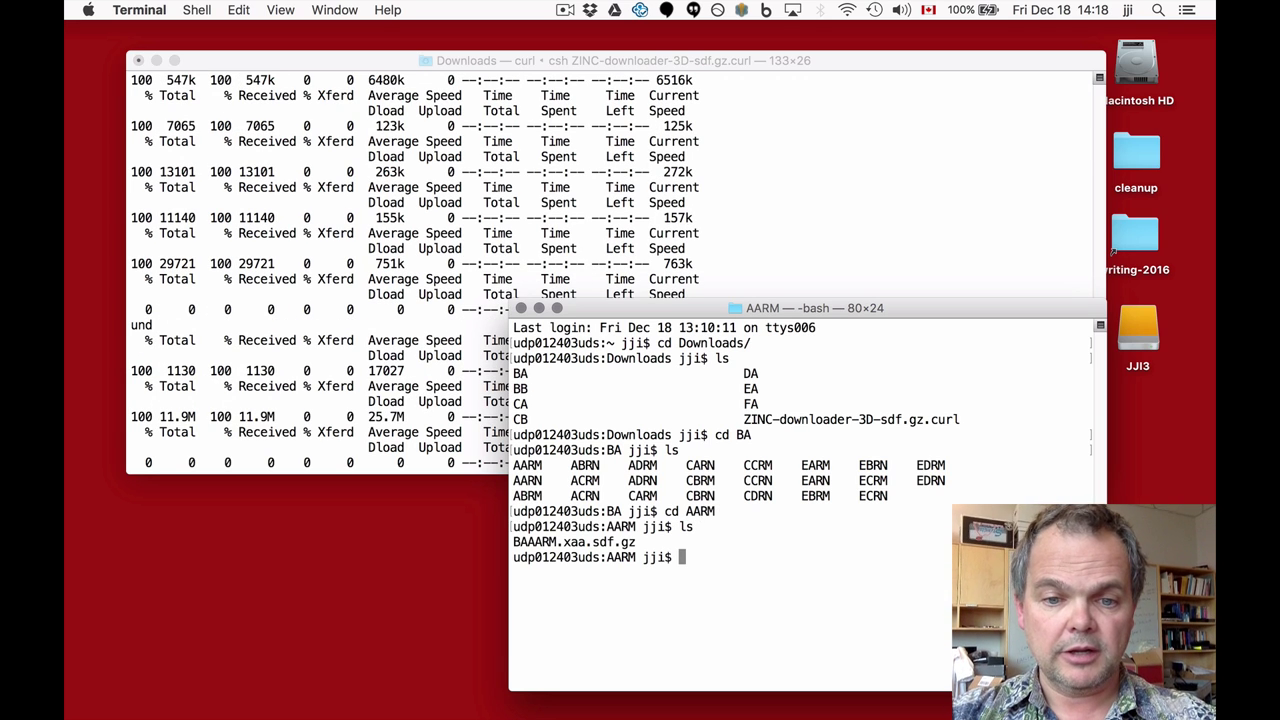
{"action": "type", "text": "zmo"}
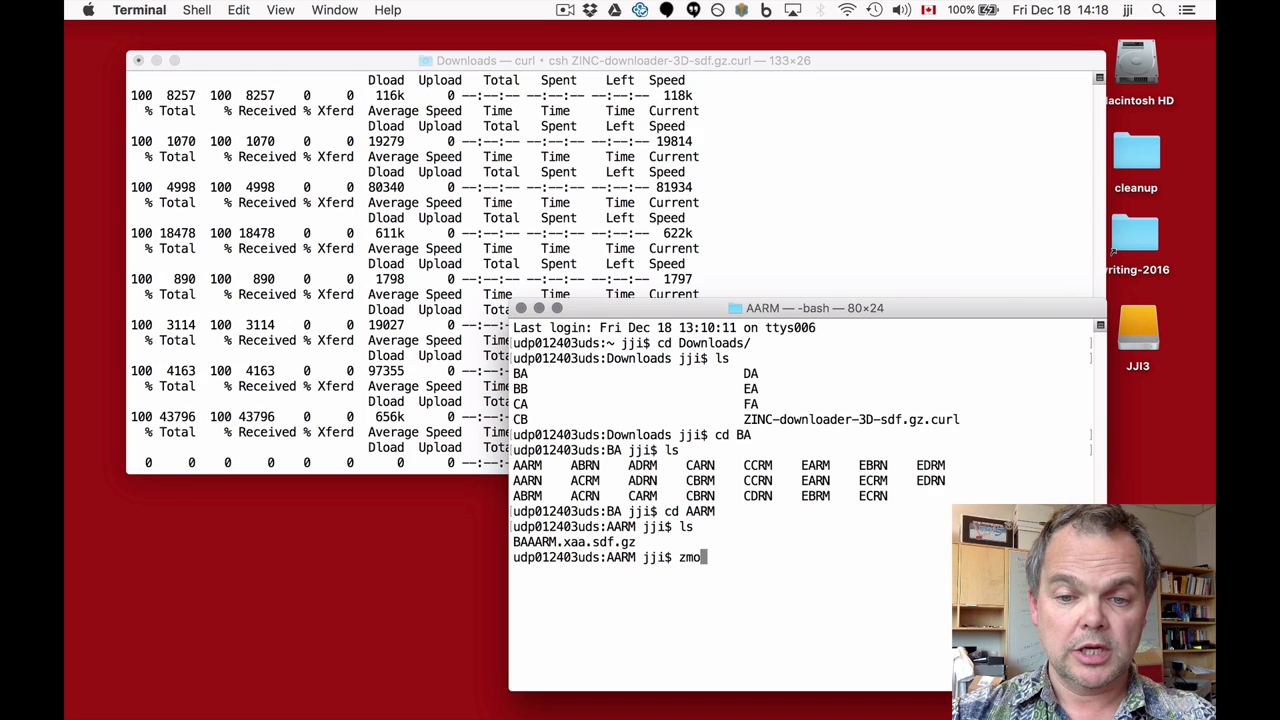
{"action": "type", "text": "re "}
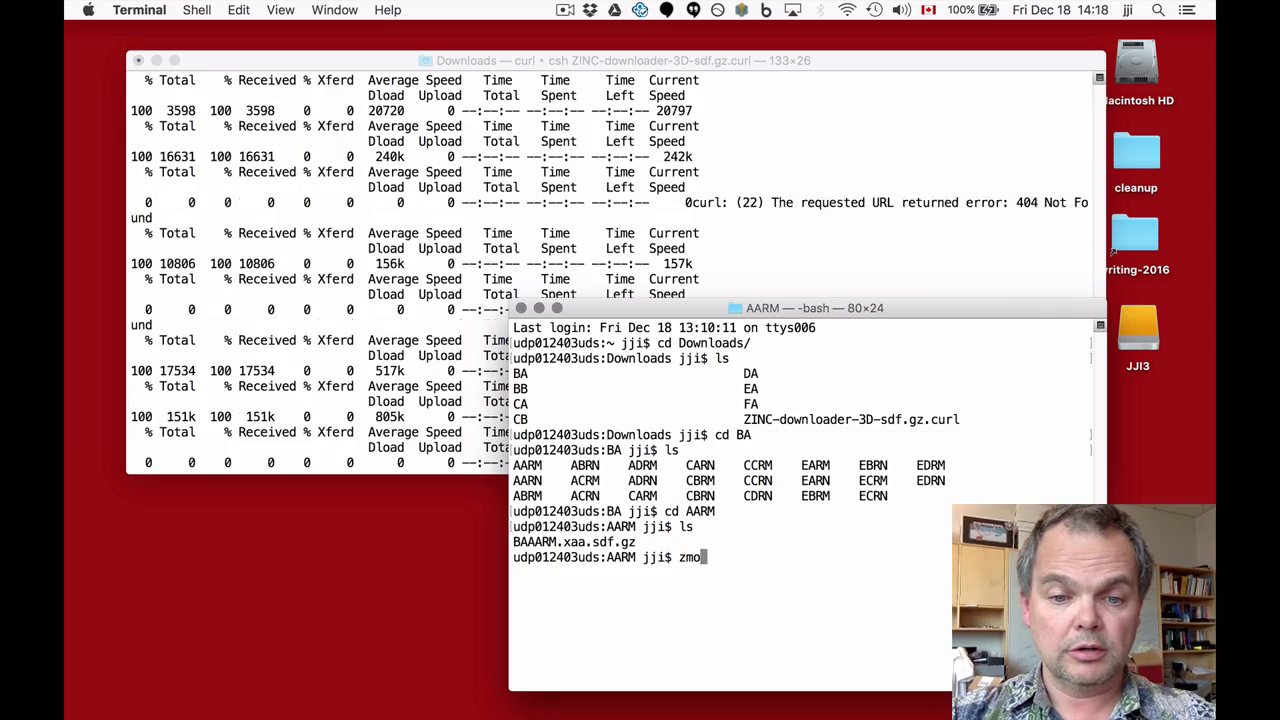
{"action": "type", "text": "B"}
{"action": "key", "text": "Tab"}
{"action": "key", "text": "Return"}
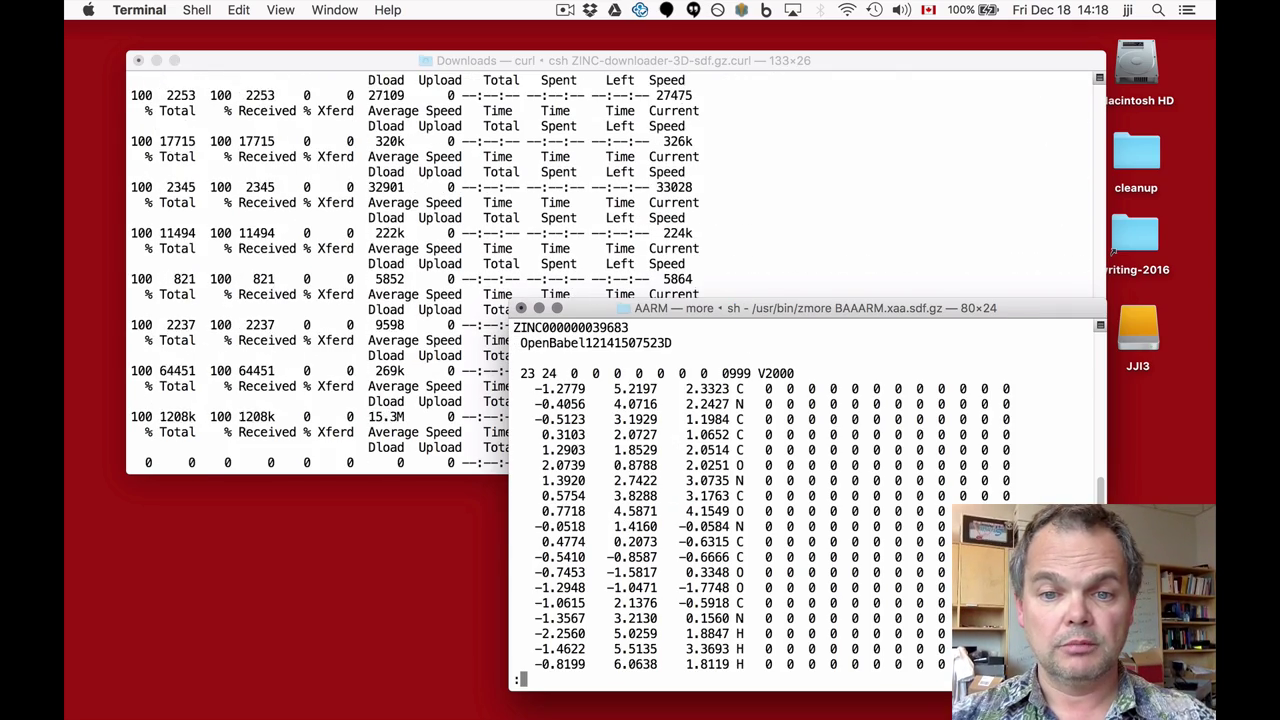
Page through the SDF records, quit the viewer, and interrupt the curl download loop with Ctrl+C
{"action": "key", "text": "space"}
{"action": "key", "text": "space"}
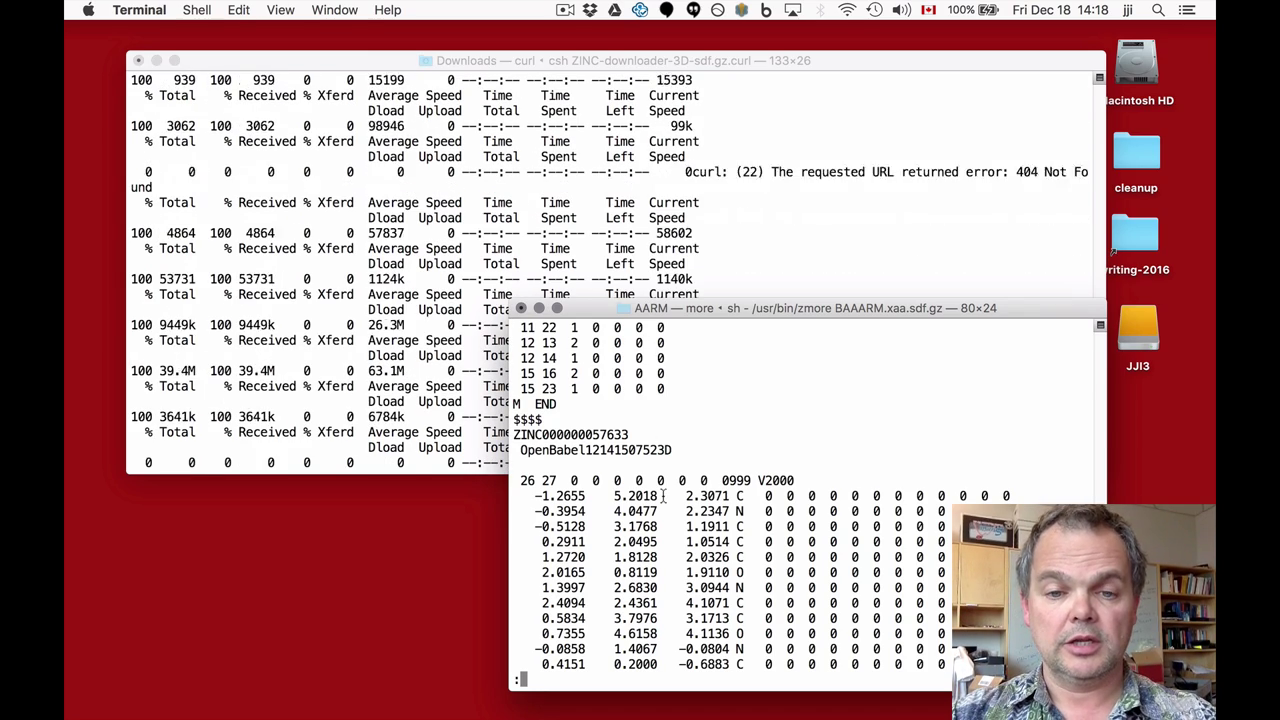
{"action": "key", "text": "space"}
{"action": "key", "text": "q"}
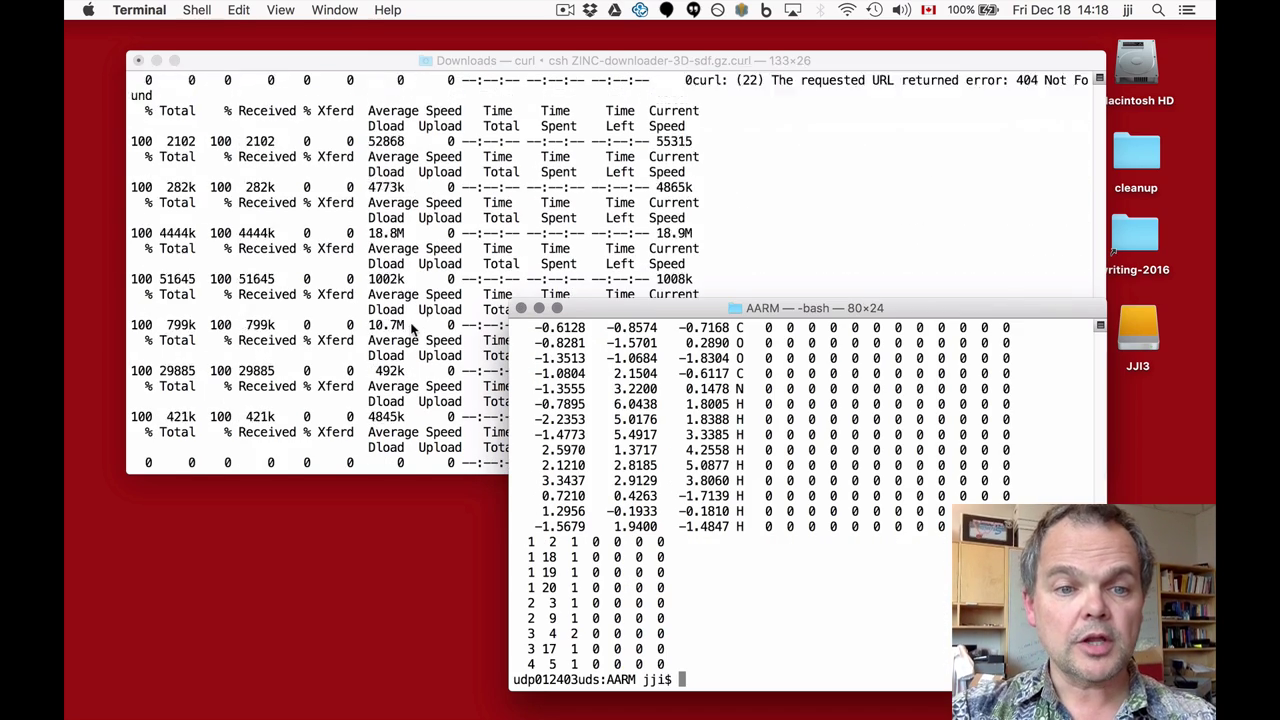
{"action": "left_click", "coordinate": [409, 325]}
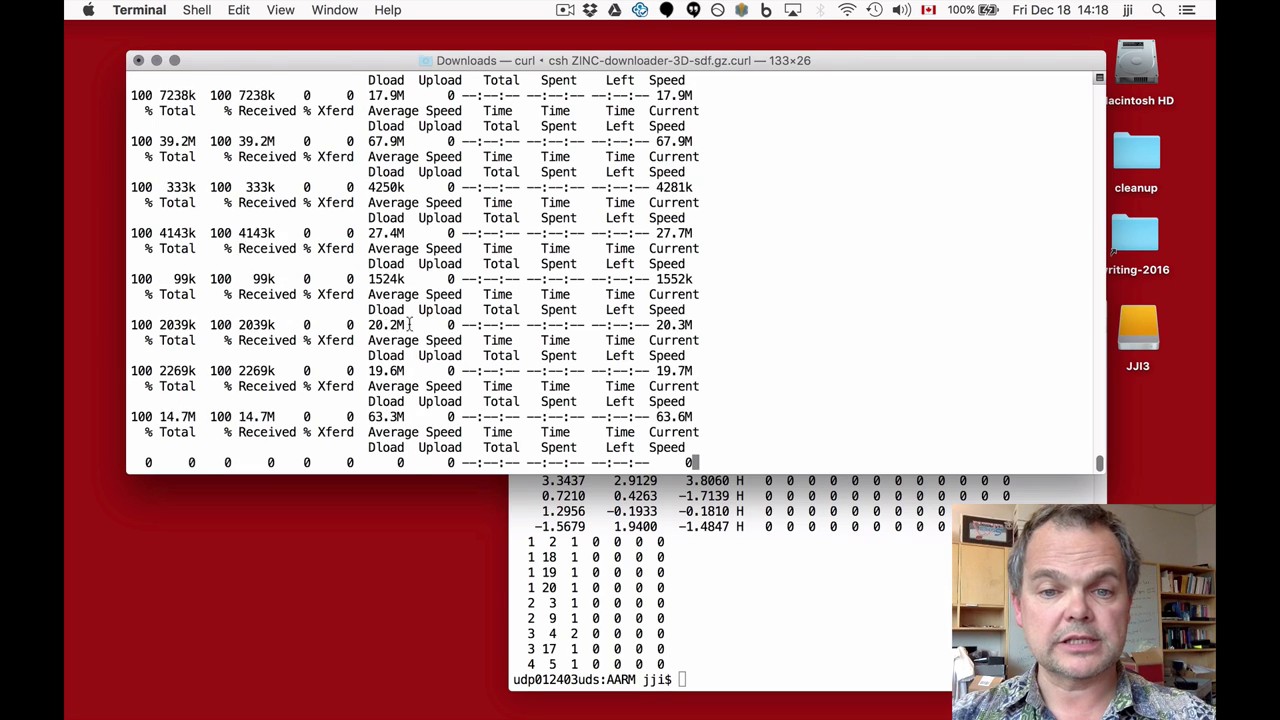
{"action": "key", "text": "ctrl+c"}
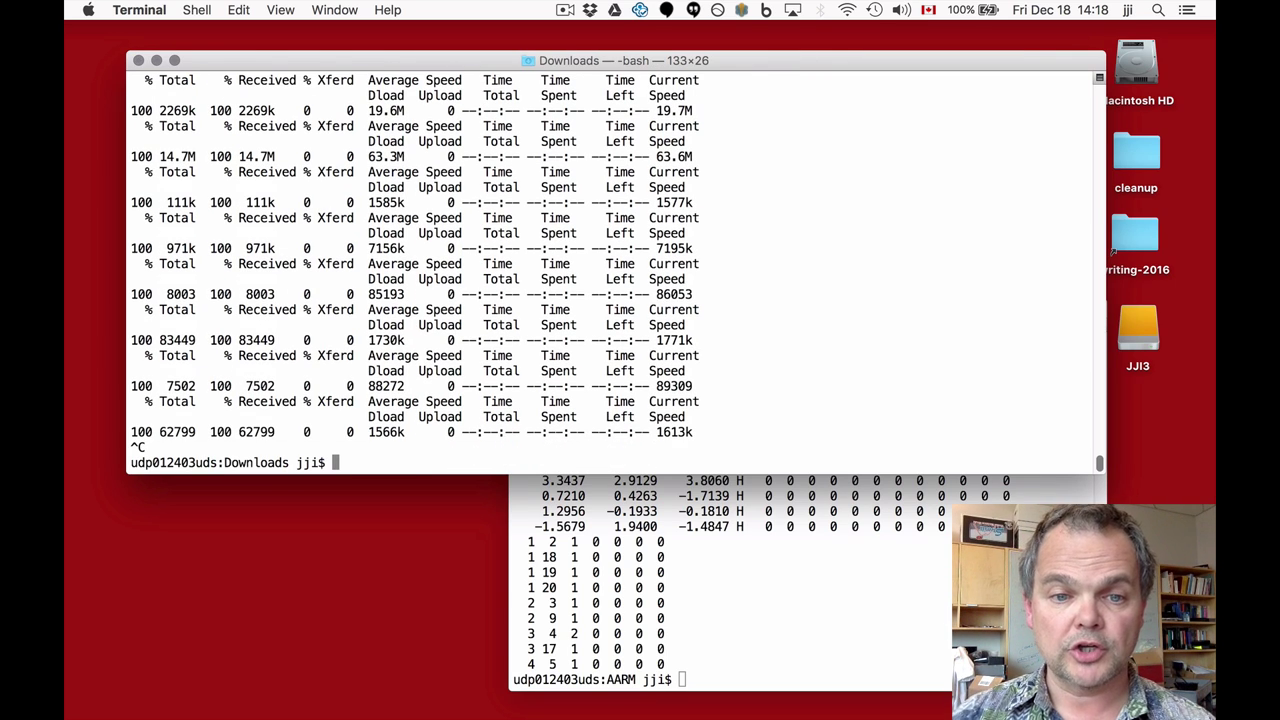
Back in Chrome, view substances of the logP −1, 450-dalton tranche (cell 29), then return to the tranche table
{"action": "key", "text": "super+Tab"}
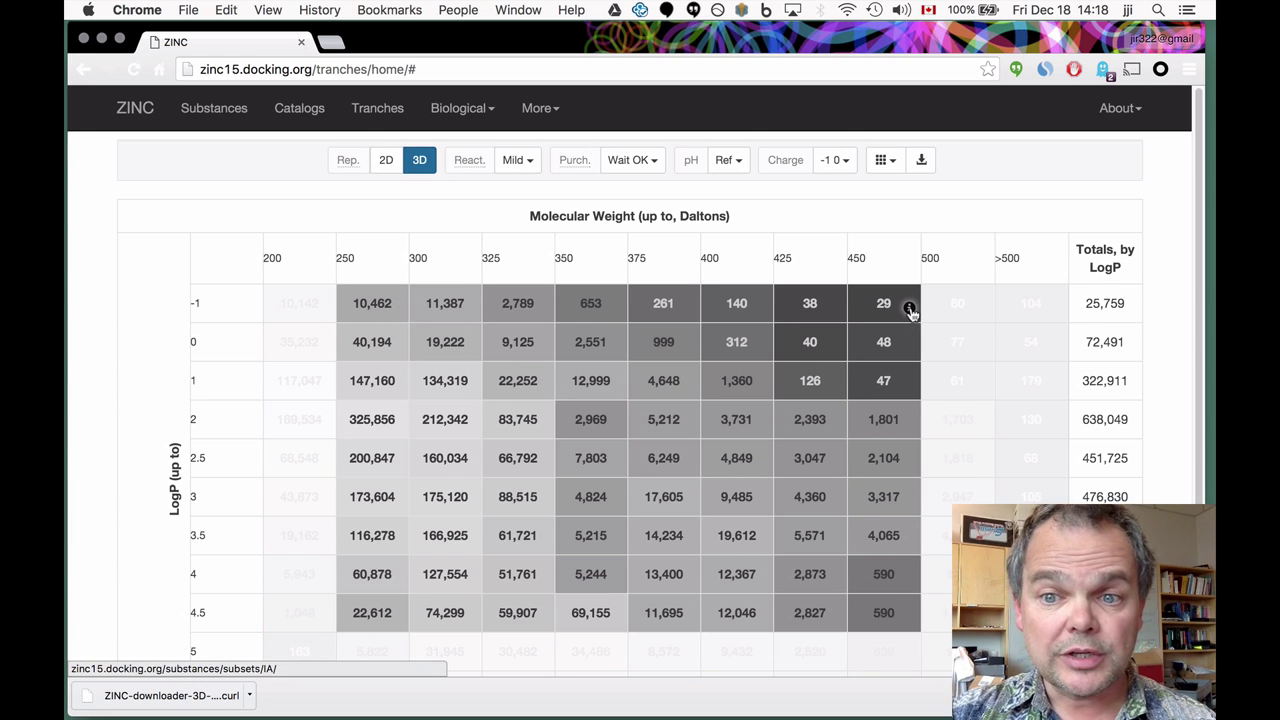
{"action": "left_click", "coordinate": [910, 311]}
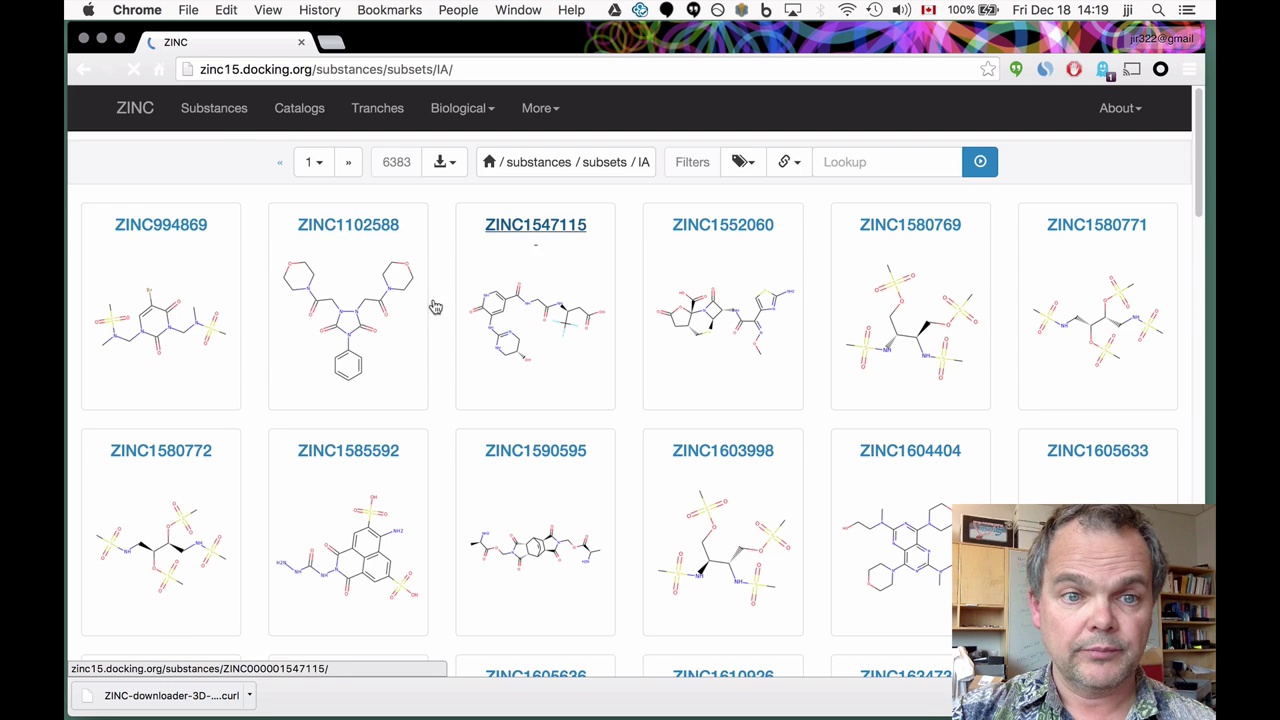
{"action": "left_click", "coordinate": [85, 70]}
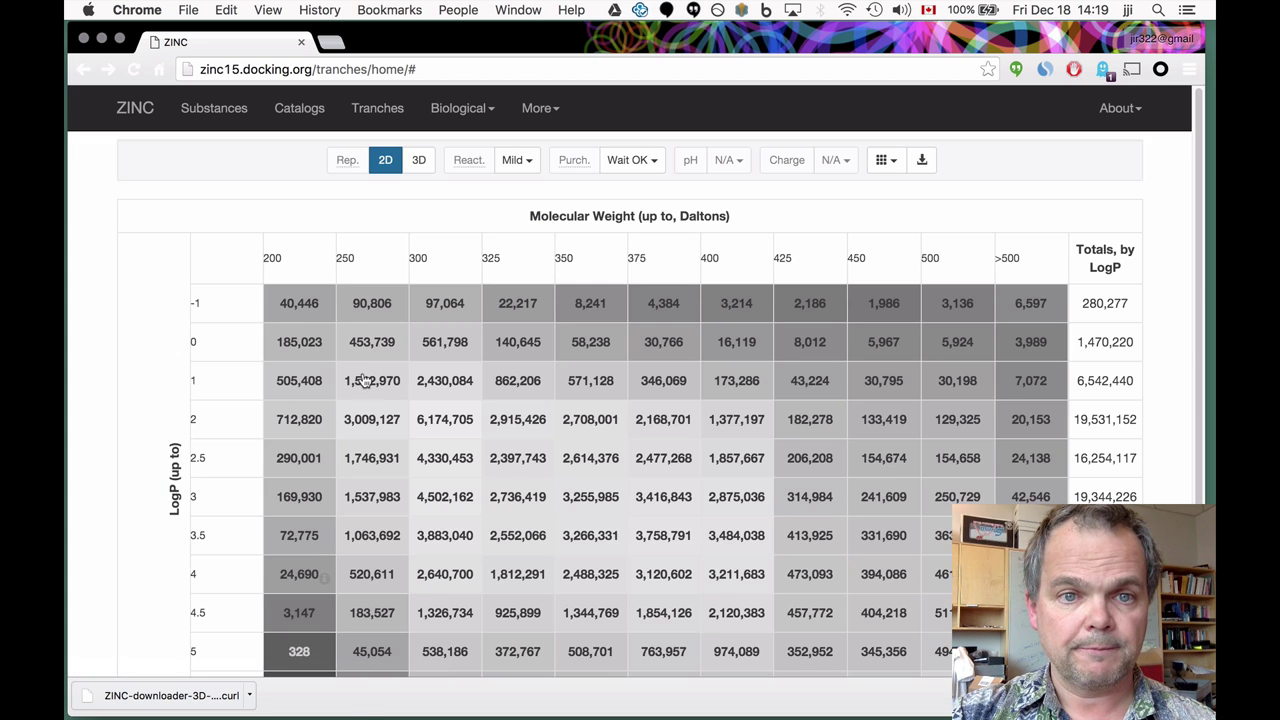
Scroll down and open the AK tranche (logP >5, 200 daltons) with hydrocarbons like Tetradecane
{"action": "scroll", "coordinate": [395, 475], "scroll_direction": "down", "scroll_amount": 5}
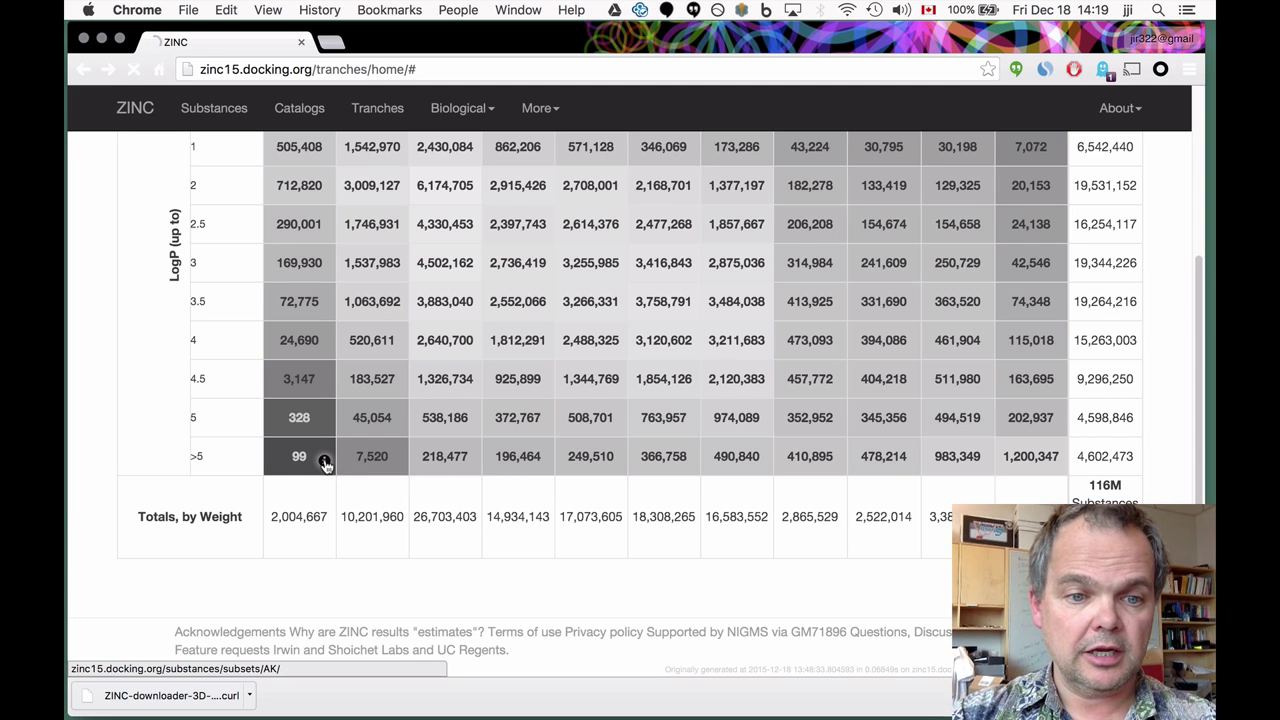
{"action": "left_click", "coordinate": [325, 463]}
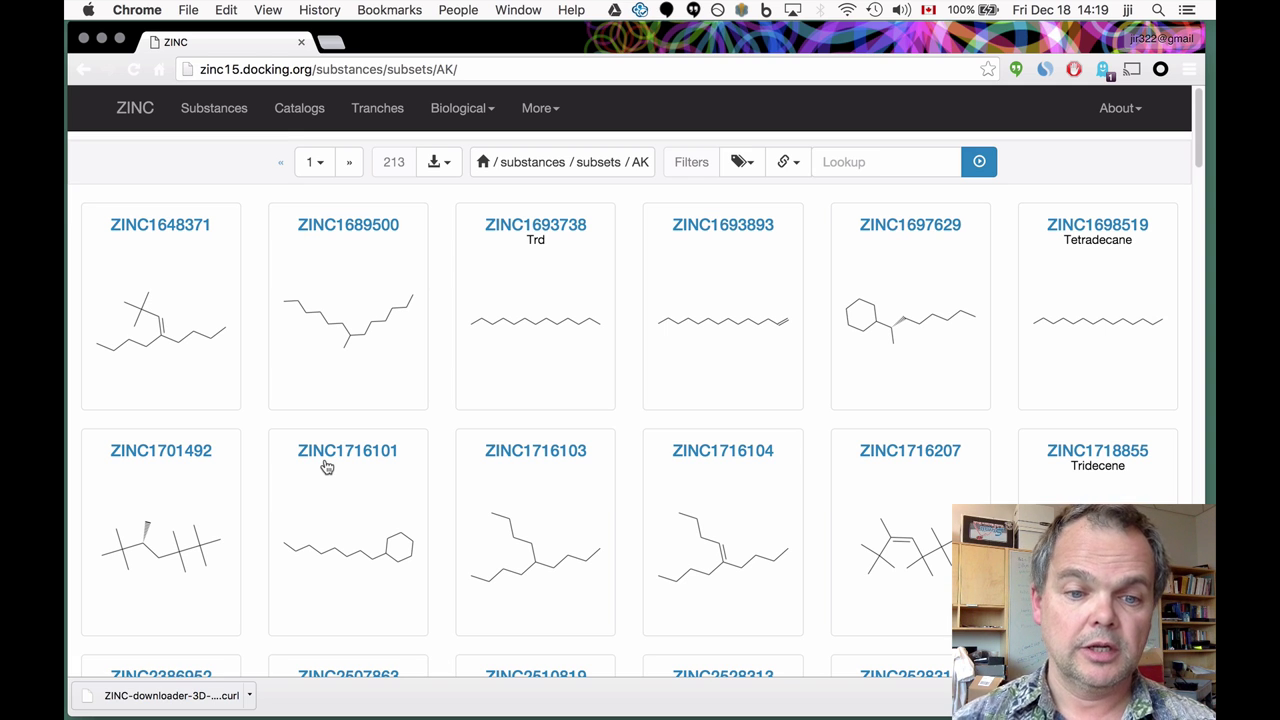
Switch to the final 'Was that helpful?' slide of 2015-8-Tranches.pptx in PowerPoint
{"action": "key", "text": "ctrl+Left"}
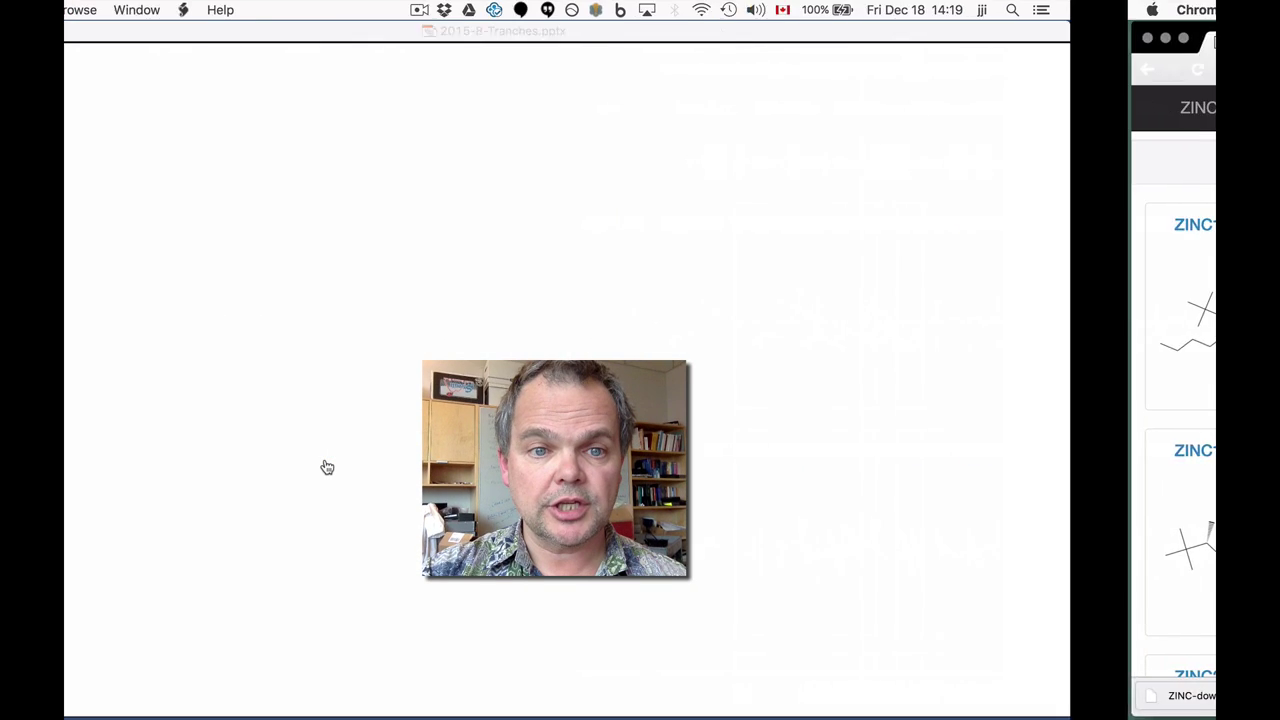